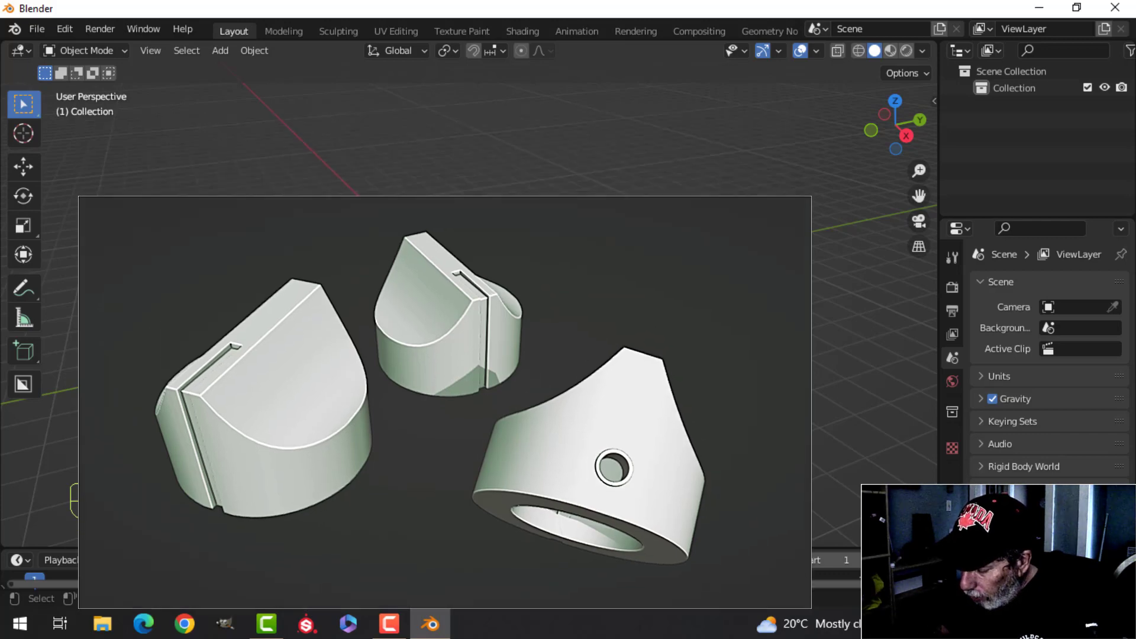
# From the top view, add a path curve and move its points below the origin
pyautogui.press('KP_7')
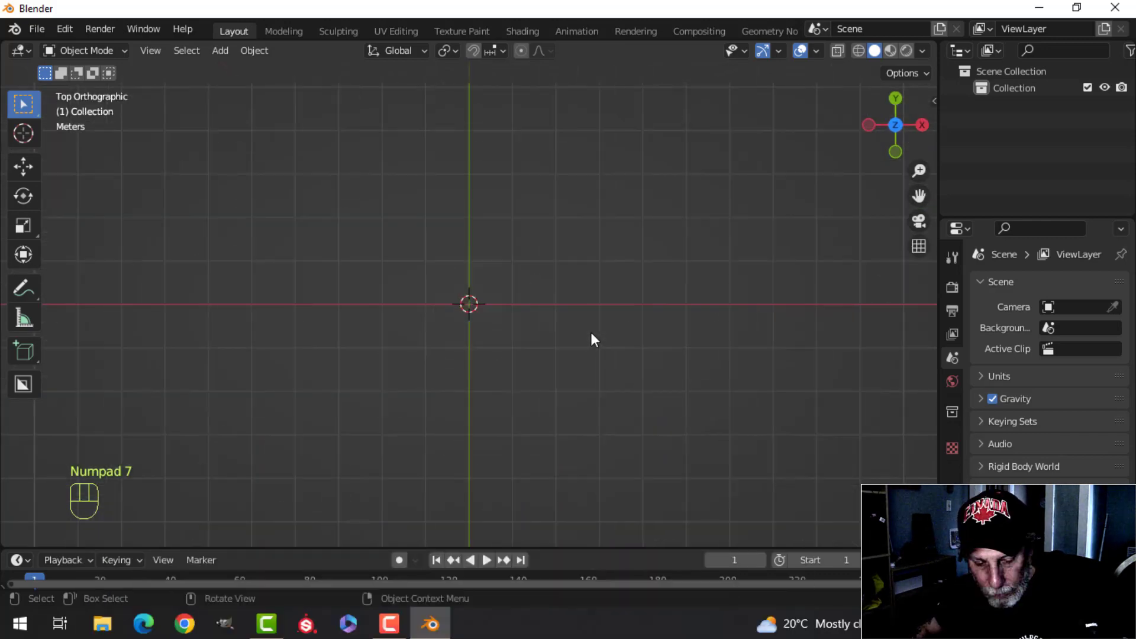
pyautogui.hotkey('shift', 'a')
pyautogui.moveTo(565, 319)
pyautogui.moveTo(552, 265)
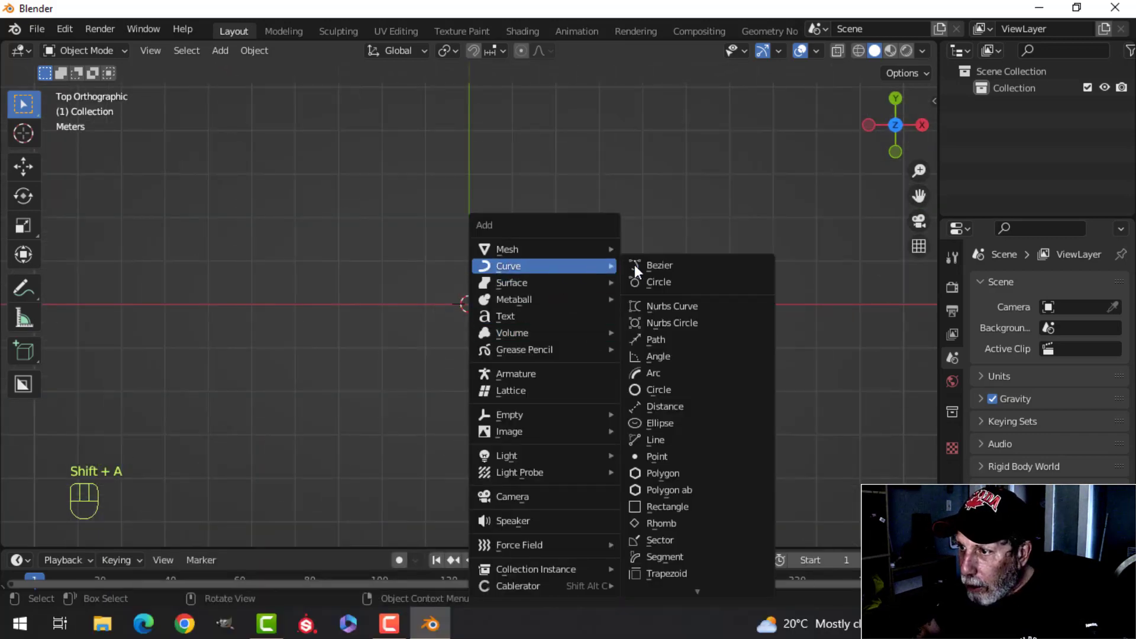
pyautogui.click(665, 335)
pyautogui.press('Tab')
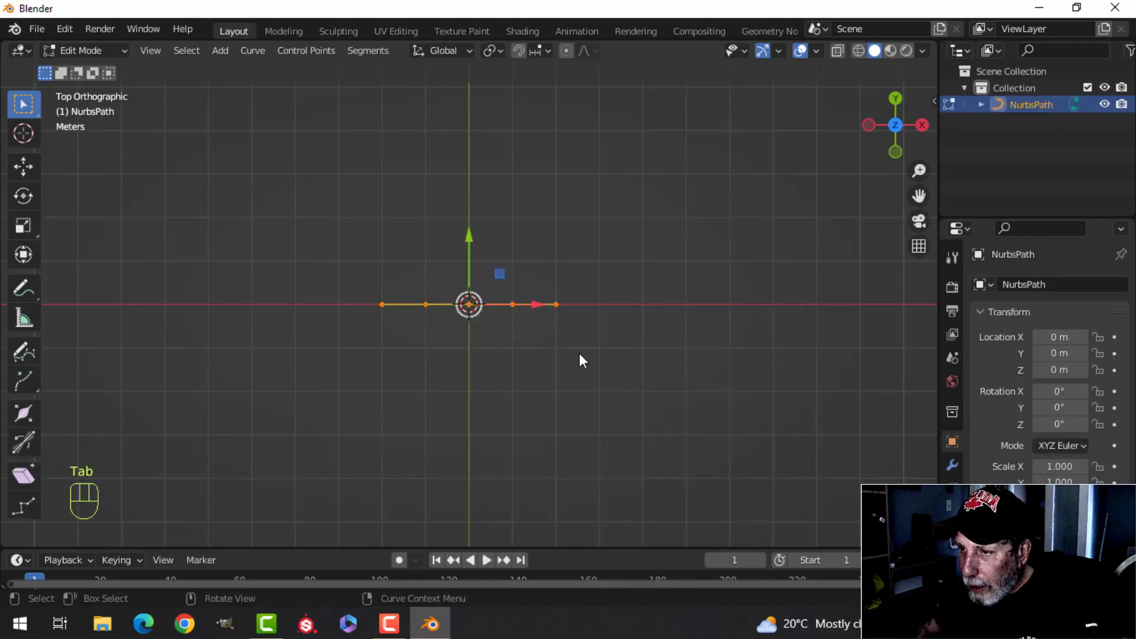
pyautogui.press('g')
pyautogui.click(704, 406)
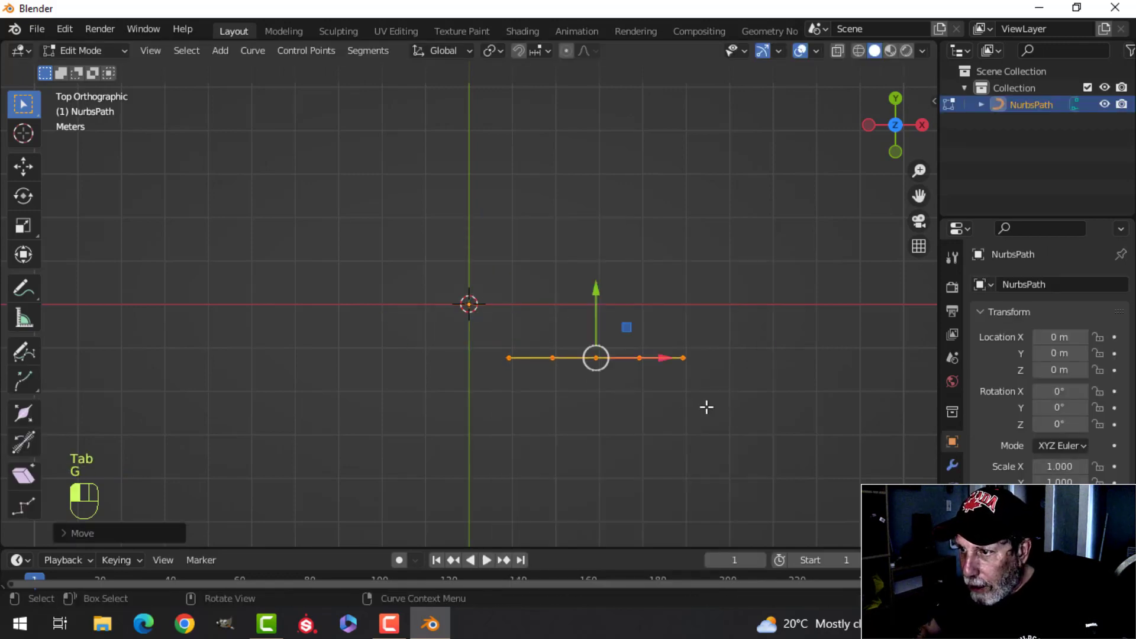
pyautogui.press('Tab')
# Add a Mirror modifier to the path with both the X and Y axes enabled
pyautogui.click(956, 460)
pyautogui.click(1030, 284)
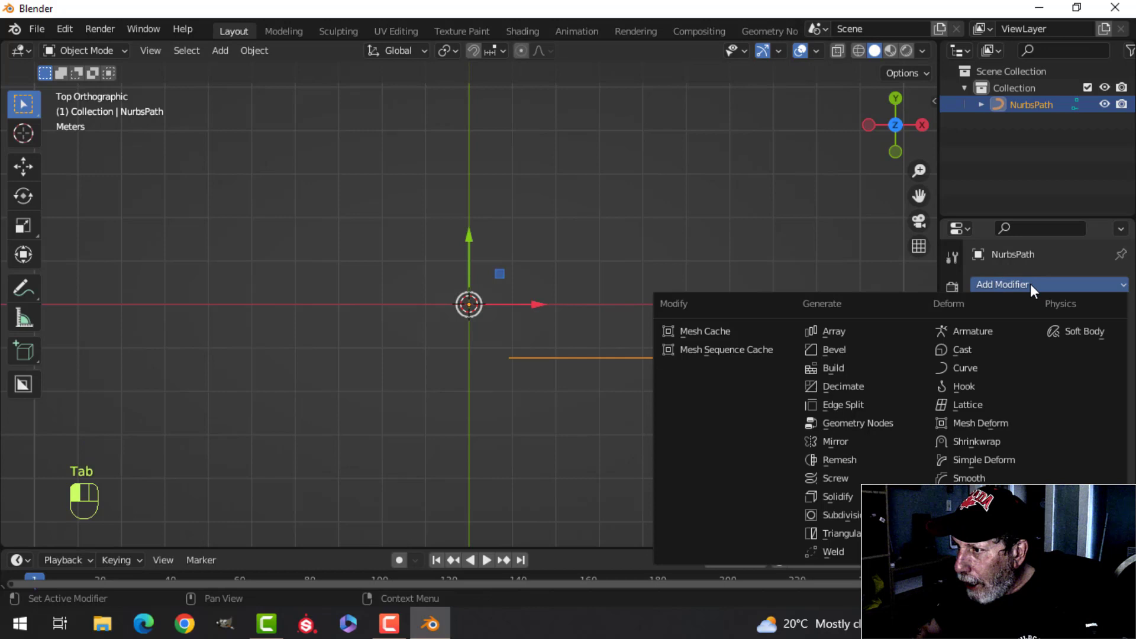
pyautogui.click(868, 439)
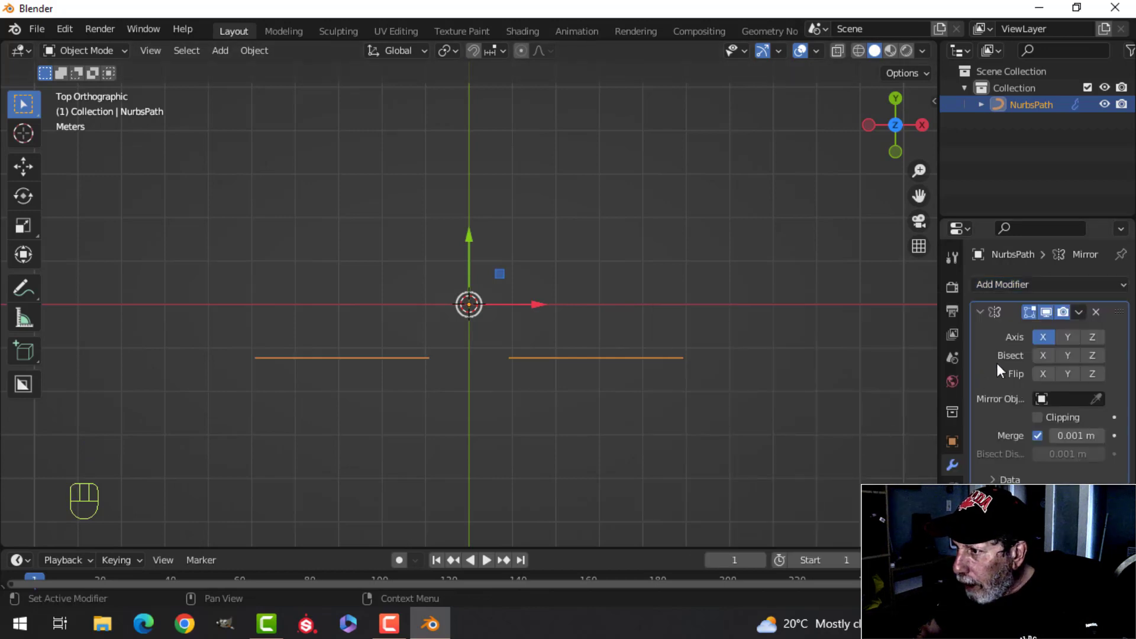
pyautogui.click(1067, 336)
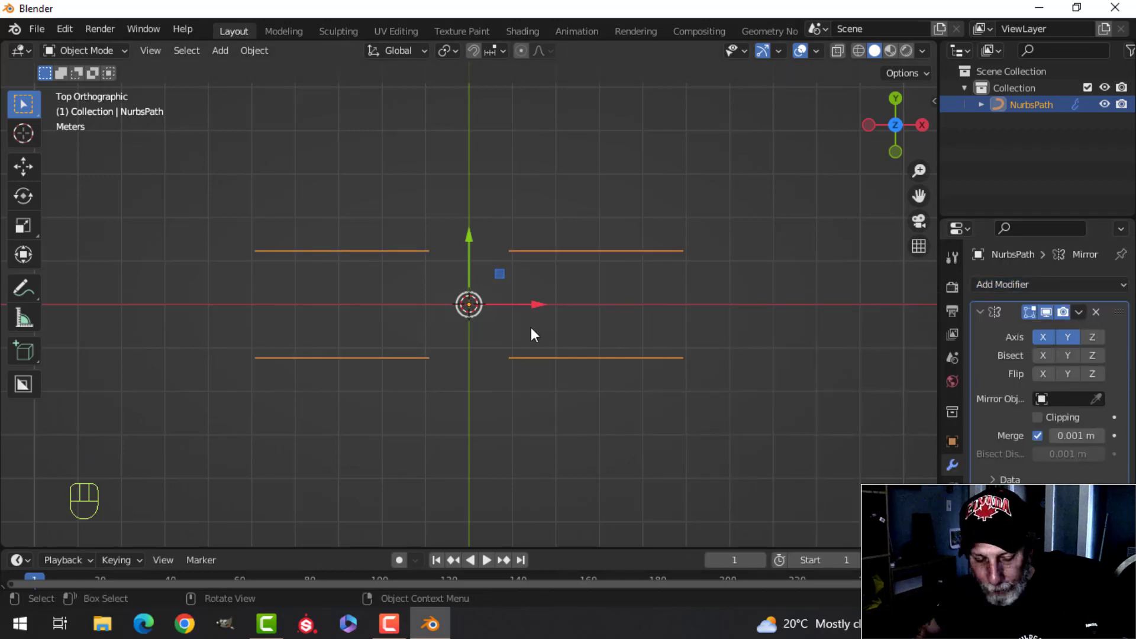
pyautogui.hotkey('shift', 'a')
# Add a circle mesh at the origin and scale it up
pyautogui.moveTo(480, 250)
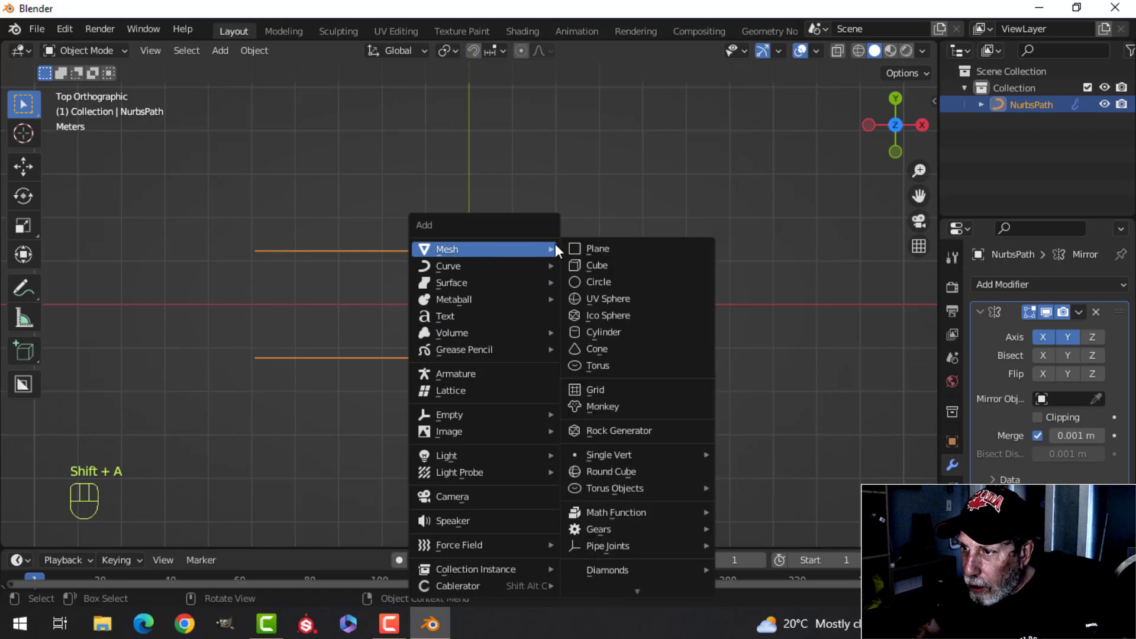
pyautogui.click(594, 281)
pyautogui.press('Tab')
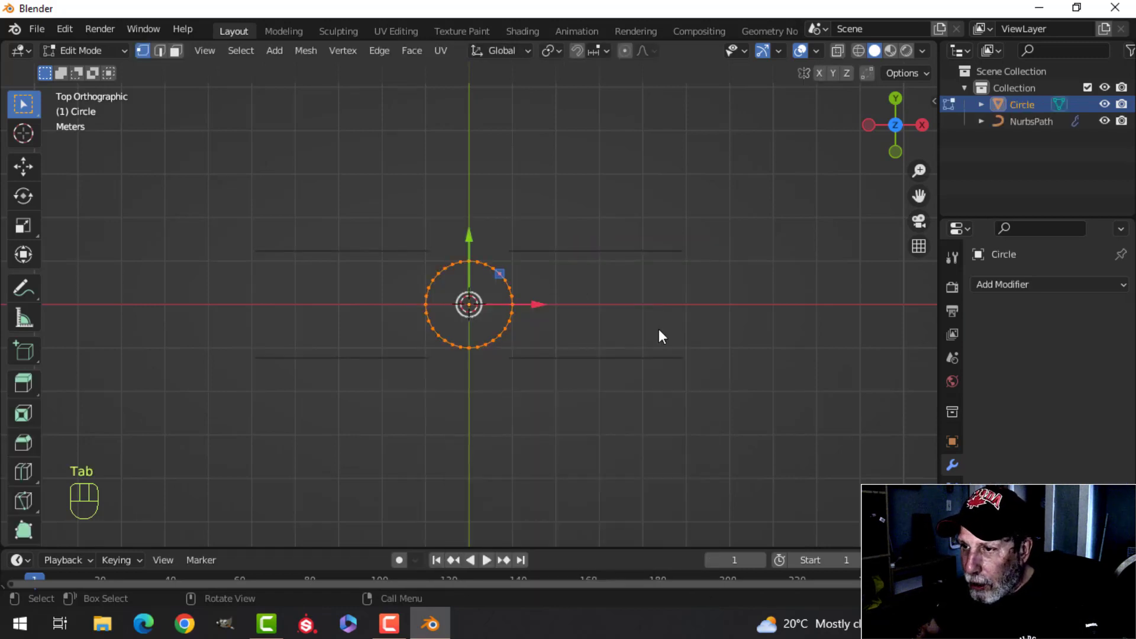
pyautogui.press('s')
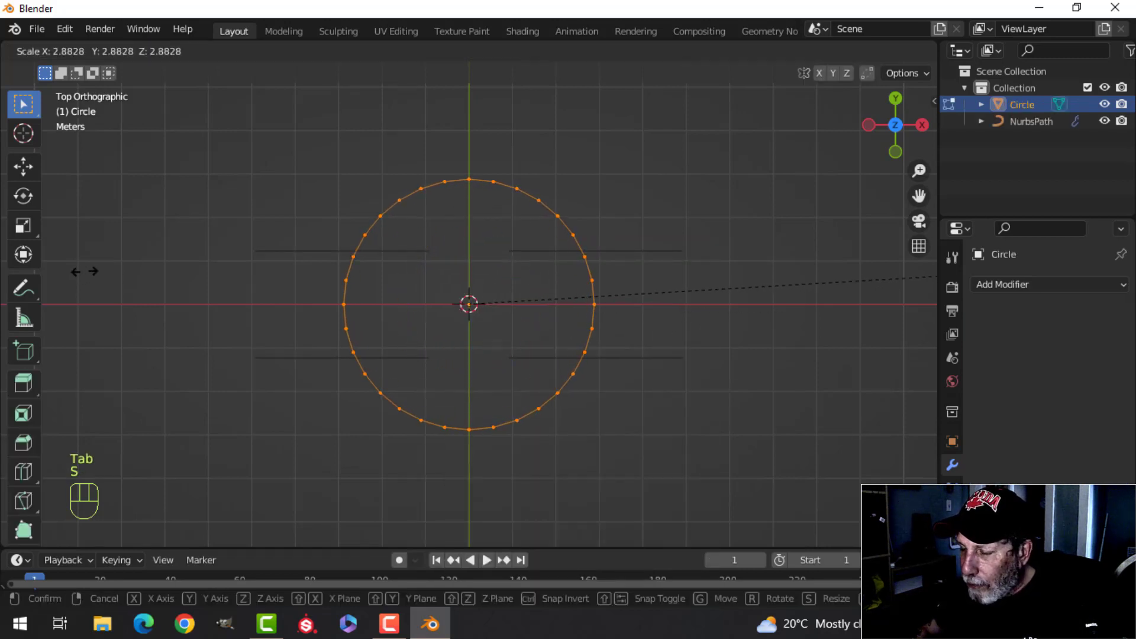
pyautogui.click(84, 269)
pyautogui.press('Tab')
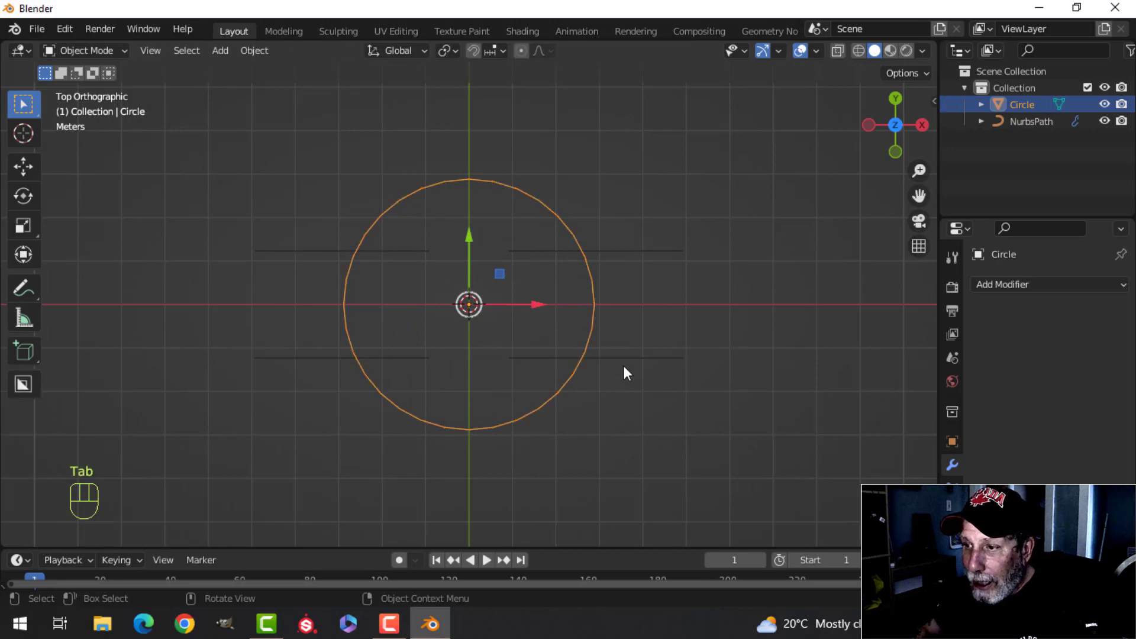
# In the path's Edit Mode, move its leftmost control point onto the circle's bottom edge
pyautogui.click(623, 366)
pyautogui.press('Tab')
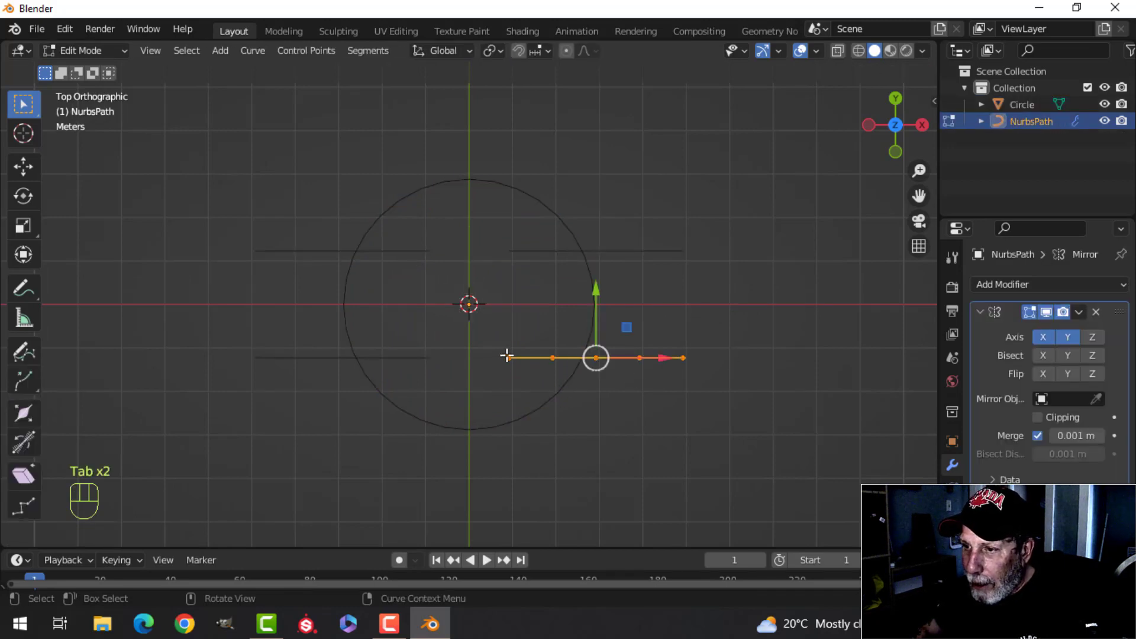
pyautogui.click(508, 356)
pyautogui.press('g')
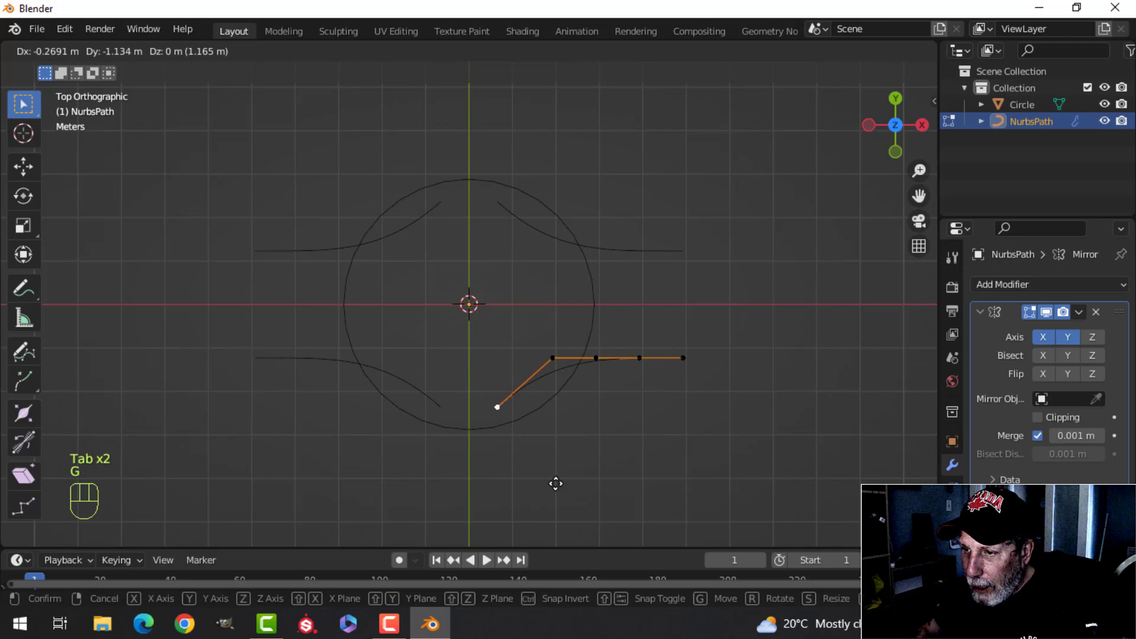
pyautogui.click(556, 502)
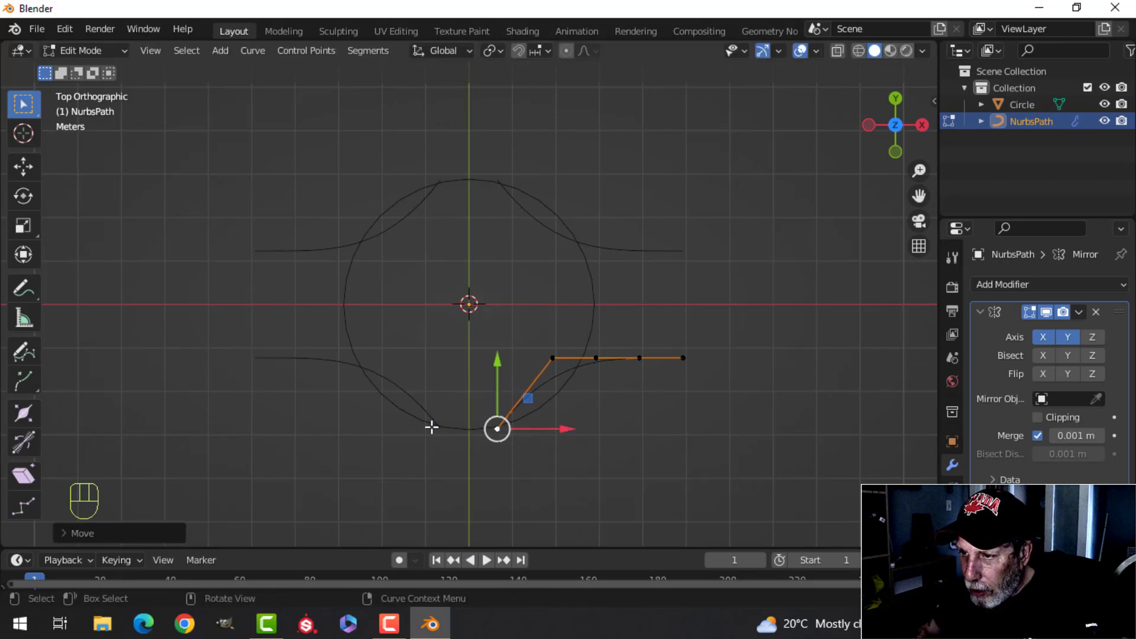
pyautogui.press('g')
pyautogui.click(599, 364)
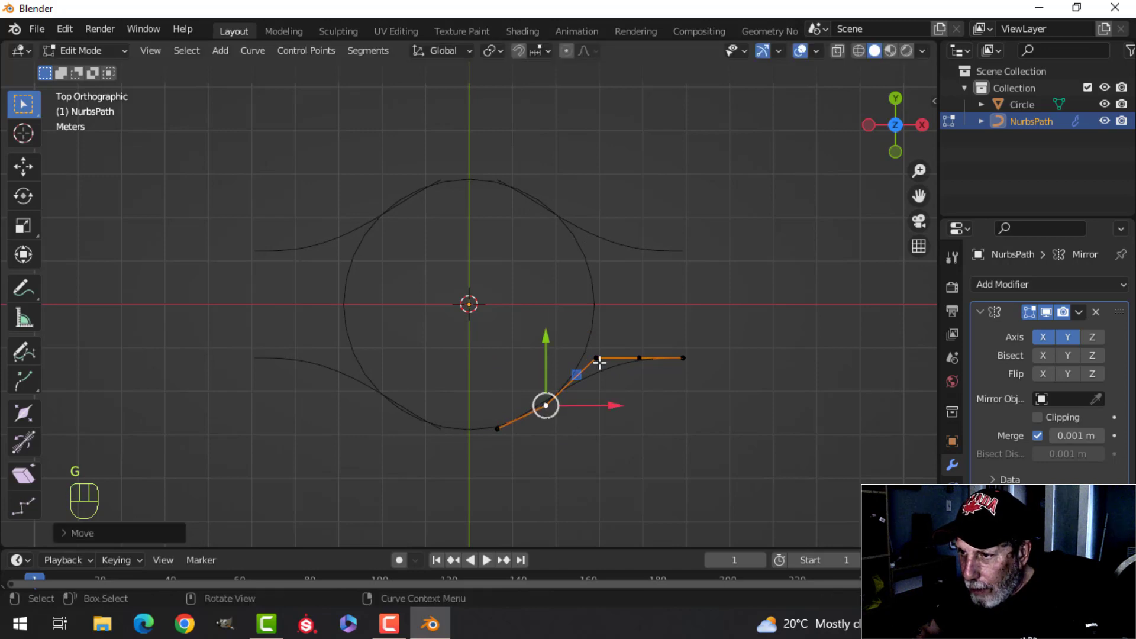
# Move the remaining path points up along the circle, placing the end point on its right edge
pyautogui.click(598, 358)
pyautogui.press('g')
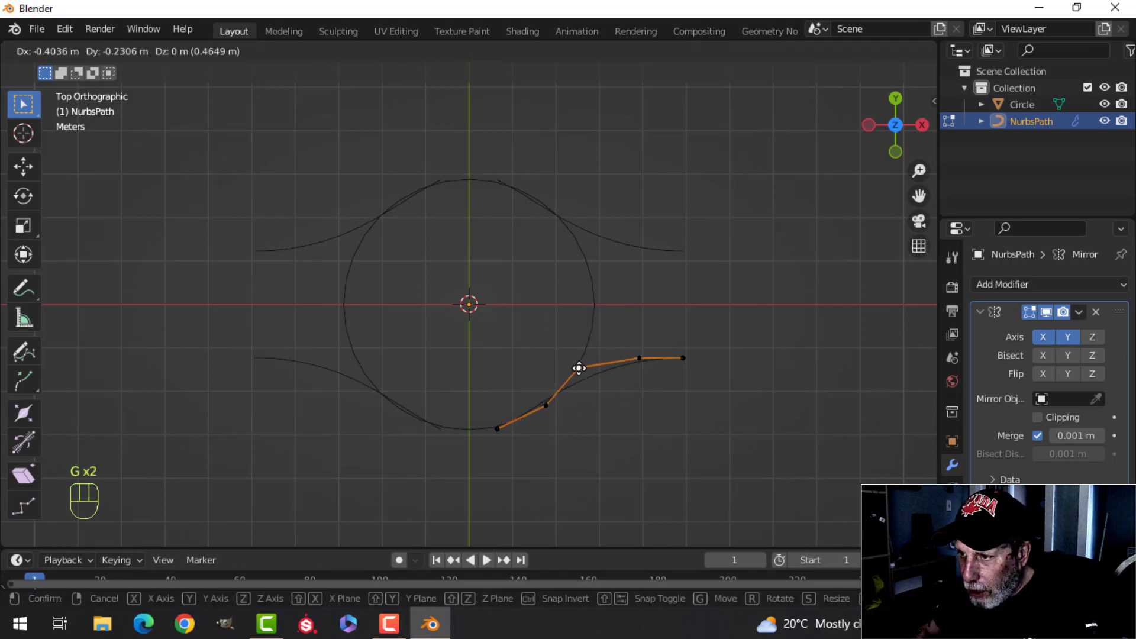
pyautogui.click(578, 368)
pyautogui.click(640, 357)
pyautogui.press('g')
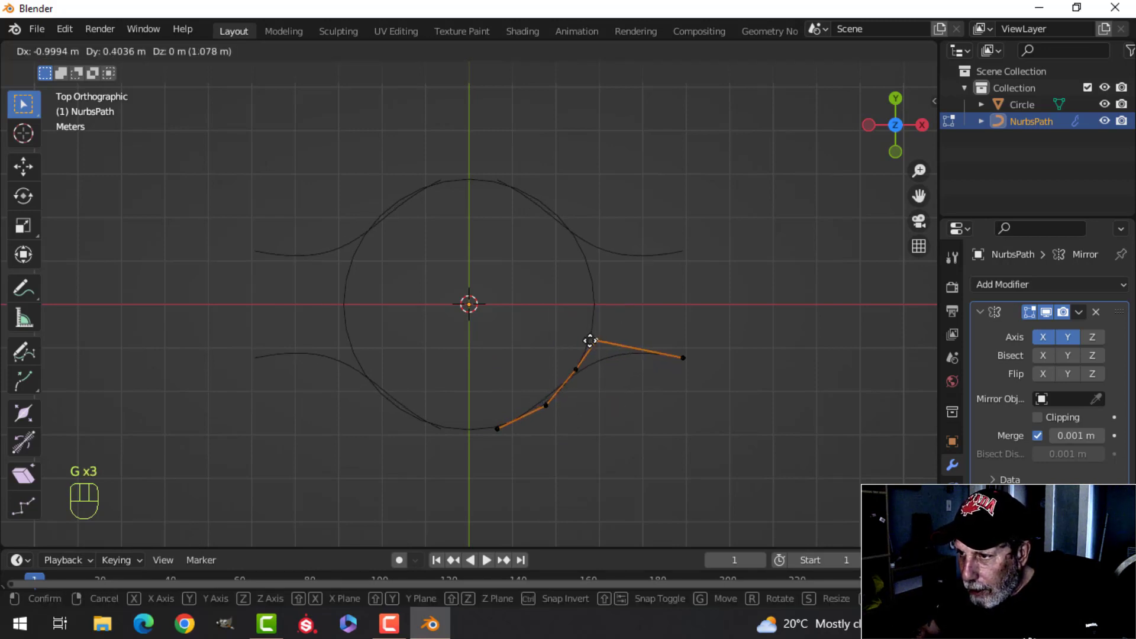
pyautogui.click(590, 341)
pyautogui.click(675, 362)
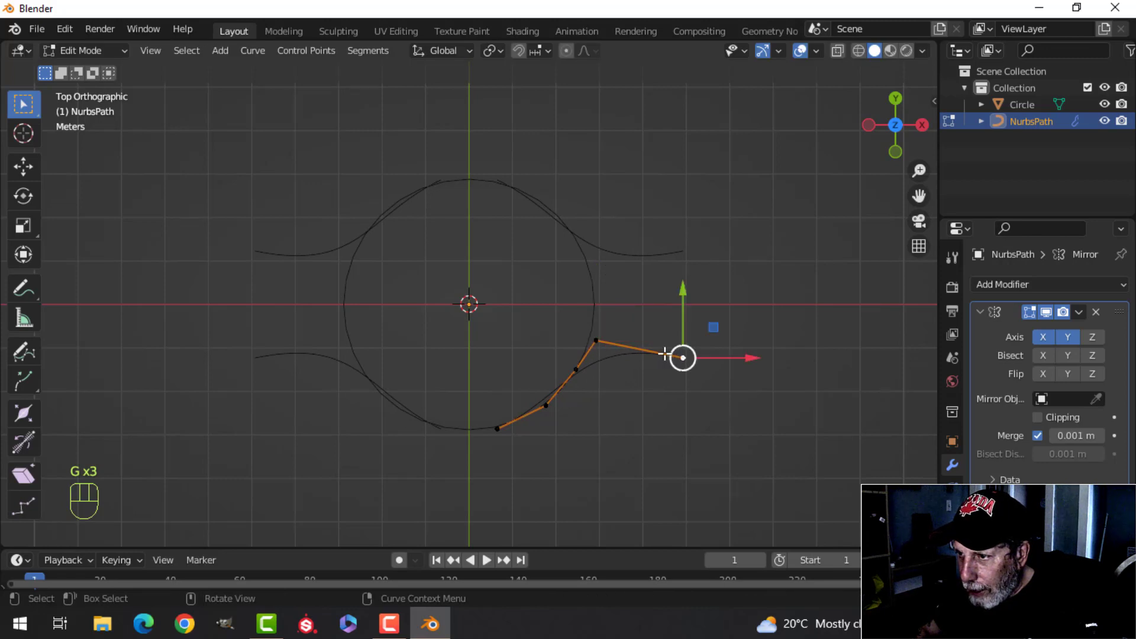
pyautogui.press('g')
pyautogui.click(577, 315)
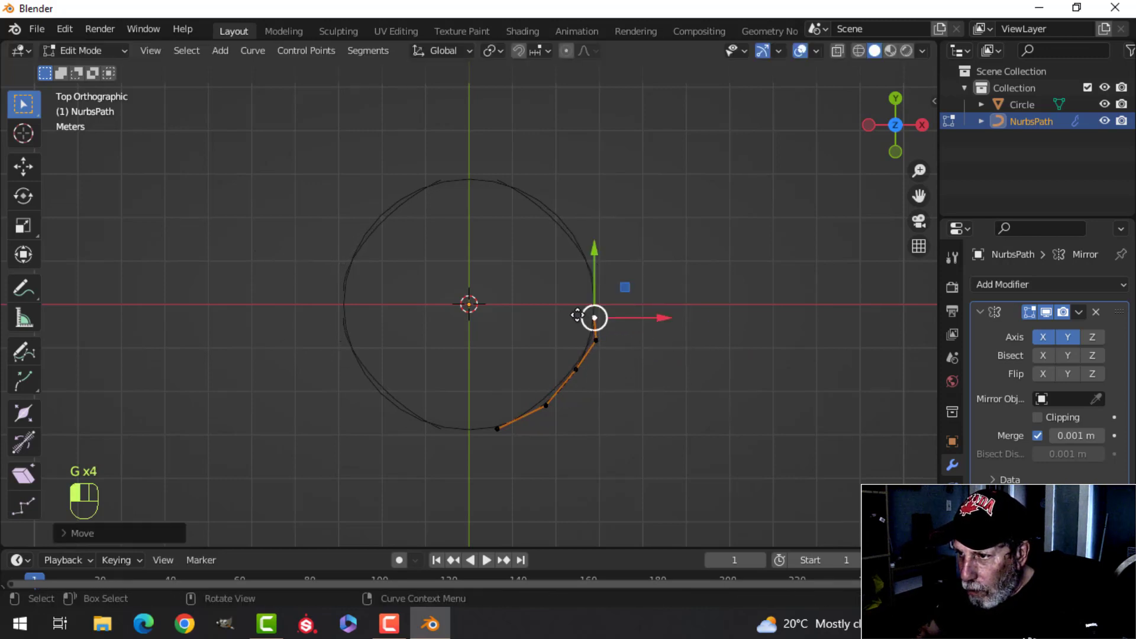
# Zoom in and refine the path's end points on the circle's right side
pyautogui.scroll(3, 627, 367)
pyautogui.keyDown('shift'); pyautogui.moveTo(710, 355); pyautogui.dragTo(641, 357, button='middle'); pyautogui.keyUp('shift')
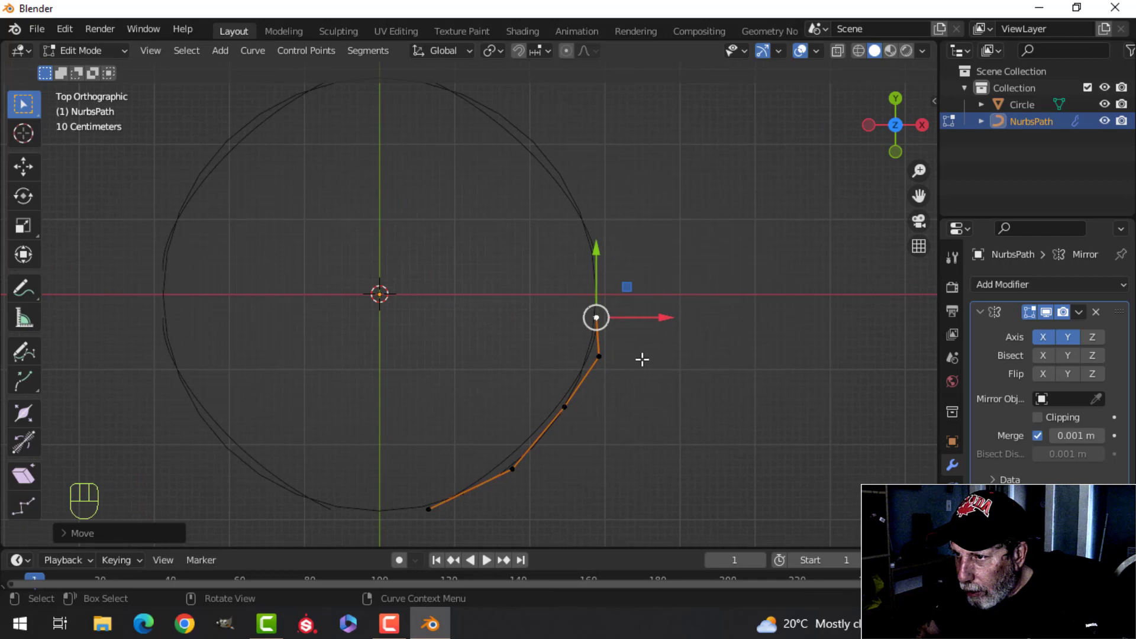
pyautogui.scroll(2, 641, 357)
pyautogui.press('g')
pyautogui.click(669, 336)
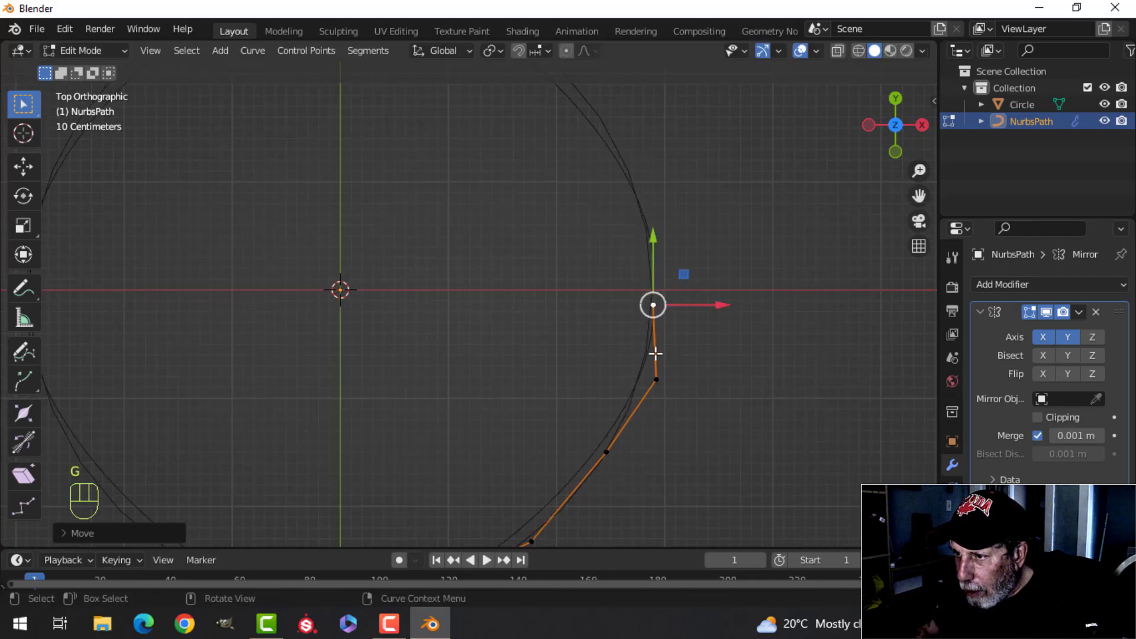
pyautogui.click(656, 378)
pyautogui.press('g')
pyautogui.click(646, 372)
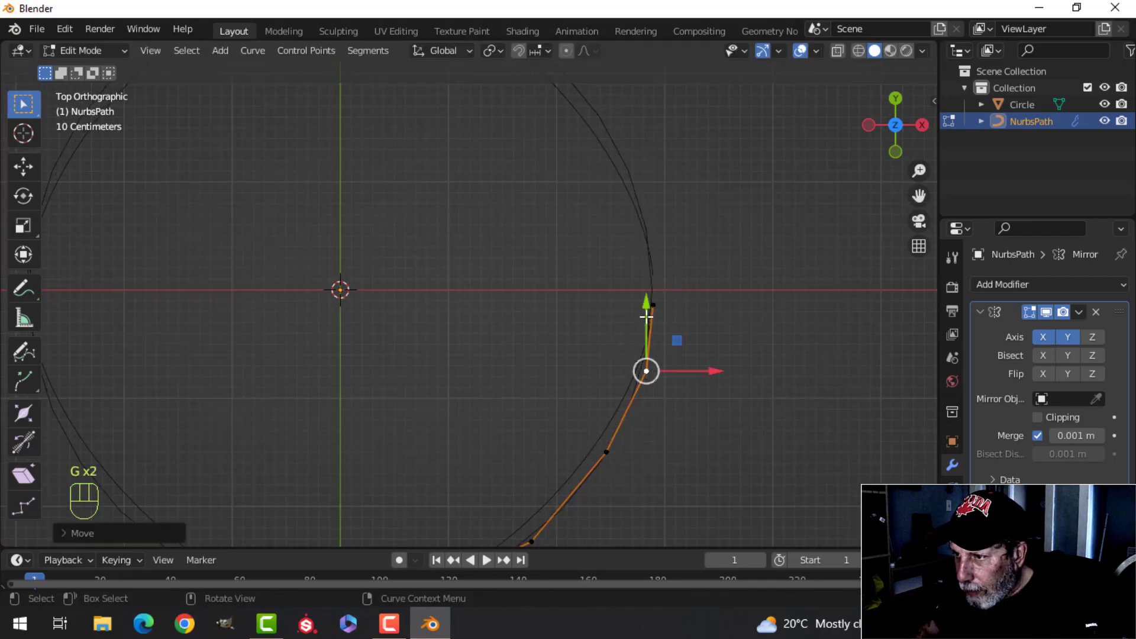
pyautogui.click(652, 306)
pyautogui.press('g')
pyautogui.click(654, 314)
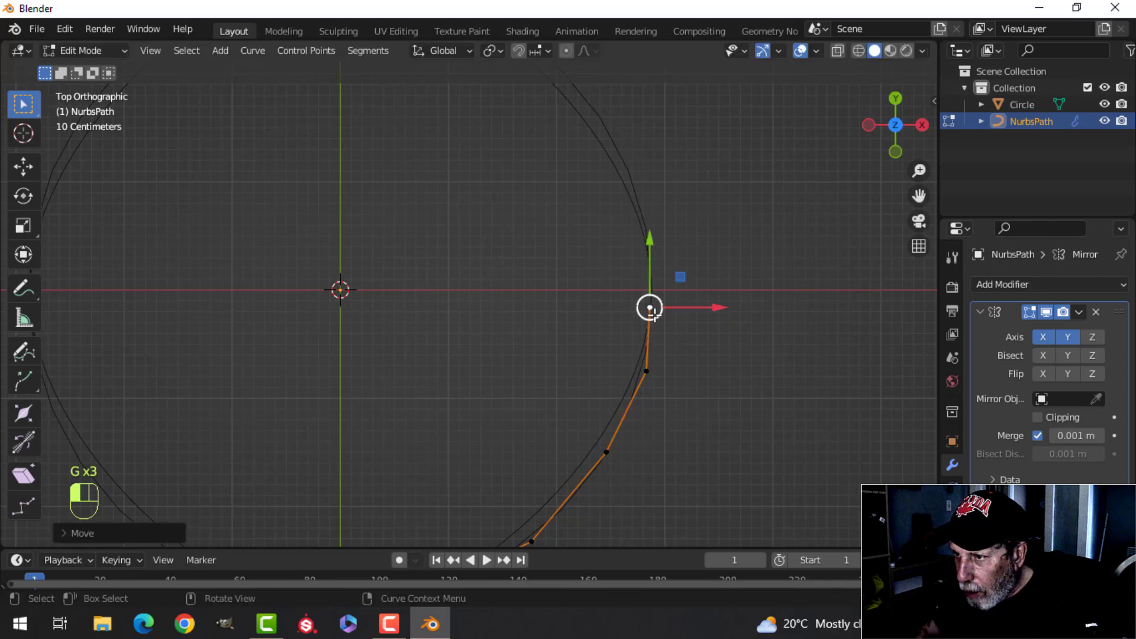
# Nudge the lower control points so the curve follows the circle's bottom
pyautogui.click(645, 375)
pyautogui.press('g')
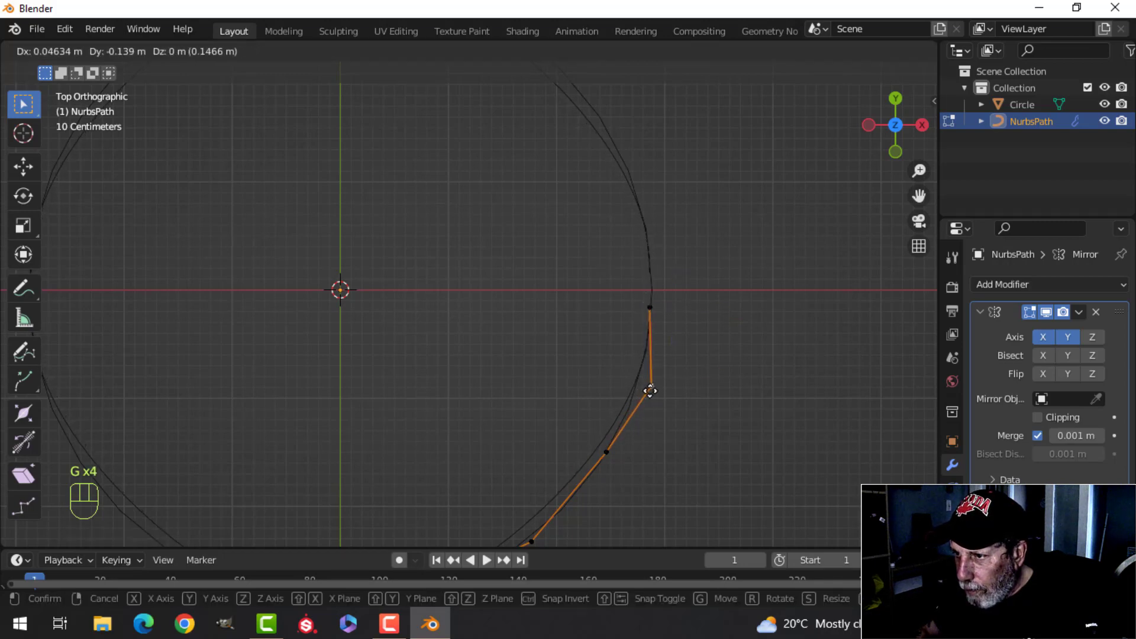
pyautogui.click(651, 387)
pyautogui.click(606, 458)
pyautogui.press('g')
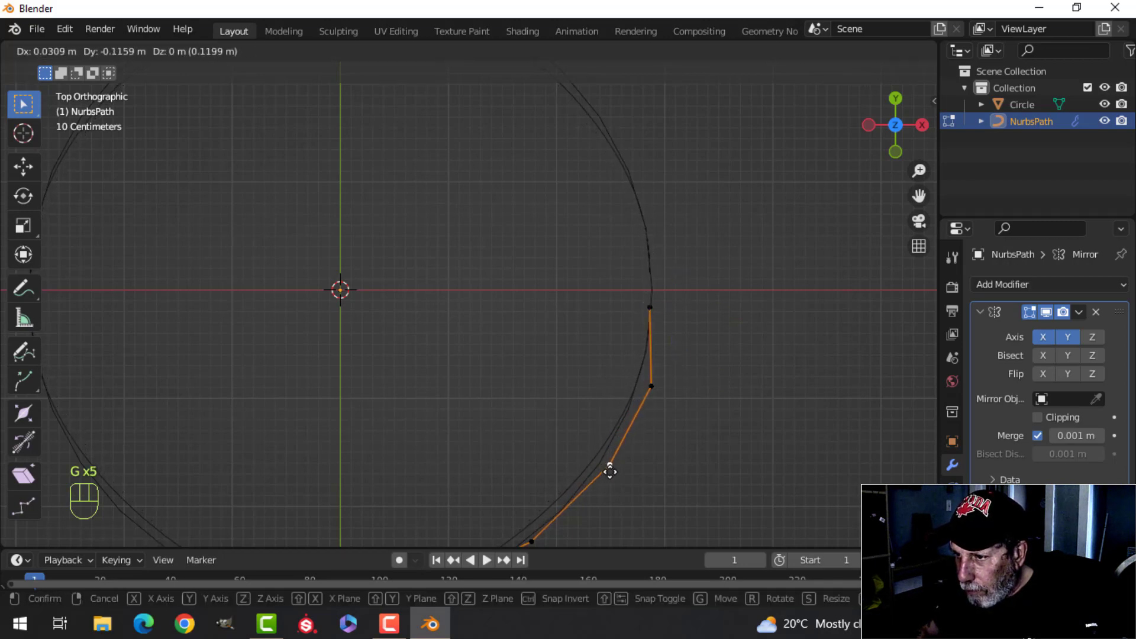
pyautogui.click(604, 496)
pyautogui.keyDown('shift'); pyautogui.moveTo(690, 449); pyautogui.dragTo(721, 284, button='middle'); pyautogui.keyUp('shift')
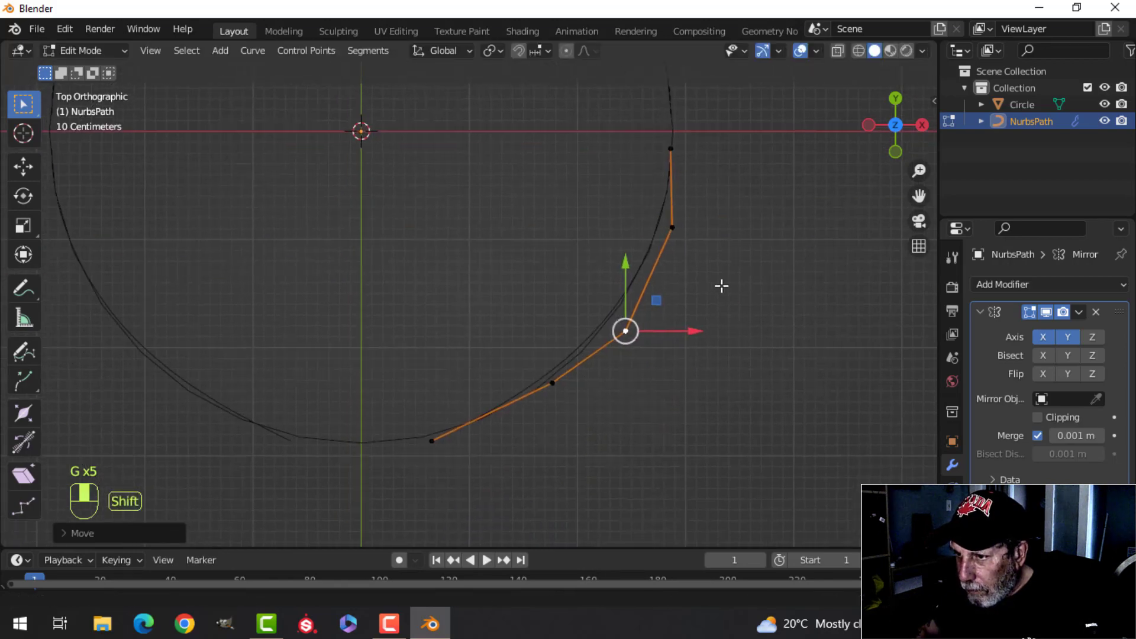
pyautogui.click(556, 370)
pyautogui.press('g')
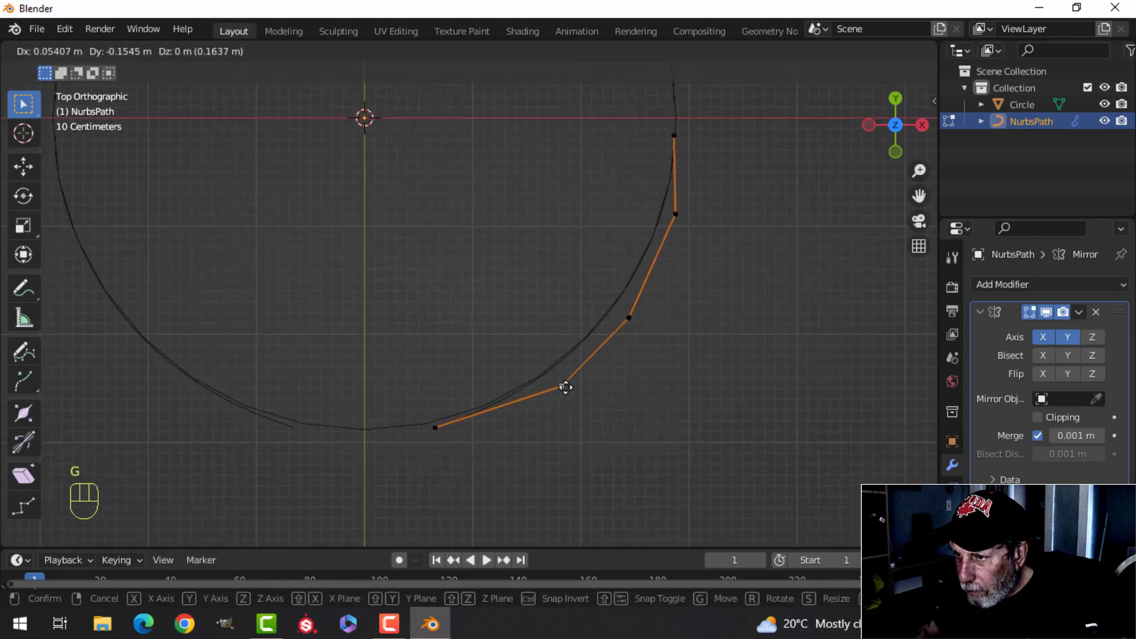
pyautogui.click(565, 386)
pyautogui.click(425, 427)
pyautogui.press('g')
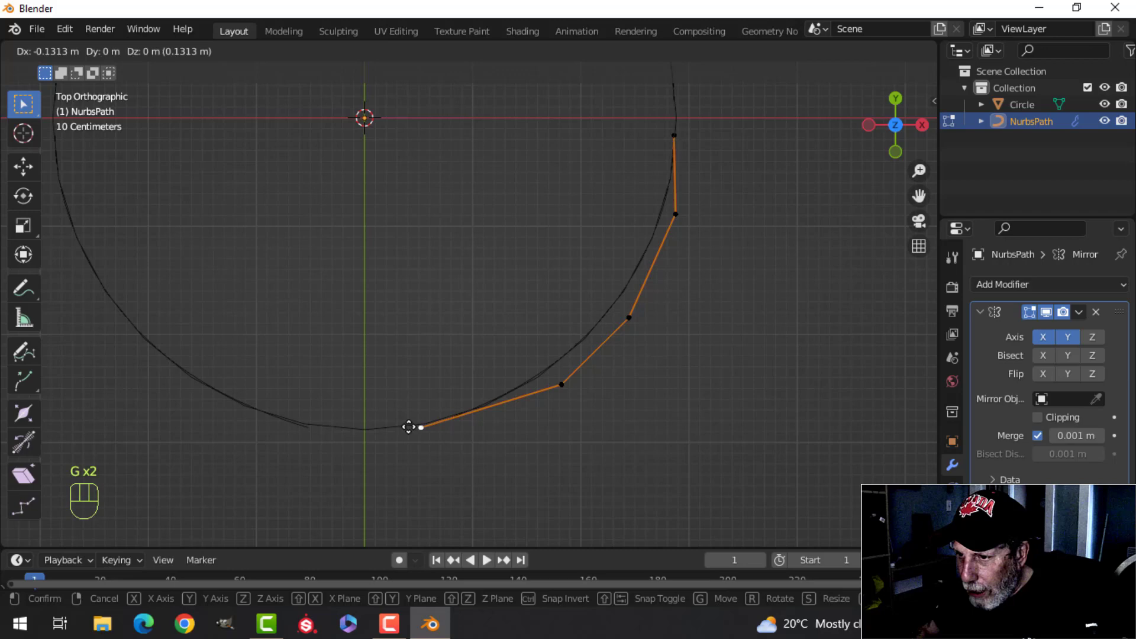
pyautogui.click(414, 426)
# Place the remaining control points onto the circle outline and return to Object Mode
pyautogui.click(558, 388)
pyautogui.press('g')
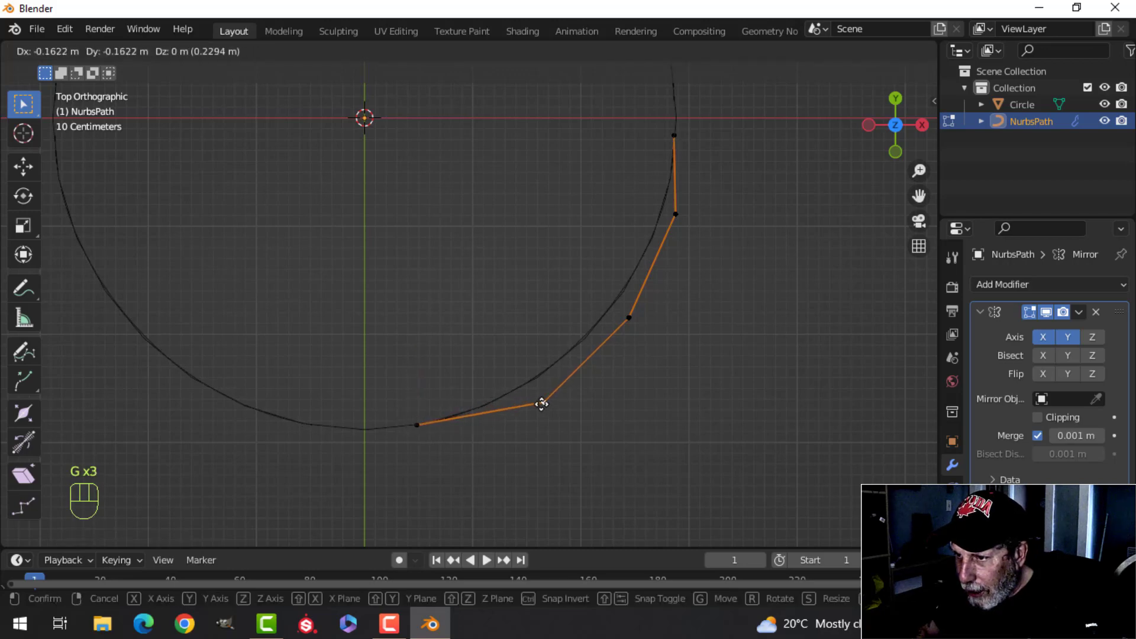
pyautogui.click(540, 406)
pyautogui.click(627, 317)
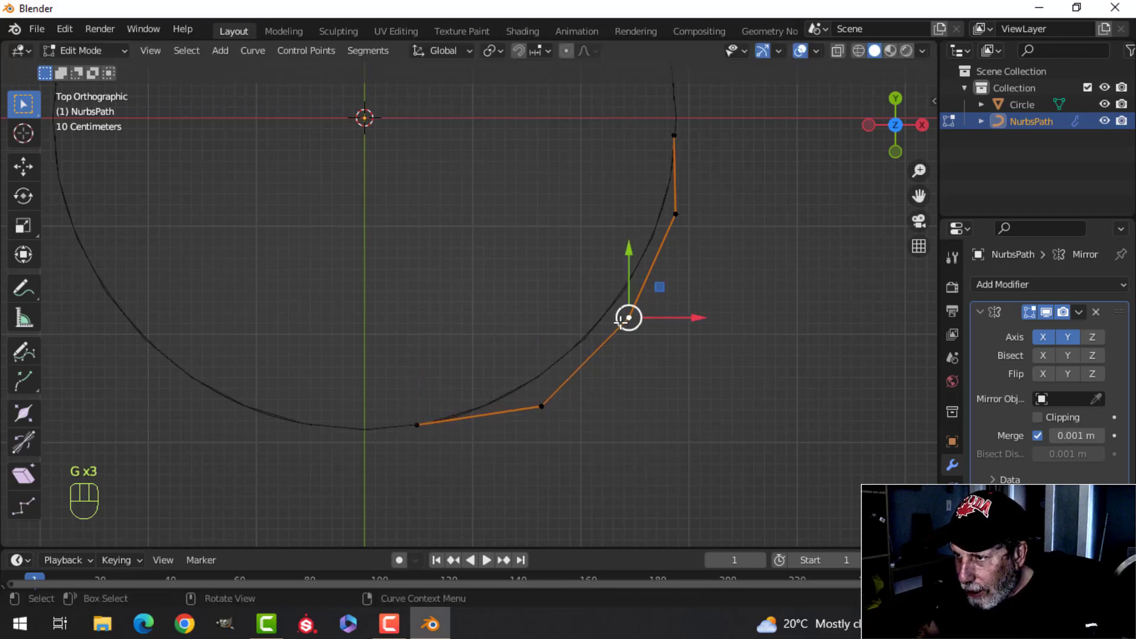
pyautogui.press('g')
pyautogui.click(615, 333)
pyautogui.click(675, 214)
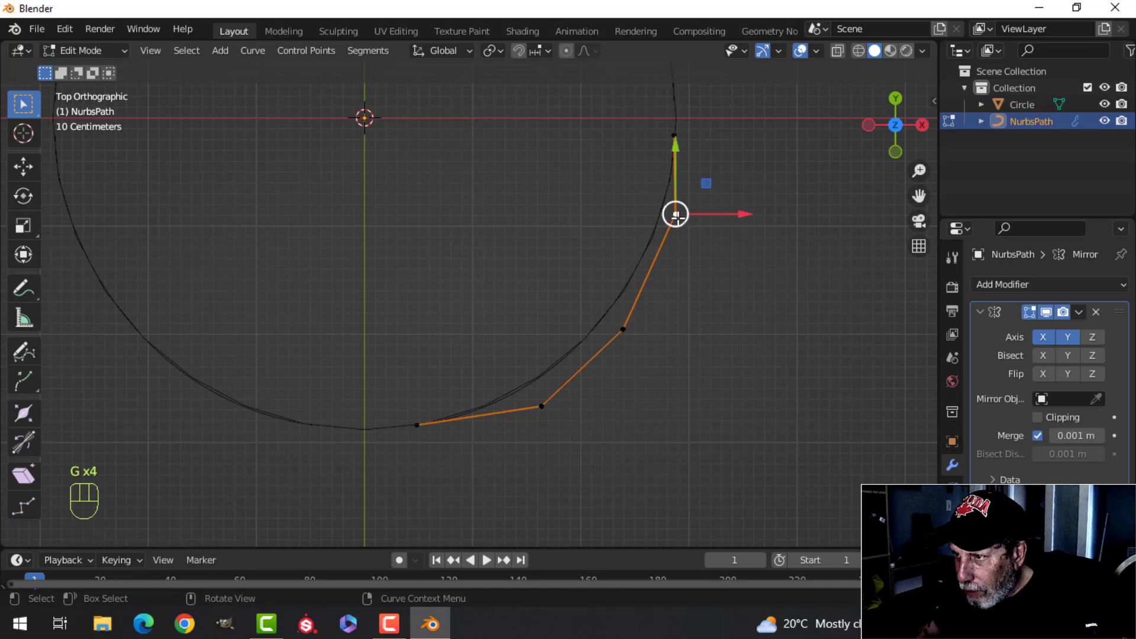
pyautogui.press('g')
pyautogui.click(677, 223)
pyautogui.scroll(-1, 695, 255)
pyautogui.scroll(-5, 694, 254)
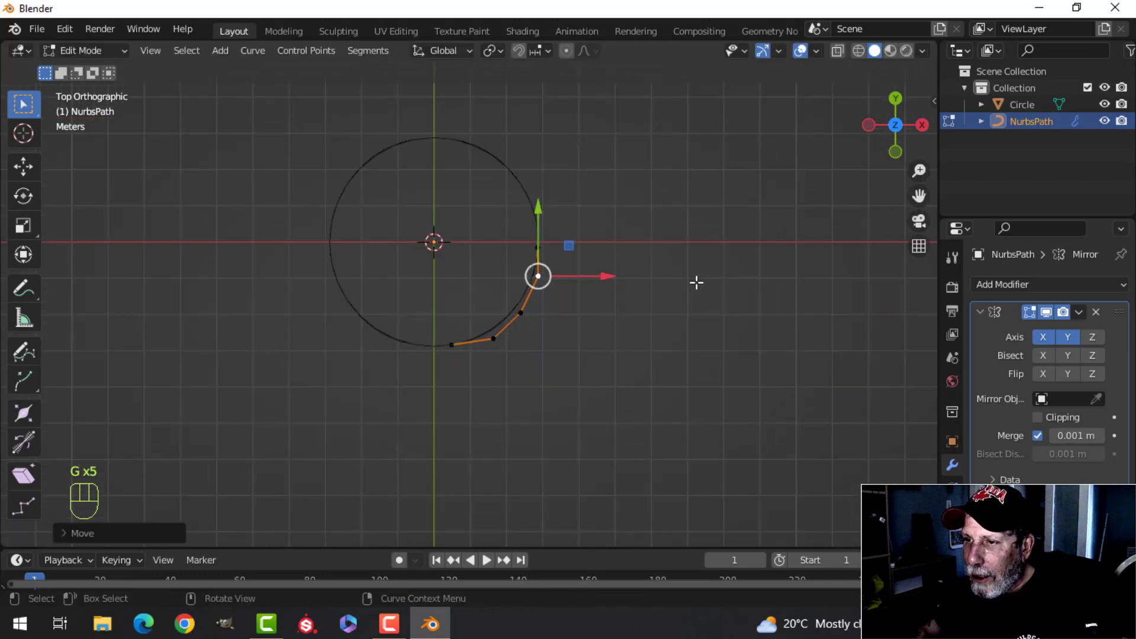
pyautogui.press('Tab')
pyautogui.moveTo(618, 335); pyautogui.dragTo(605, 203, button='middle')
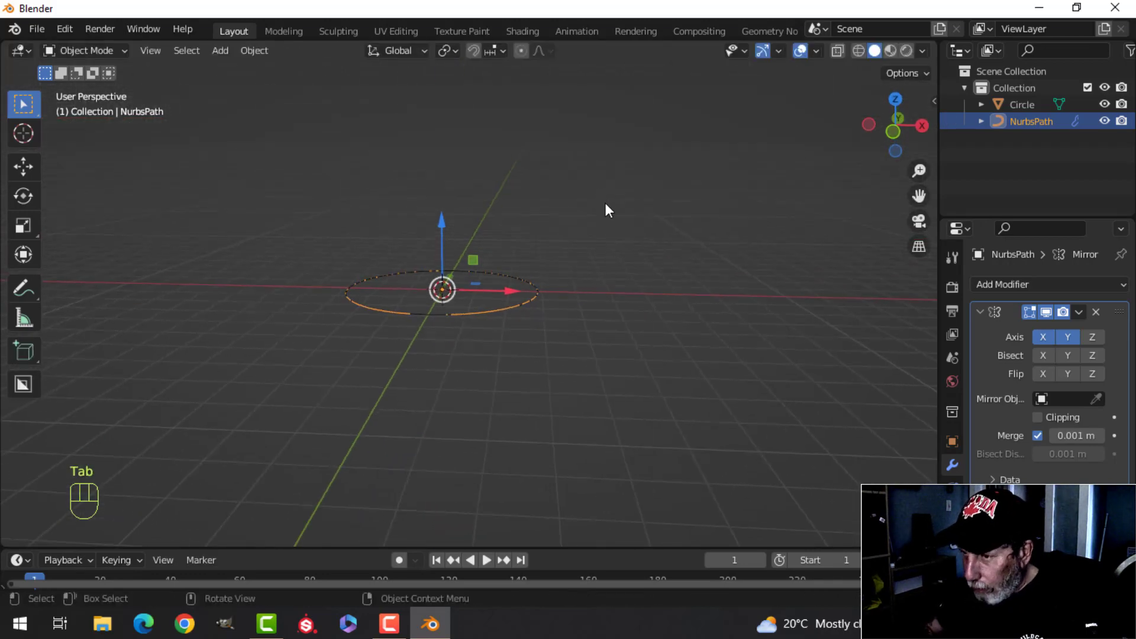
# From the front view, raise the curve's outer end point about 1.76 m
pyautogui.press('KP_1')
pyautogui.press('Tab')
pyautogui.scroll(4, 517, 363)
pyautogui.click(438, 301)
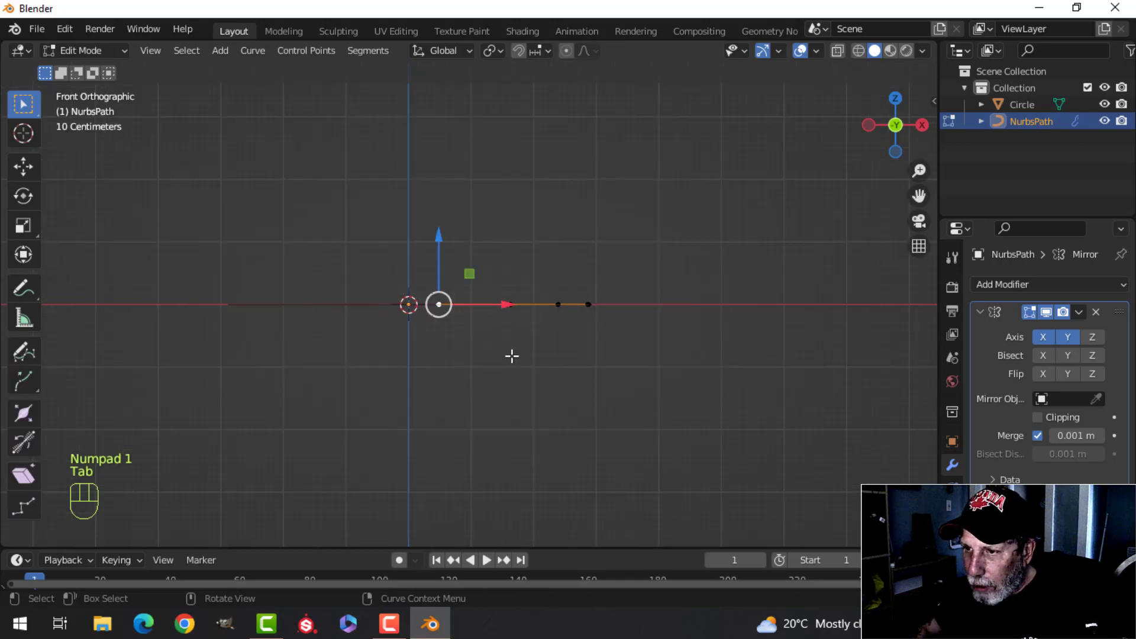
pyautogui.keyDown('shift'); pyautogui.moveTo(512, 356); pyautogui.dragTo(545, 390, button='middle'); pyautogui.keyUp('shift')
pyautogui.moveTo(460, 274); pyautogui.dragTo(462, 143)
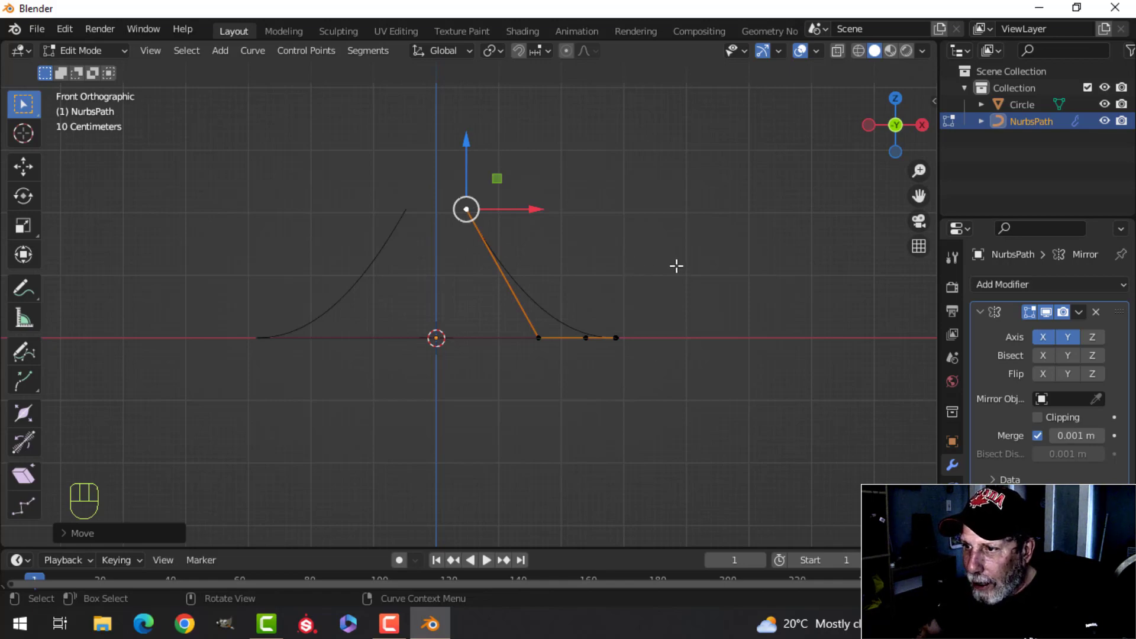
pyautogui.moveTo(677, 266); pyautogui.dragTo(576, 345, button='middle')
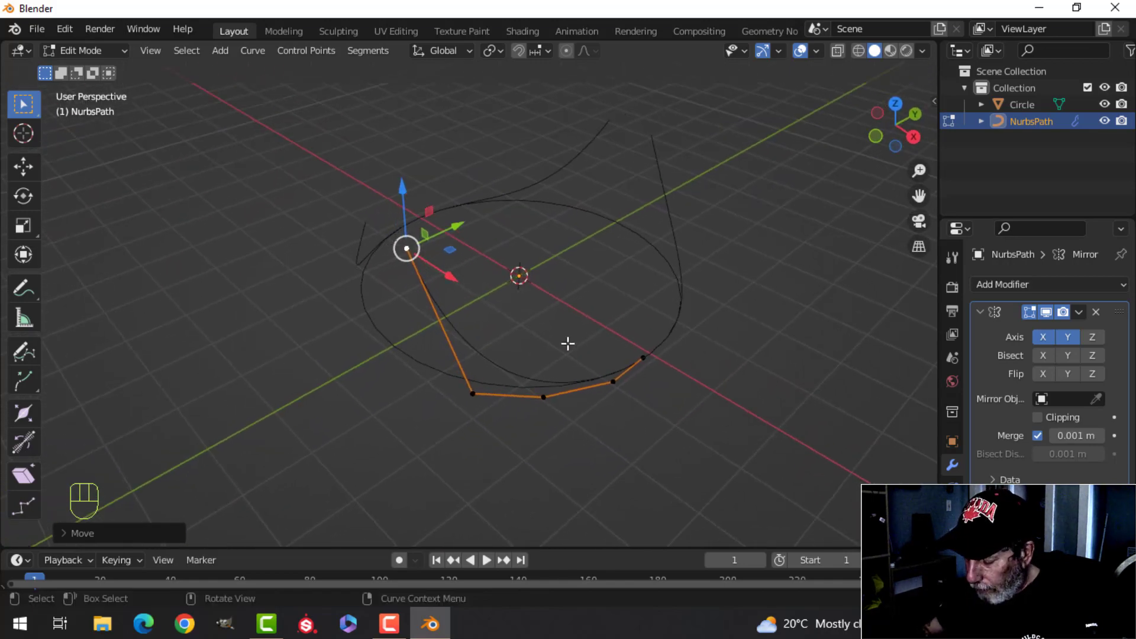
pyautogui.press('Tab')
# Delete the reference circle
pyautogui.press('KP_7')
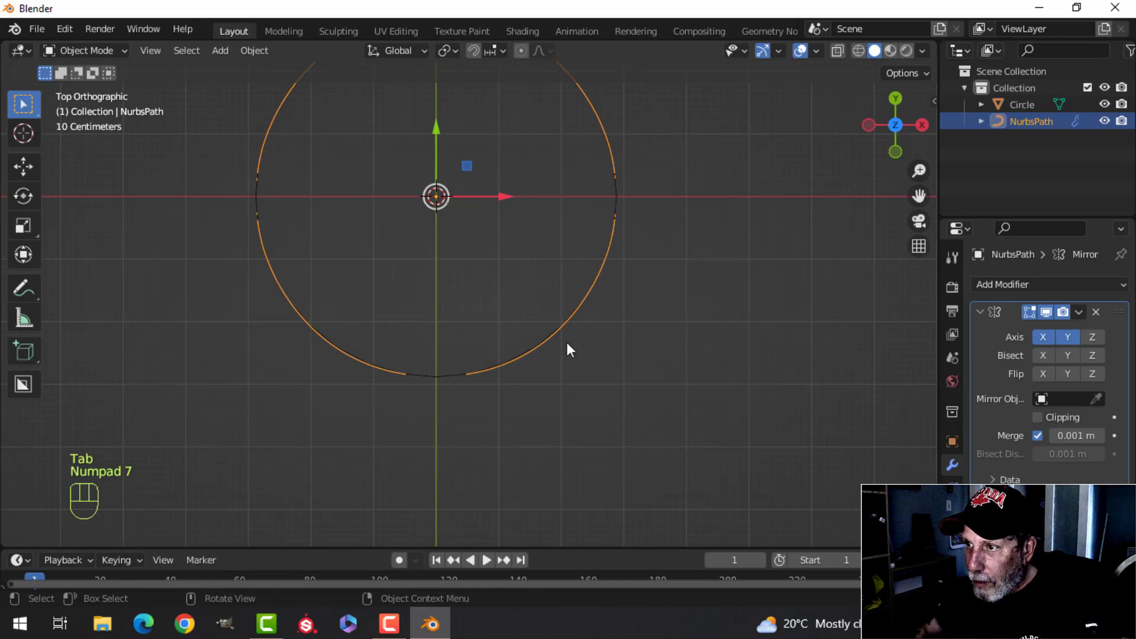
pyautogui.moveTo(515, 459); pyautogui.dragTo(466, 395, button='middle')
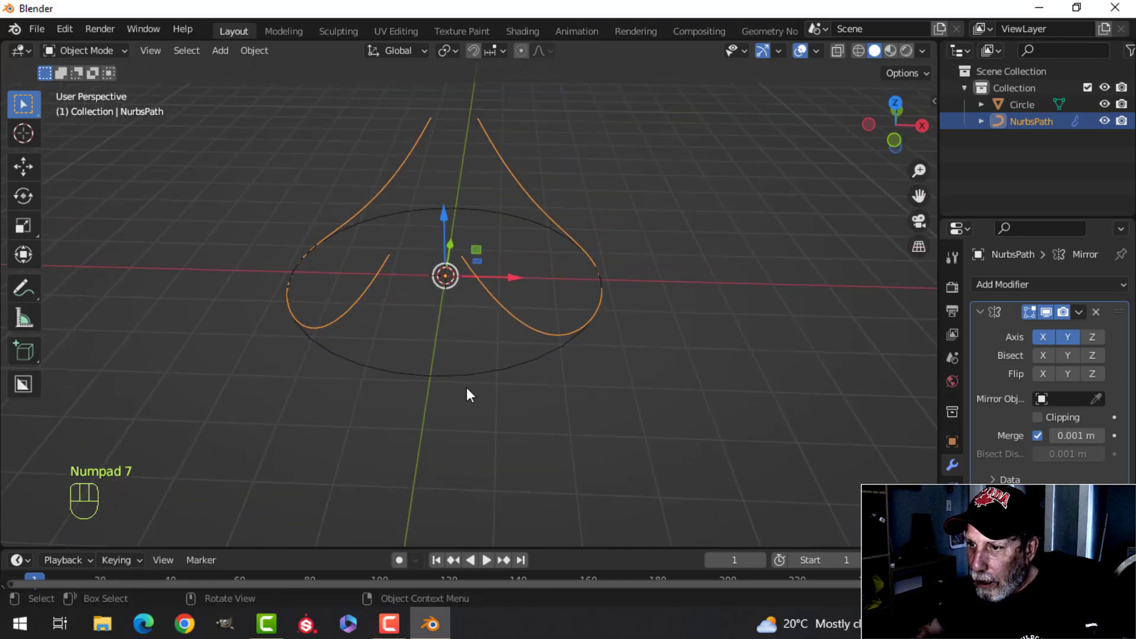
pyautogui.click(461, 378)
pyautogui.press('x')
pyautogui.click(462, 377)
pyautogui.moveTo(560, 349); pyautogui.dragTo(385, 352, button='middle')
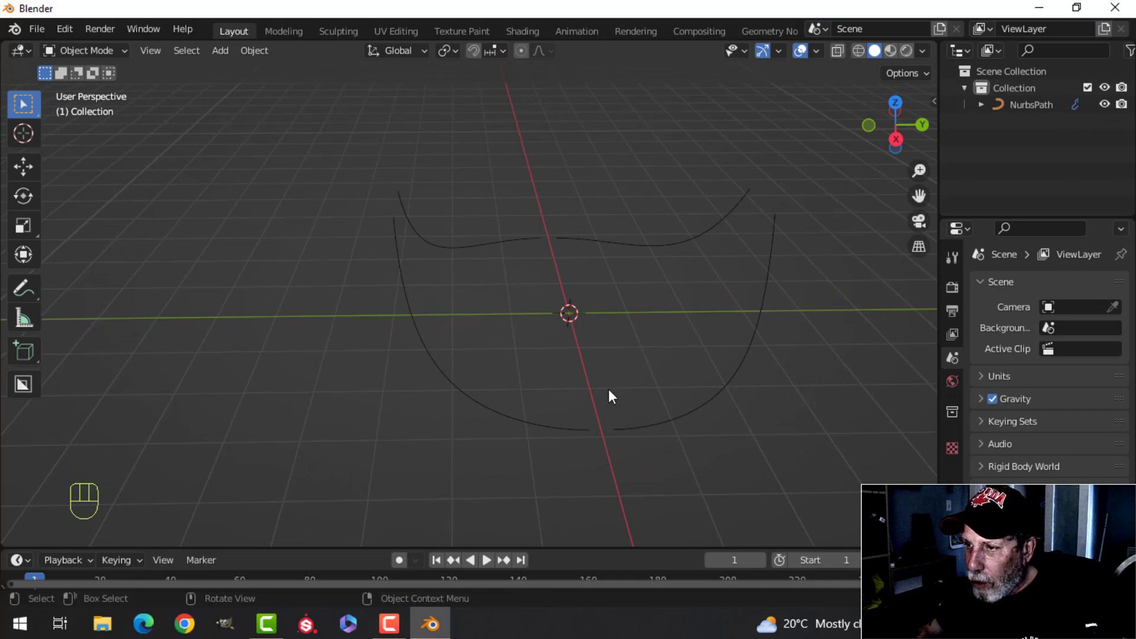
# Set the NurbsPath's Shape Resolution U to 4 in Object Data properties
pyautogui.moveTo(609, 391); pyautogui.dragTo(346, 194, button='middle')
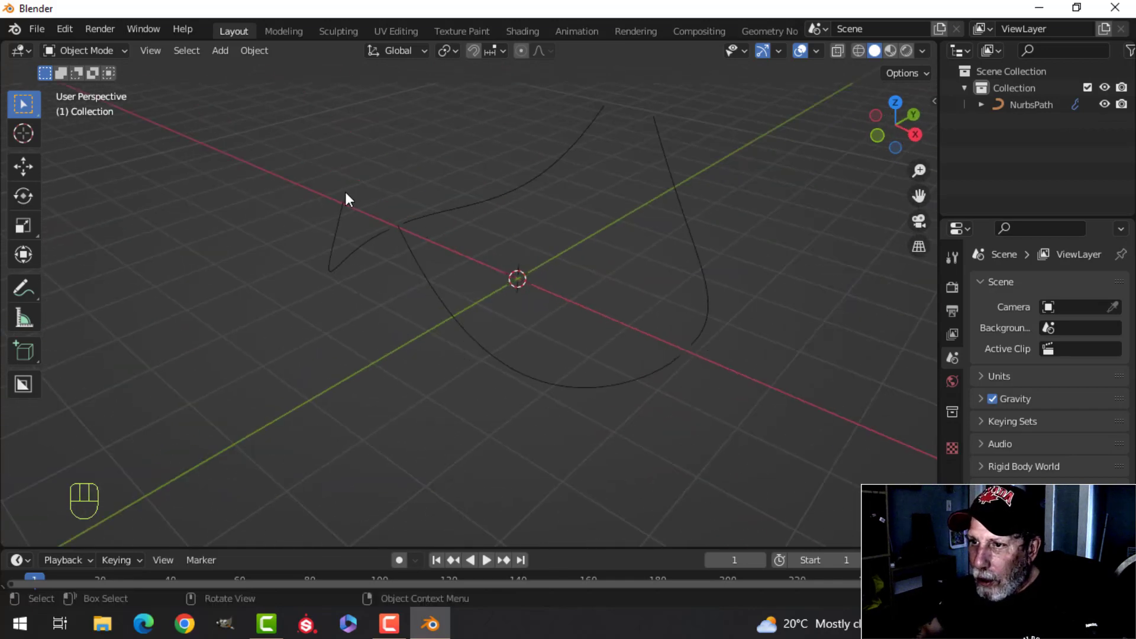
pyautogui.moveTo(469, 267); pyautogui.dragTo(486, 318, button='middle')
pyautogui.click(661, 349)
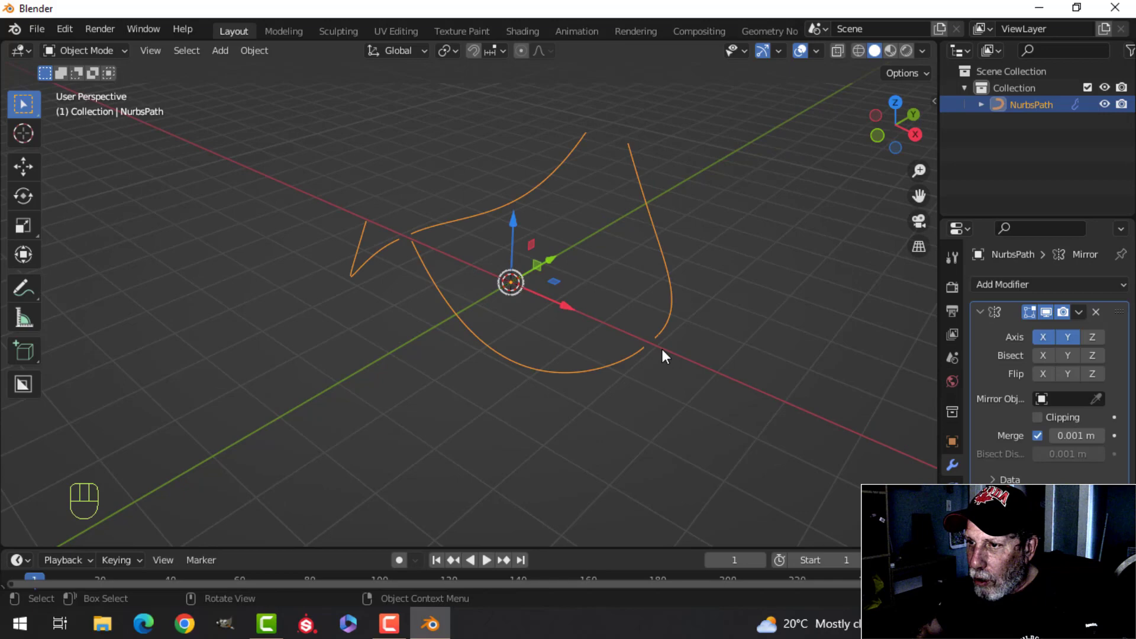
pyautogui.keyDown('shift'); pyautogui.scroll(-3, 661, 348); pyautogui.keyUp('shift')
pyautogui.click(976, 311)
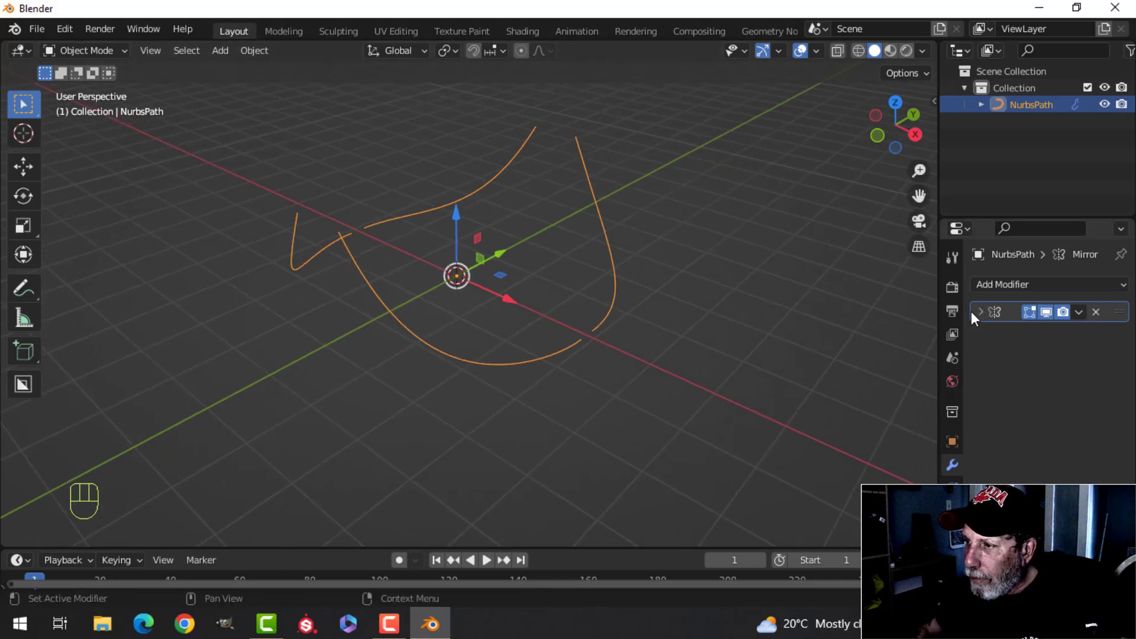
pyautogui.click(951, 533)
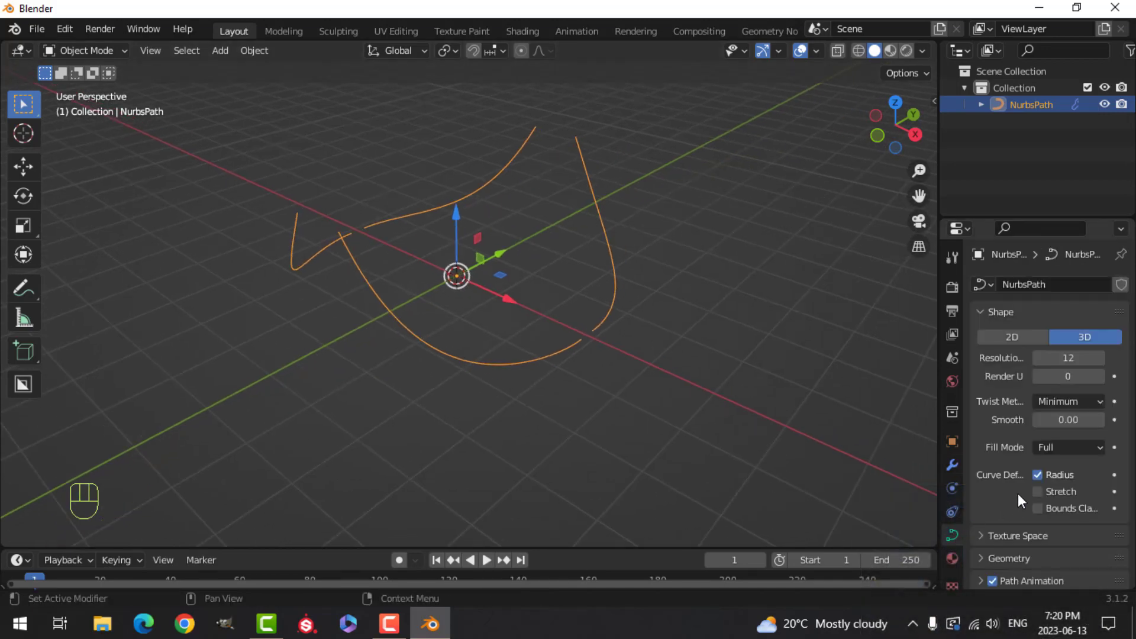
pyautogui.click(1055, 360)
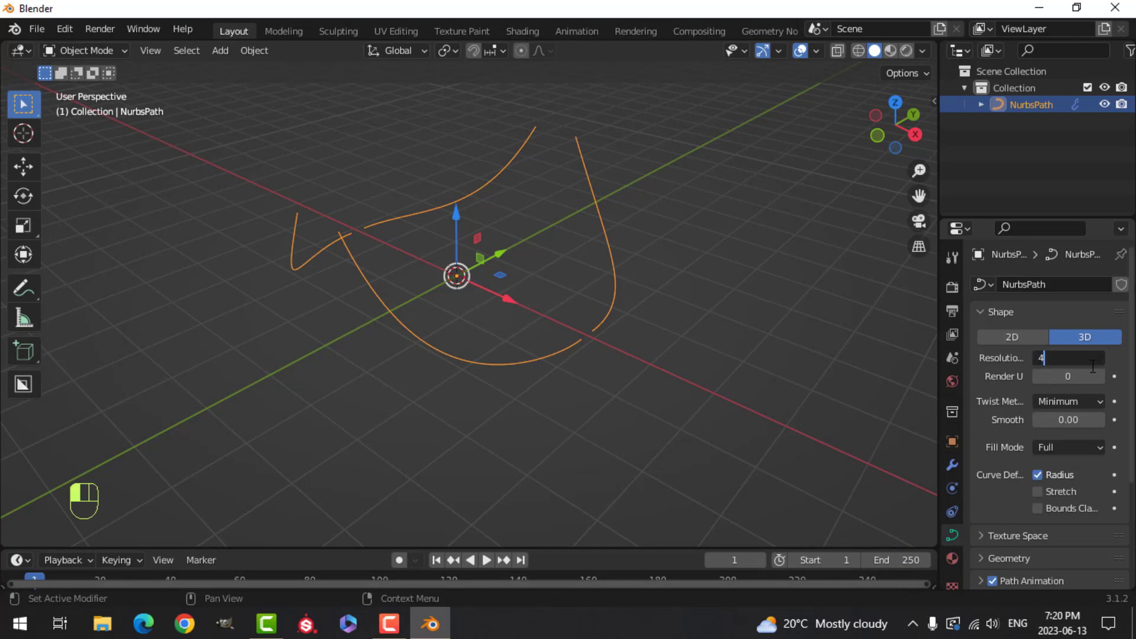
pyautogui.write('4')
pyautogui.press('Return')
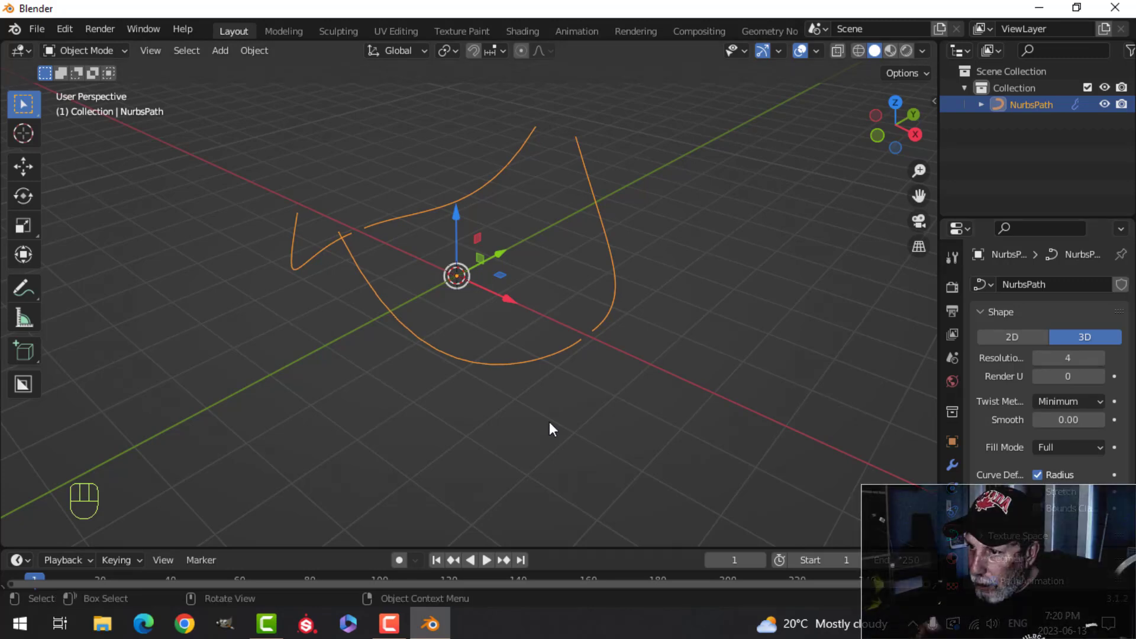
# Convert the NurbsPath curve to a mesh and enter Edit Mode
pyautogui.rightClick(520, 363)
pyautogui.moveTo(488, 339)
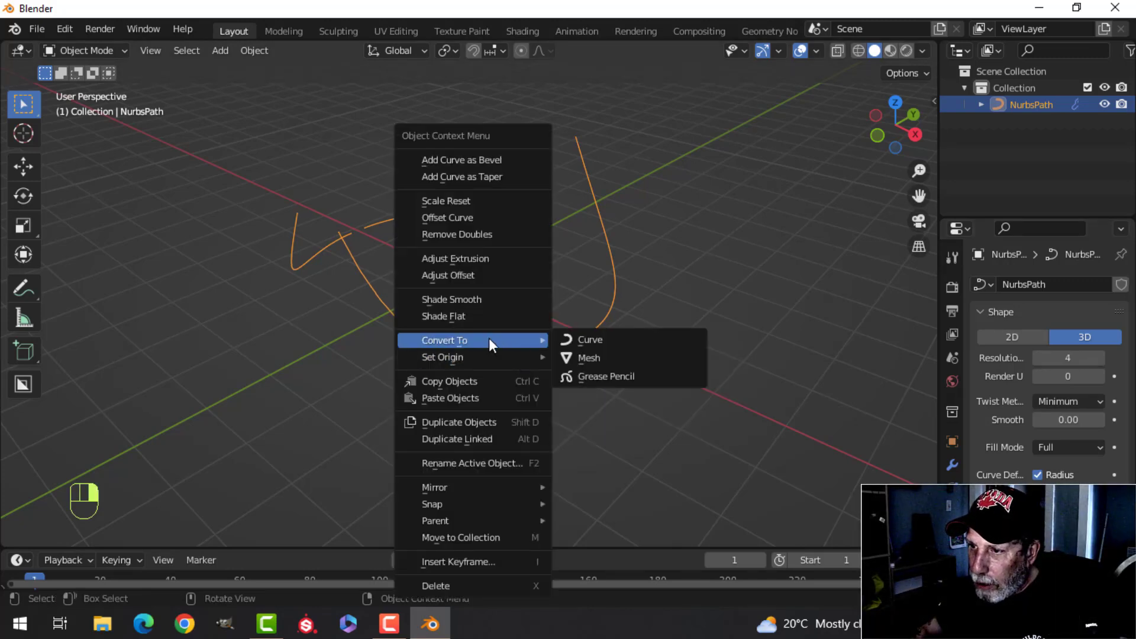
pyautogui.click(615, 357)
pyautogui.press('Tab')
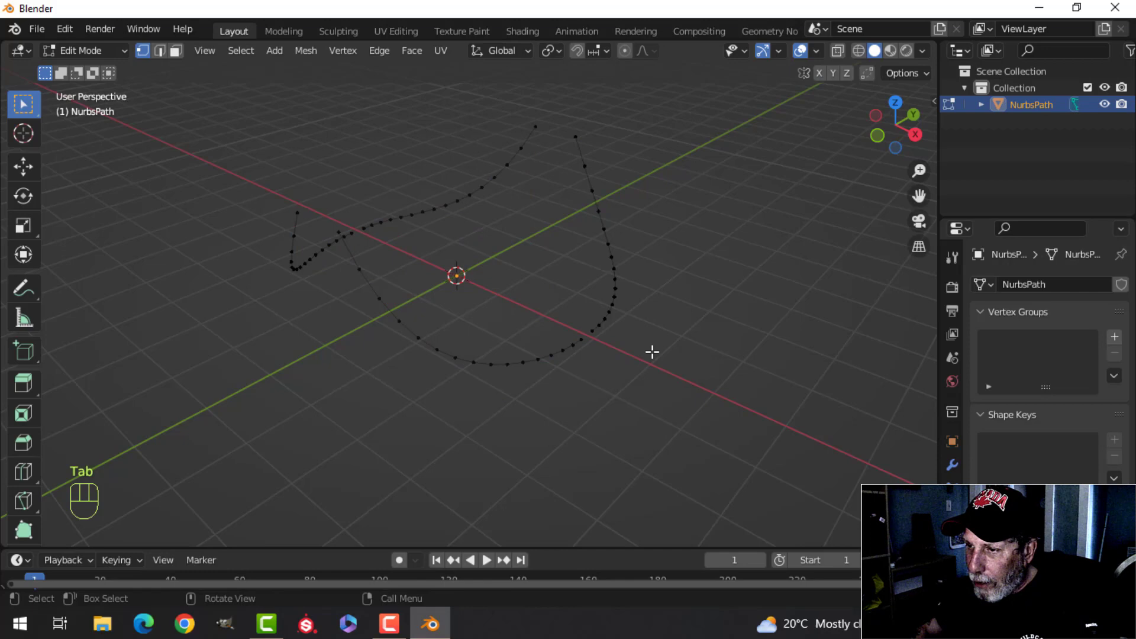
pyautogui.moveTo(651, 352); pyautogui.dragTo(612, 345, button='middle')
# Connect selected vertices at the curve's bottom and top with F
pyautogui.moveTo(554, 353); pyautogui.dragTo(618, 402)
pyautogui.press('f')
pyautogui.moveTo(568, 231); pyautogui.dragTo(589, 191, button='middle')
pyautogui.hotkey('alt', 'a')
pyautogui.moveTo(585, 172); pyautogui.dragTo(618, 202)
pyautogui.press('f')
pyautogui.moveTo(629, 233); pyautogui.dragTo(502, 292, button='middle')
pyautogui.hotkey('alt', 'a')
# Join more vertex selections with F around the teardrop outline
pyautogui.moveTo(394, 262); pyautogui.dragTo(552, 230, button='middle')
pyautogui.hotkey('alt', 'a')
pyautogui.press('f')
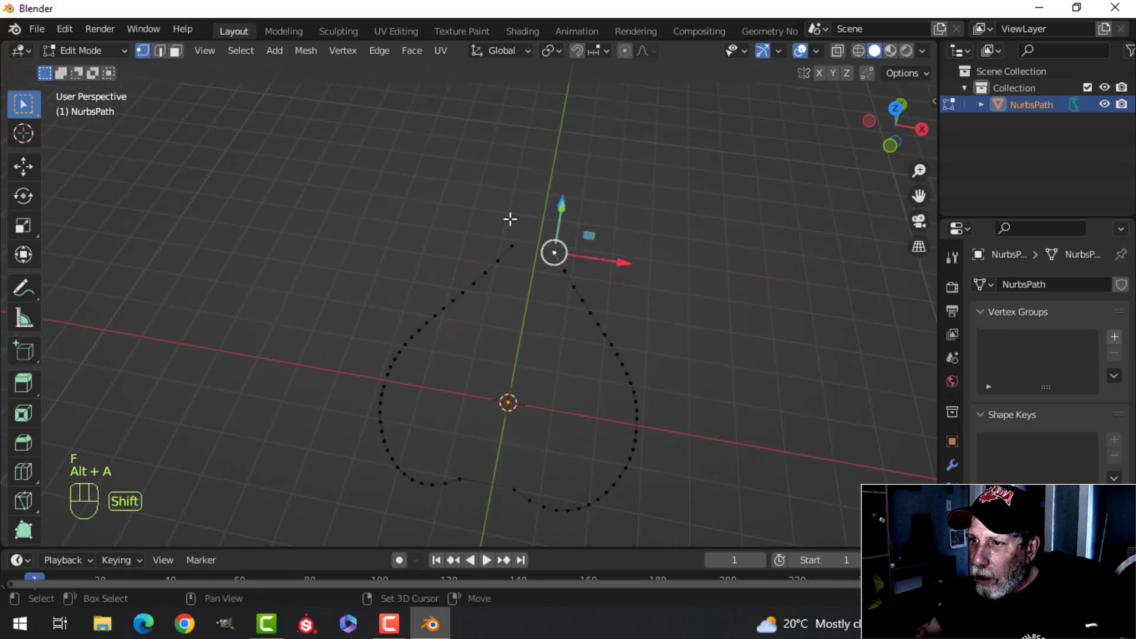
pyautogui.hotkey('alt', 'a')
pyautogui.scroll(-3, 604, 309)
pyautogui.moveTo(604, 309); pyautogui.dragTo(624, 284, button='middle')
pyautogui.press('f')
pyautogui.scroll(1, 522, 328)
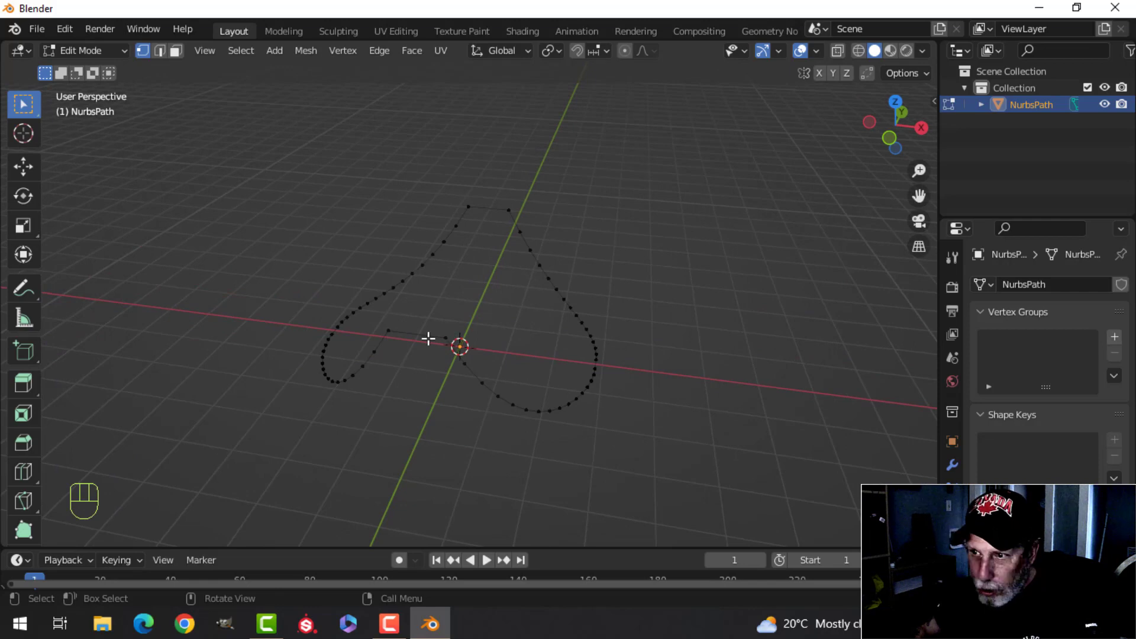
# Fill faces between edge pairs along one side of the curve
pyautogui.keyDown('shift'); pyautogui.click(484, 203); pyautogui.keyUp('shift')
pyautogui.press('f')
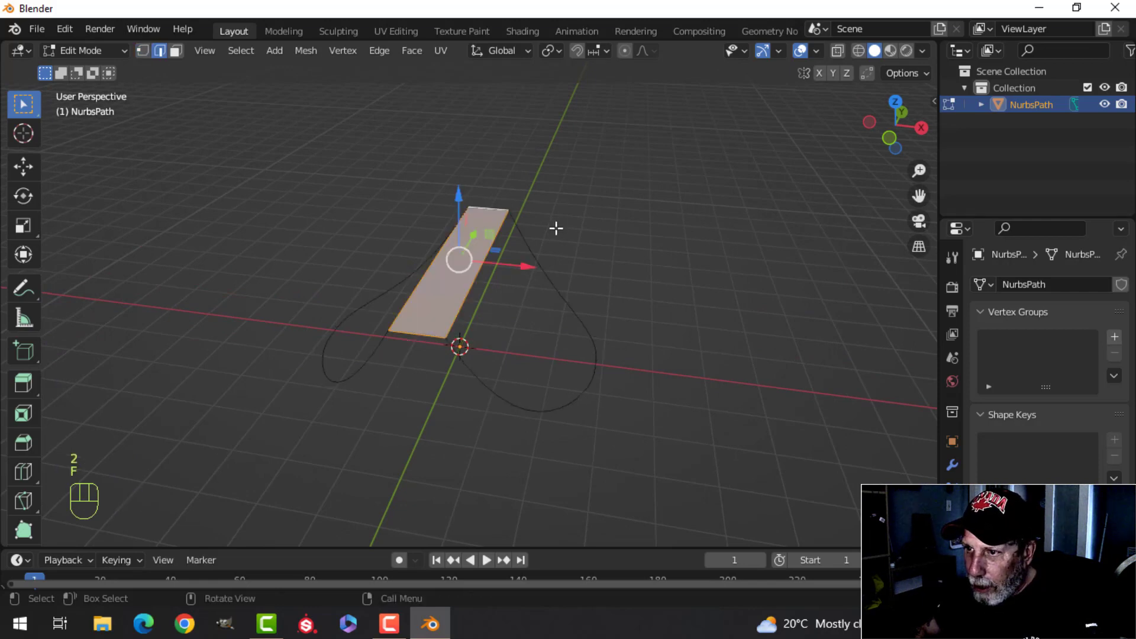
pyautogui.hotkey('alt', 'a')
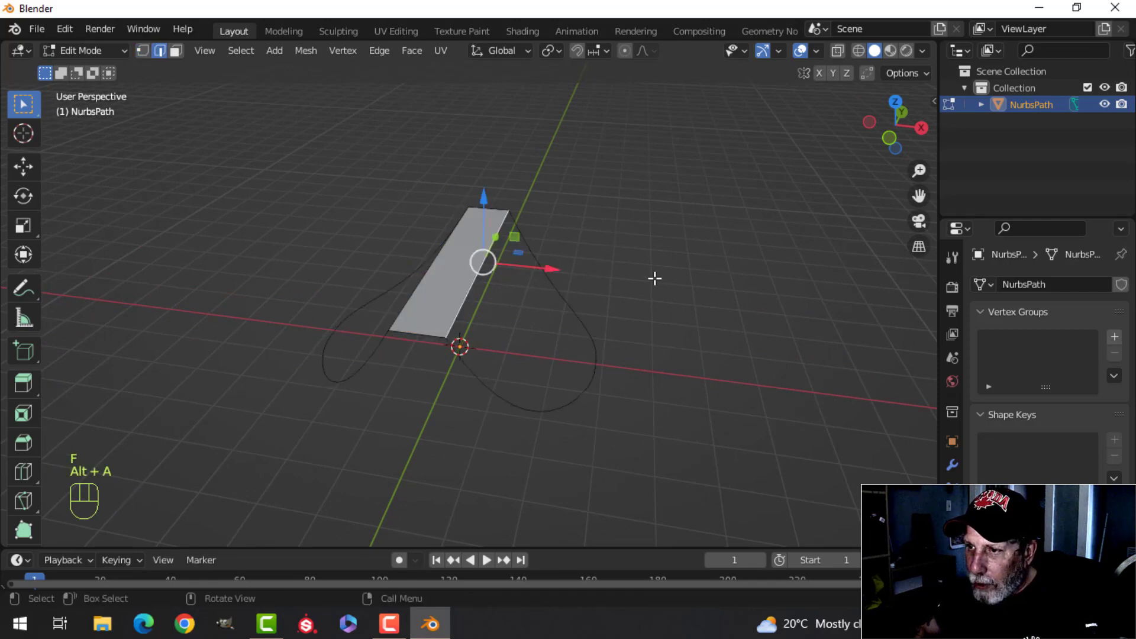
pyautogui.moveTo(654, 279)
pyautogui.mouseDown(button='middle')
pyautogui.moveTo(621, 266)
pyautogui.moveTo(642, 264)
pyautogui.mouseUp(button='middle')
pyautogui.press('f')
pyautogui.press('f')
pyautogui.press('f')
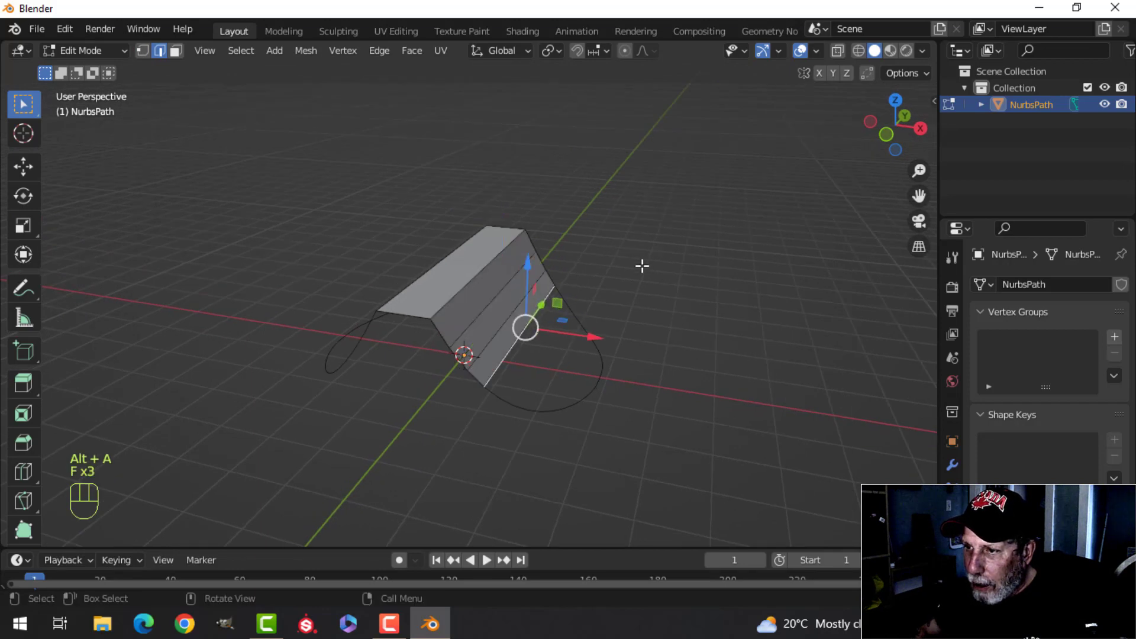
pyautogui.press('f')
pyautogui.press('f')
pyautogui.press('f')
pyautogui.press('f')
pyautogui.press('f')
pyautogui.press('f')
pyautogui.press('f')
pyautogui.press('f')
pyautogui.press('f')
pyautogui.press('f')
pyautogui.press('f')
pyautogui.press('f')
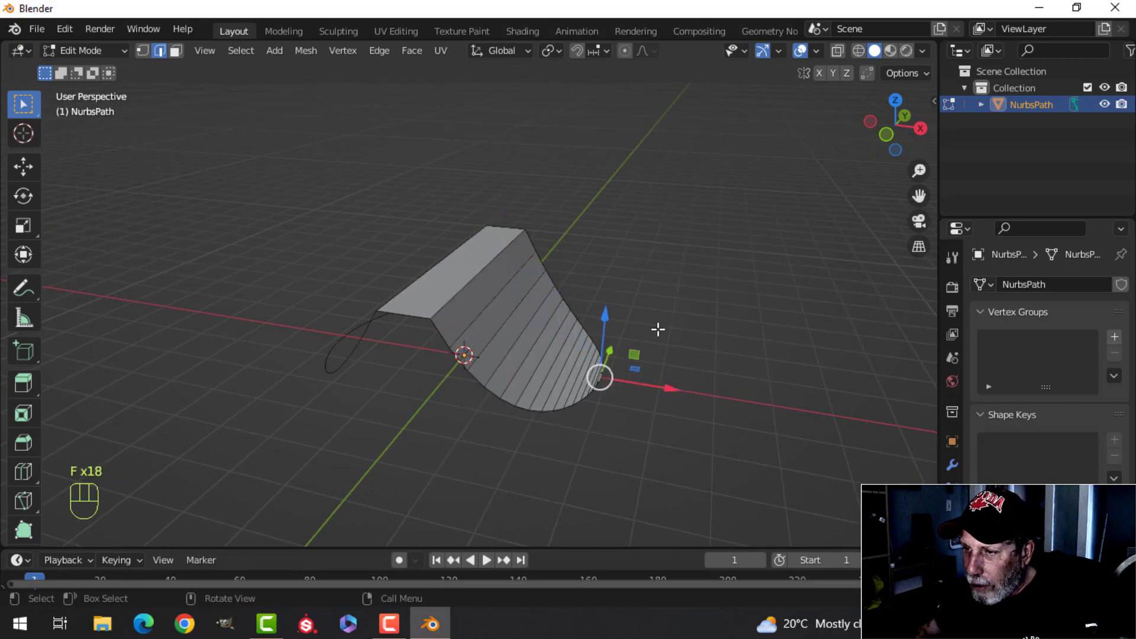
pyautogui.press('f')
# Fill the faces along the other side and return to Object Mode
pyautogui.moveTo(658, 329); pyautogui.dragTo(415, 269, button='middle')
pyautogui.hotkey('alt', 'a')
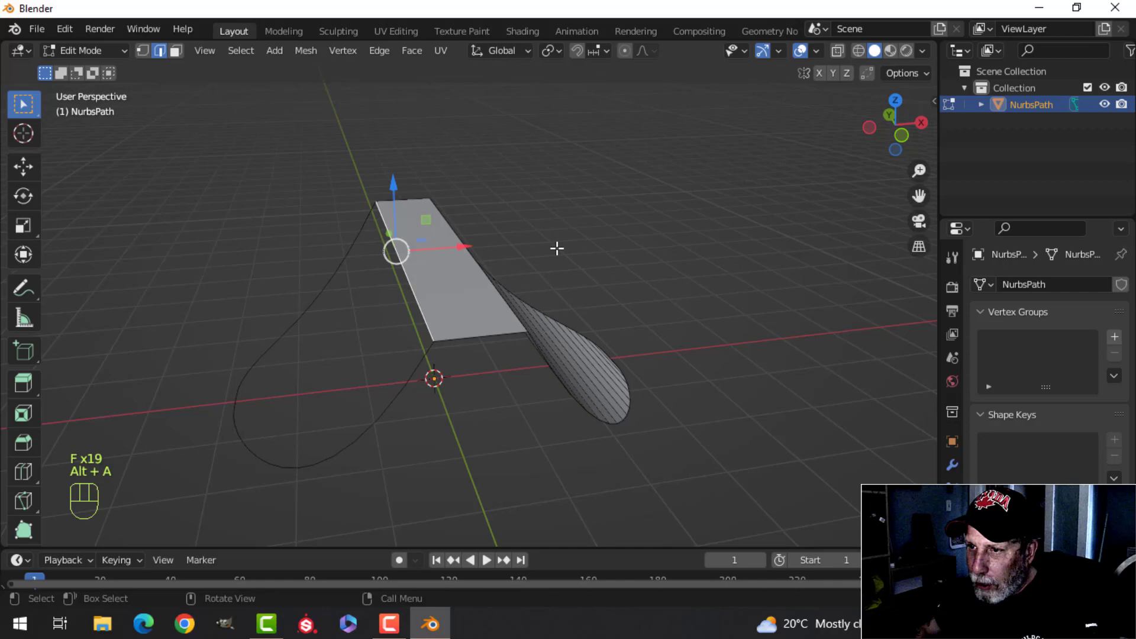
pyautogui.press('f')
pyautogui.press('f')
pyautogui.press('f')
pyautogui.press('f')
pyautogui.press('f')
pyautogui.press('f')
pyautogui.press('f')
pyautogui.press('f')
pyautogui.press('f')
pyautogui.press('f')
pyautogui.press('f')
pyautogui.press('f')
pyautogui.press('f')
pyautogui.press('f')
pyautogui.press('f')
pyautogui.press('f')
pyautogui.press('Tab')
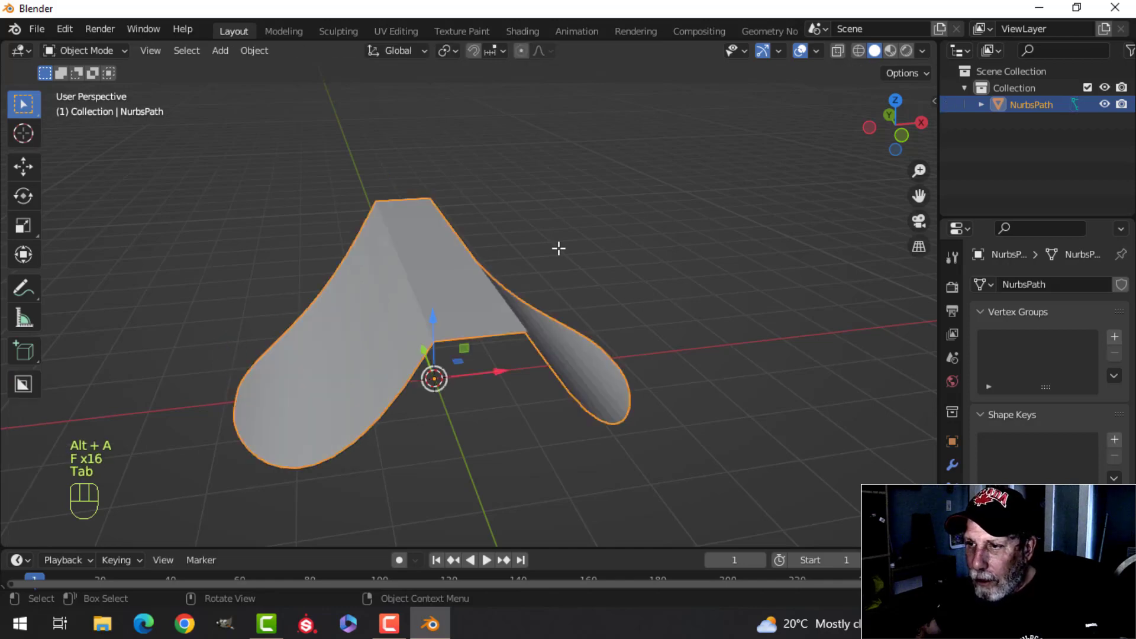
pyautogui.moveTo(559, 248); pyautogui.dragTo(639, 300, button='middle')
# Enter Edit Mode on the NurbsPath surface, select all, and view it from the front
pyautogui.press('KP_7')
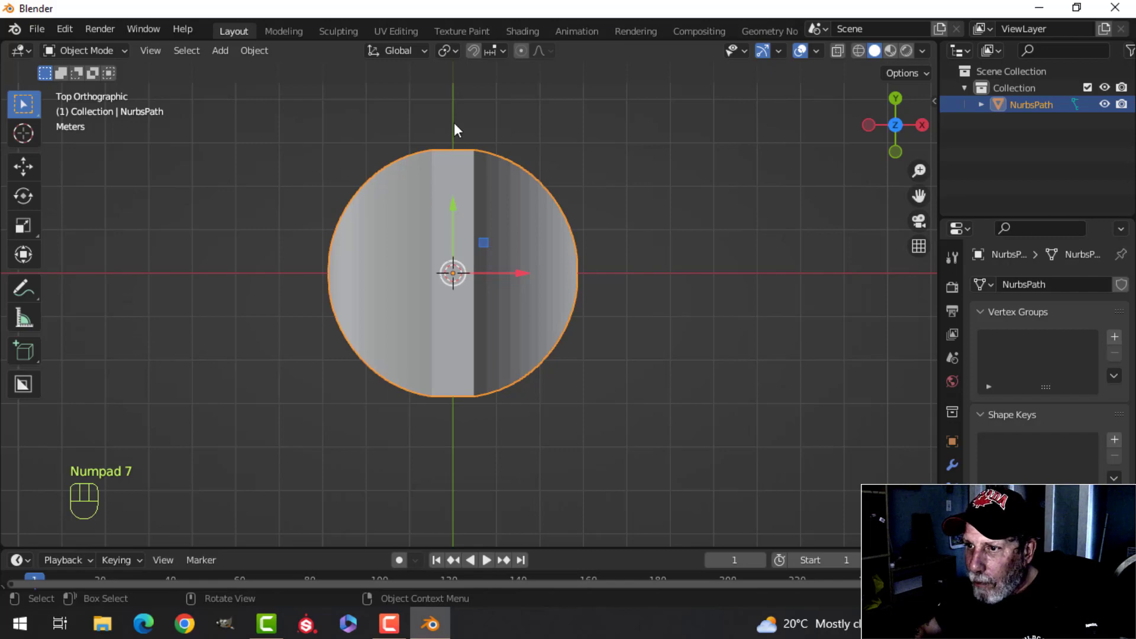
pyautogui.press('KP_1')
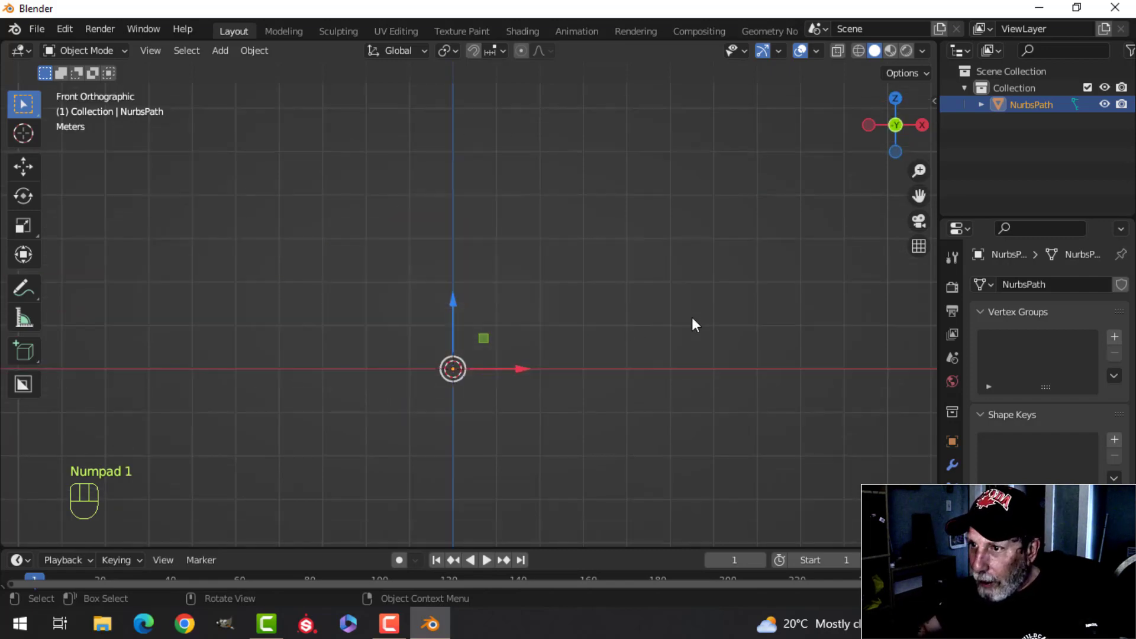
pyautogui.moveTo(538, 342); pyautogui.dragTo(616, 281, button='middle')
pyautogui.press('Tab')
pyautogui.press('a')
pyautogui.press('KP_1')
pyautogui.scroll(-1, 590, 313)
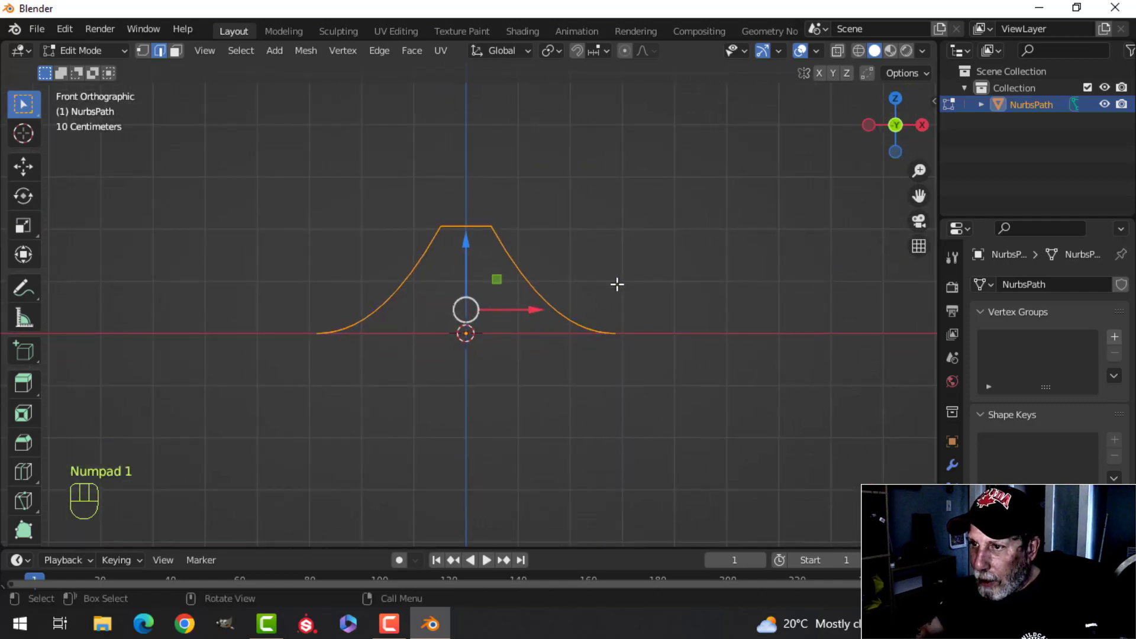
# Extrude the profile curve downward, scale its bottom edge to zero on Z, and raise it
pyautogui.press('e')
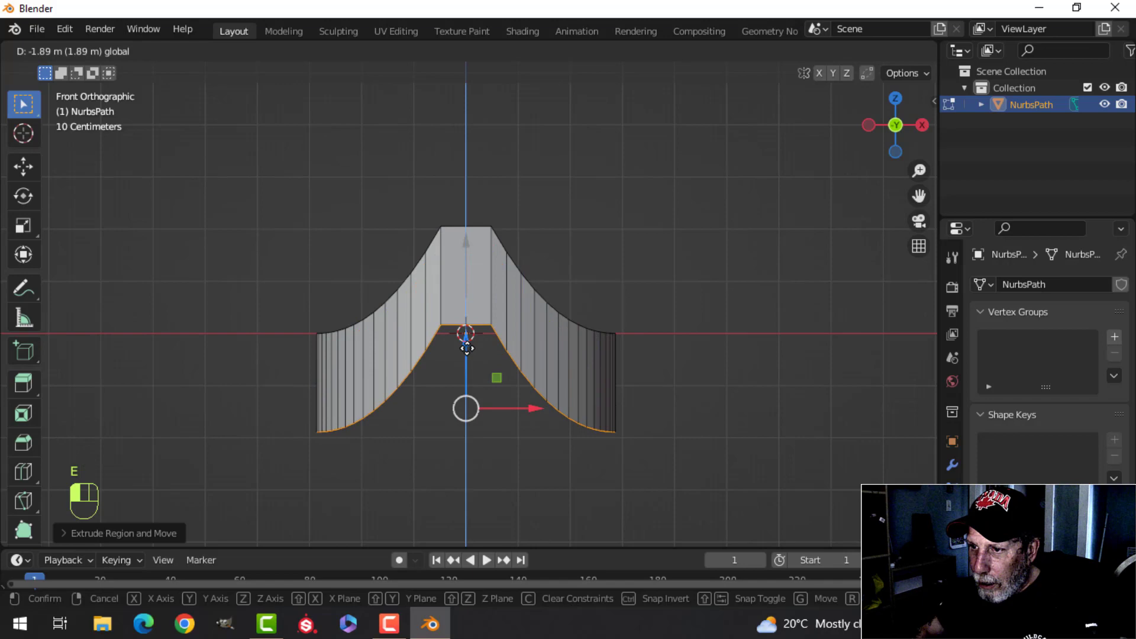
pyautogui.click(437, 395)
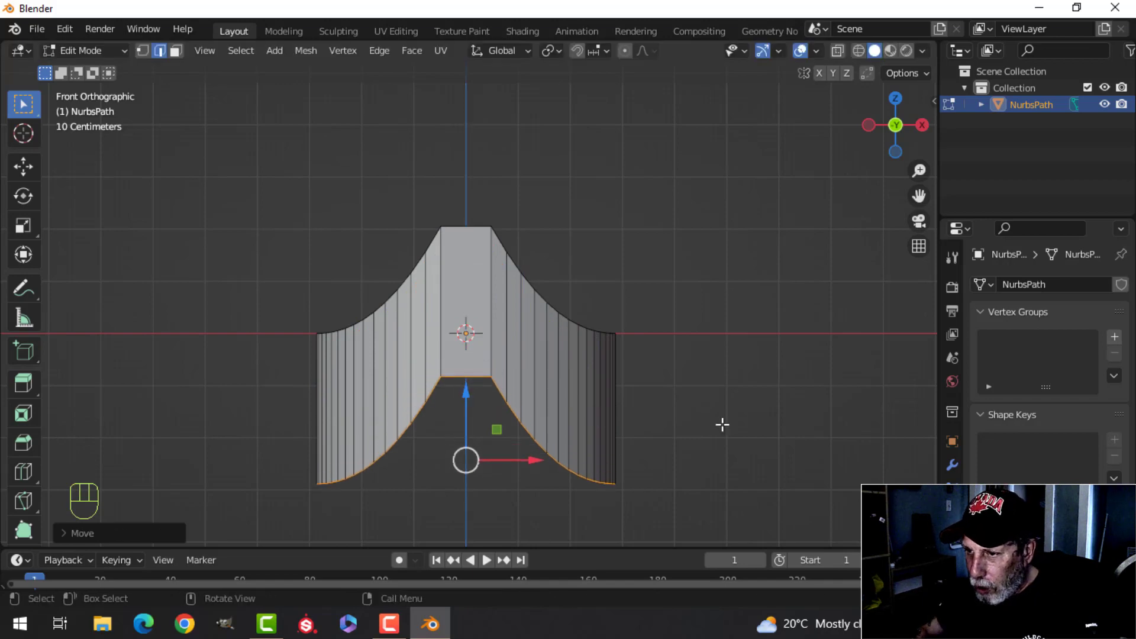
pyautogui.press('s')
pyautogui.press('z')
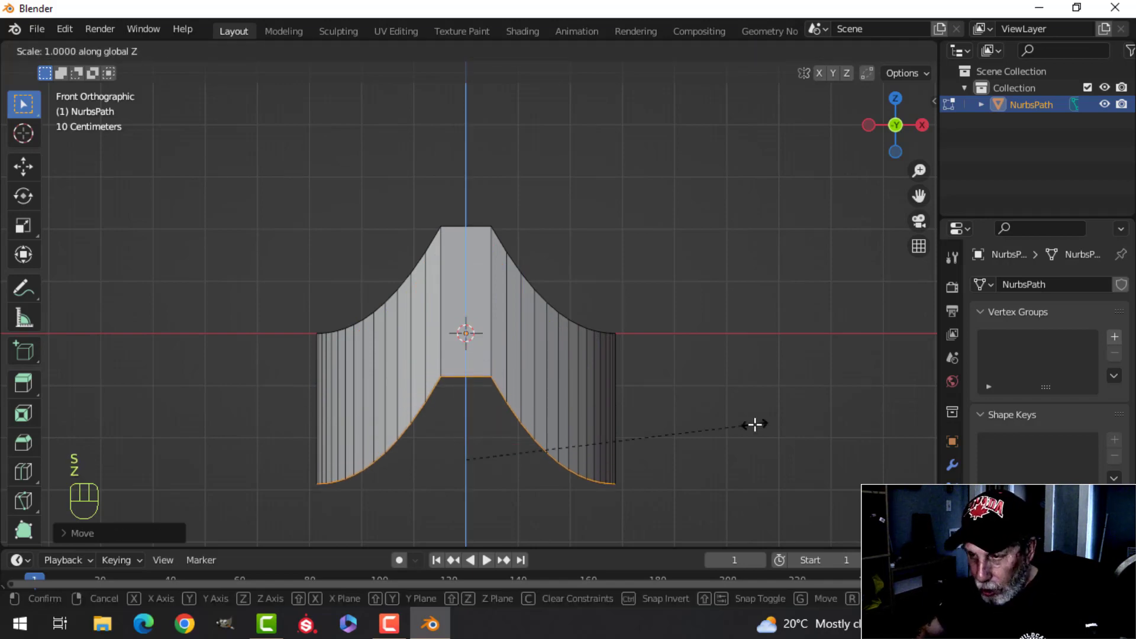
pyautogui.press('0')
pyautogui.click(755, 424)
pyautogui.moveTo(468, 389); pyautogui.dragTo(465, 362)
pyautogui.moveTo(465, 362); pyautogui.dragTo(509, 357, button='middle')
pyautogui.press('Tab')
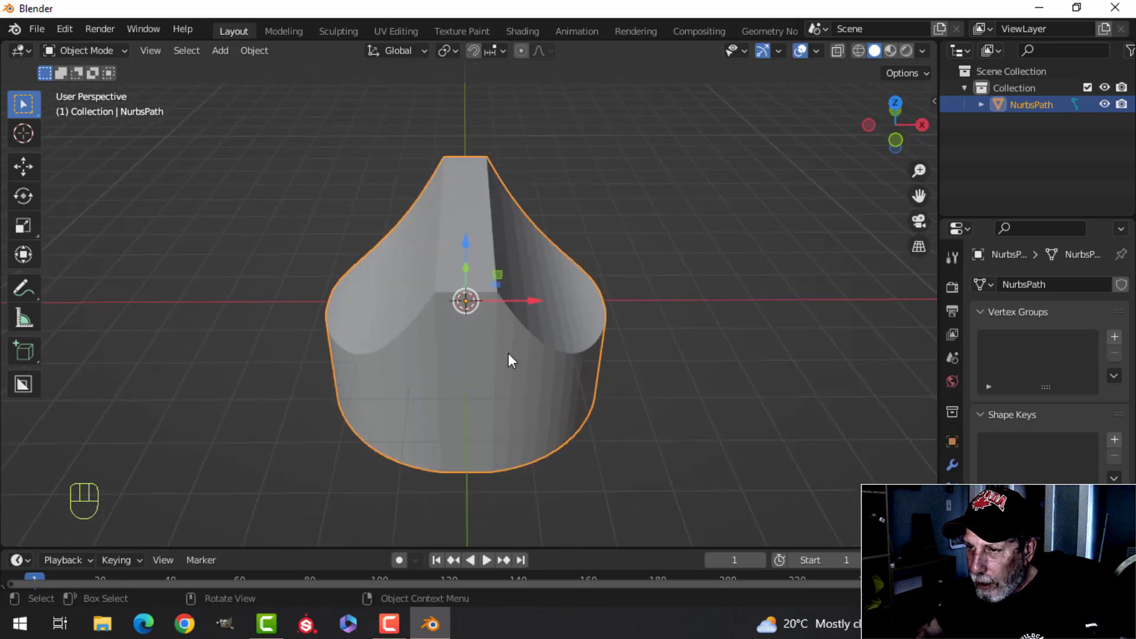
# Add a centred edge loop down the middle of the knob's ridge
pyautogui.scroll(4, 545, 361)
pyautogui.press('Tab')
pyautogui.hotkey('alt', 'a')
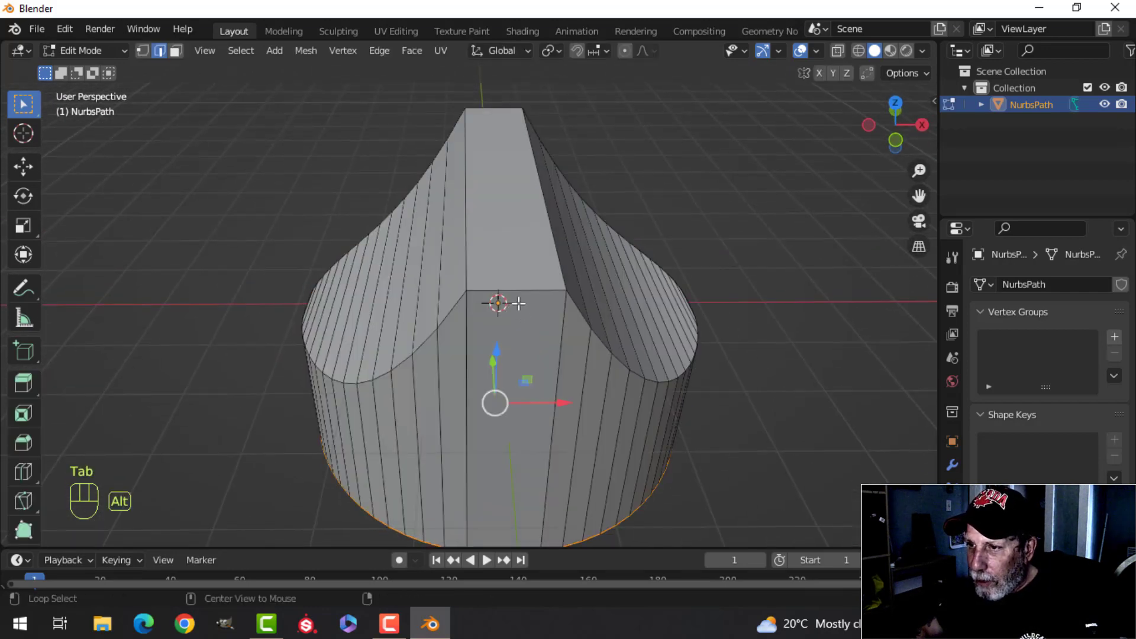
pyautogui.keyDown('shift'); pyautogui.moveTo(515, 299); pyautogui.dragTo(490, 284, button='middle'); pyautogui.keyUp('shift')
pyautogui.hotkey('ctrl', 'r')
pyautogui.click(498, 272)
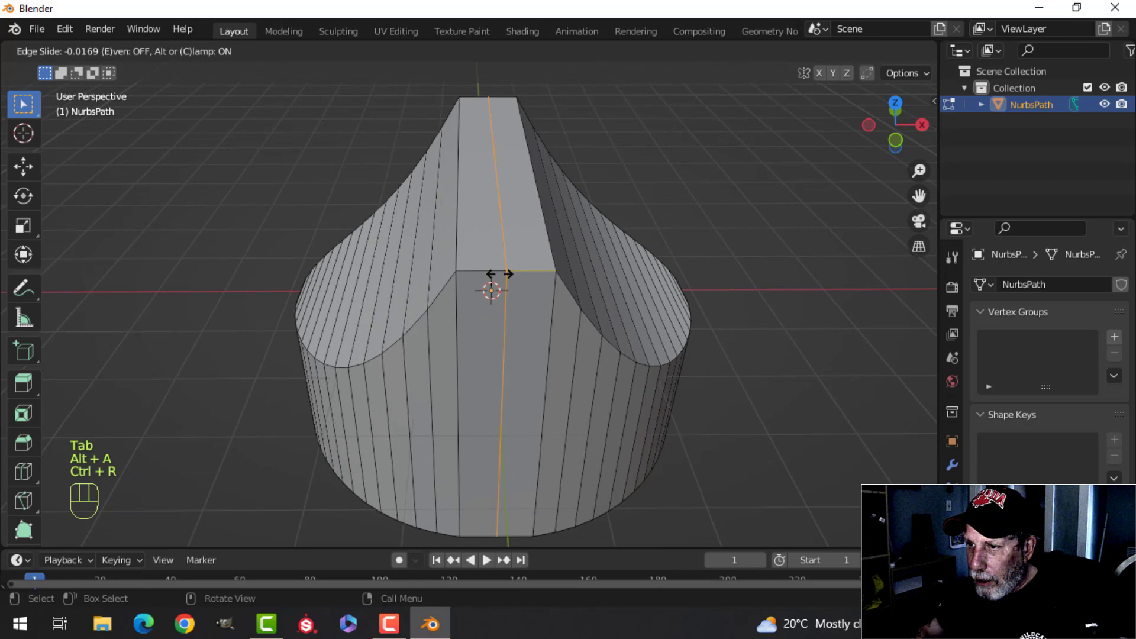
pyautogui.rightClick(491, 274)
# Bevel the new loop into a narrow strip of faces
pyautogui.hotkey('ctrl', 'b')
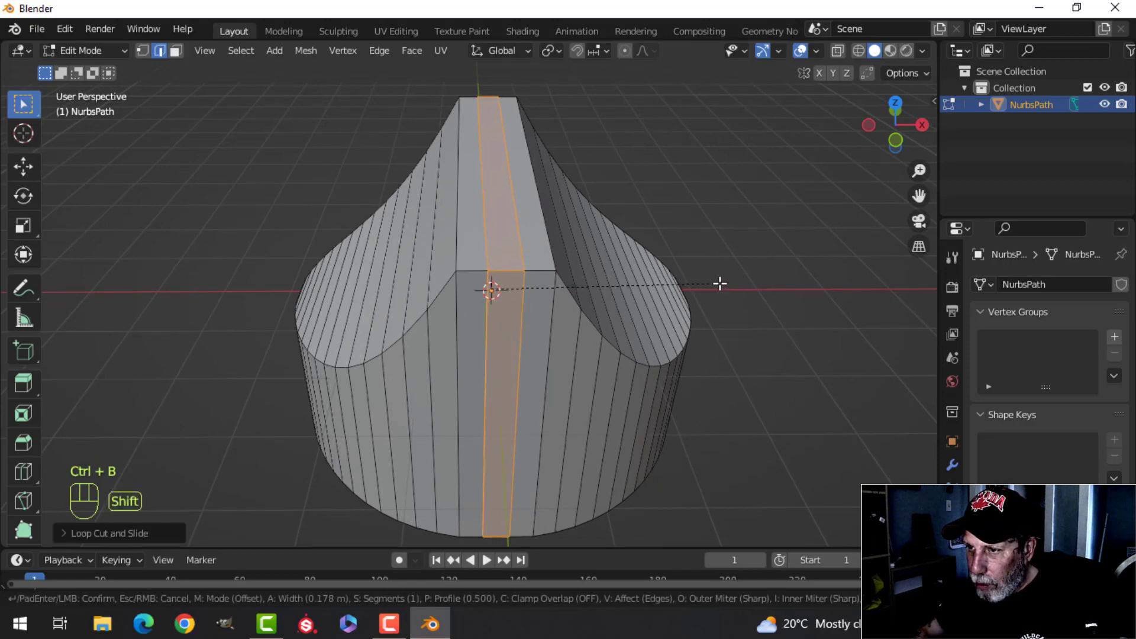
pyautogui.click(634, 299)
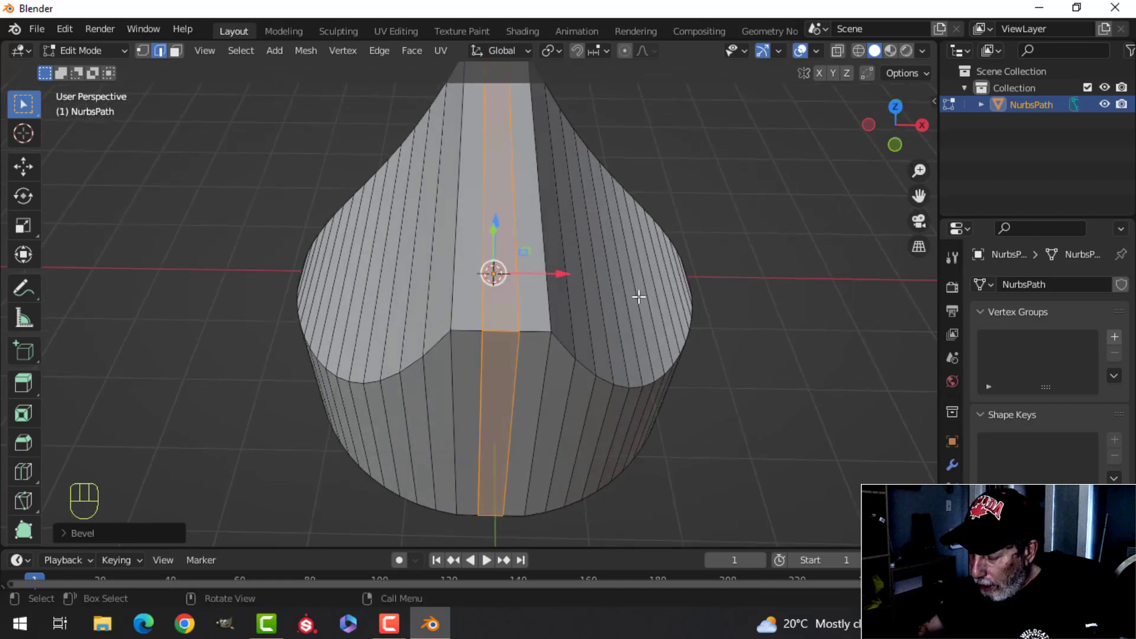
pyautogui.press('KP_7')
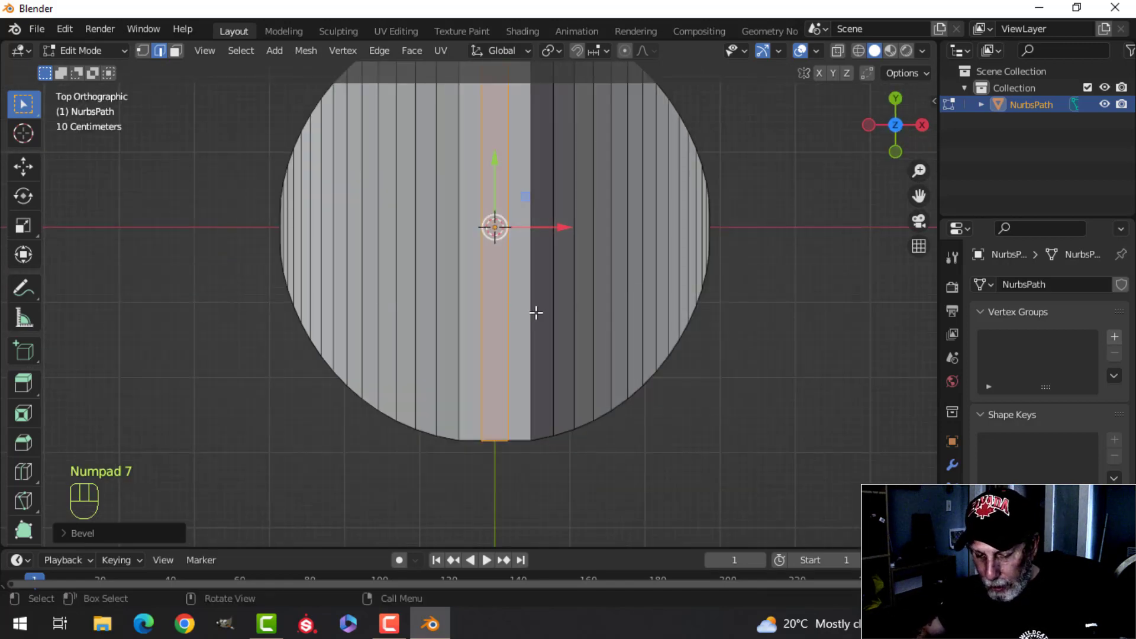
# Knife-cut a new edge across the ridge strip on top of the knob
pyautogui.press('k')
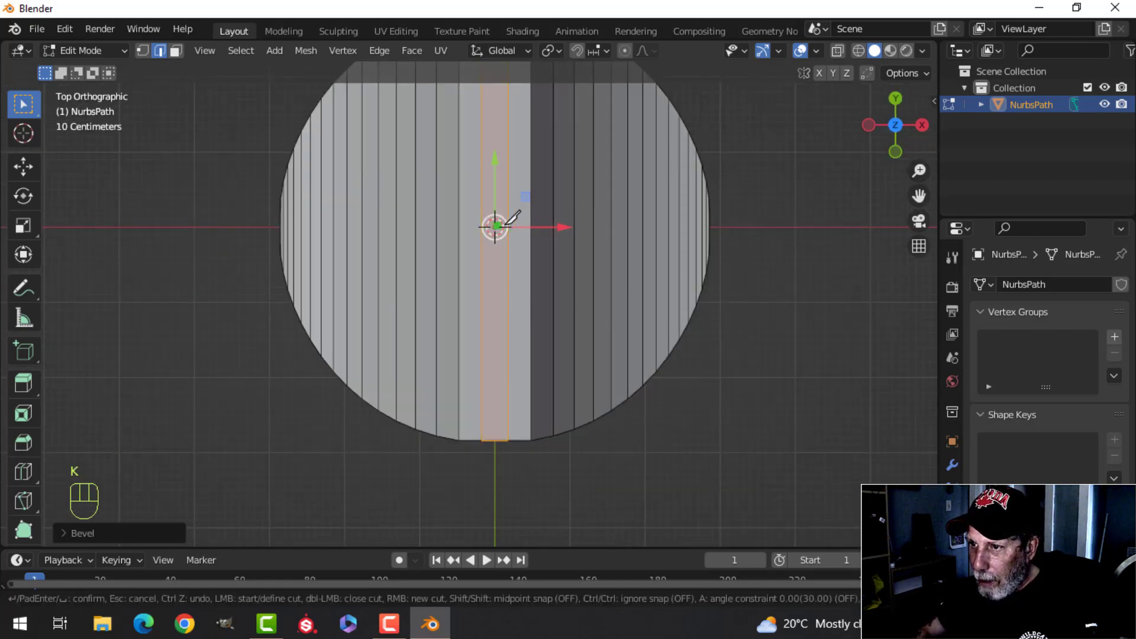
pyautogui.click(531, 278)
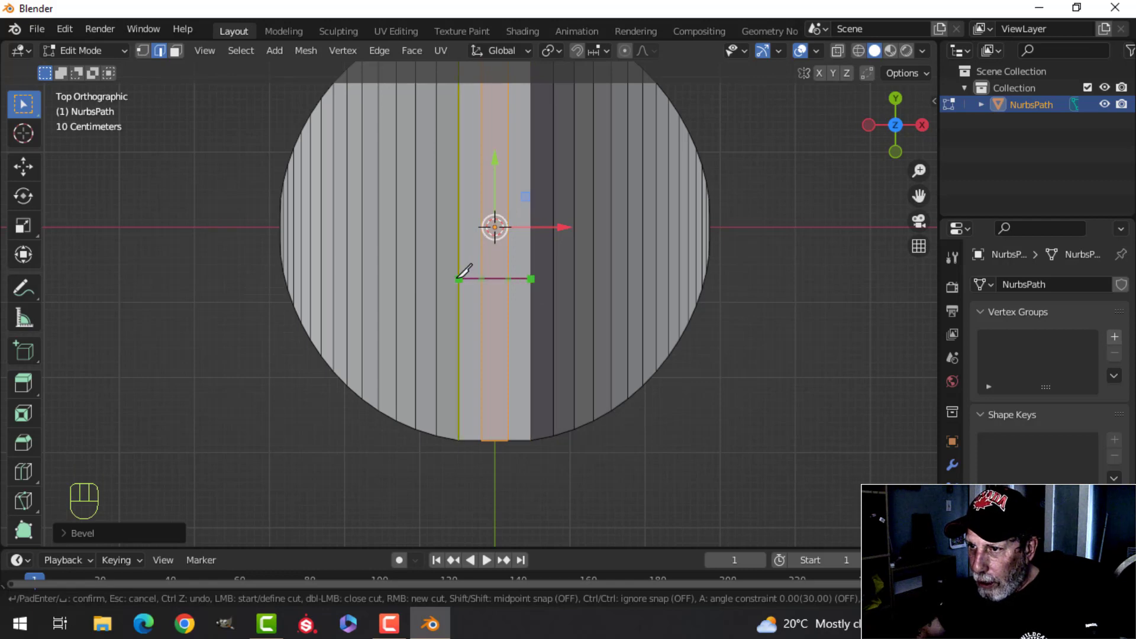
pyautogui.press('Return')
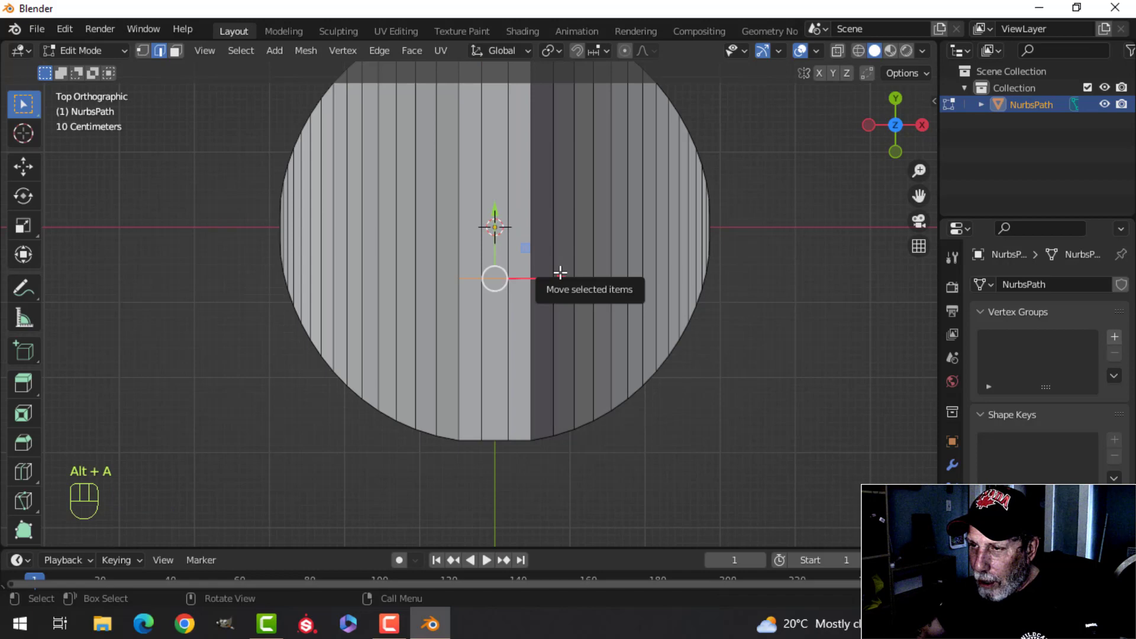
# Straighten the cut edge by scaling it to zero along Y
pyautogui.press('s')
pyautogui.press('y')
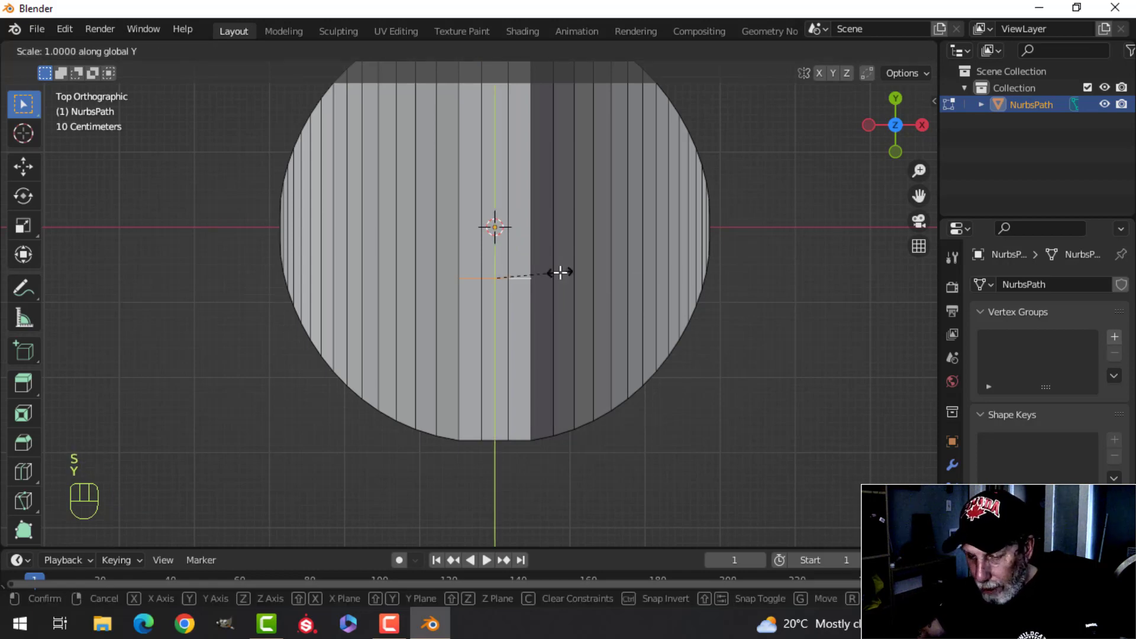
pyautogui.press('Return')
pyautogui.hotkey('alt', 'a')
pyautogui.moveTo(586, 355); pyautogui.dragTo(568, 263, button='middle')
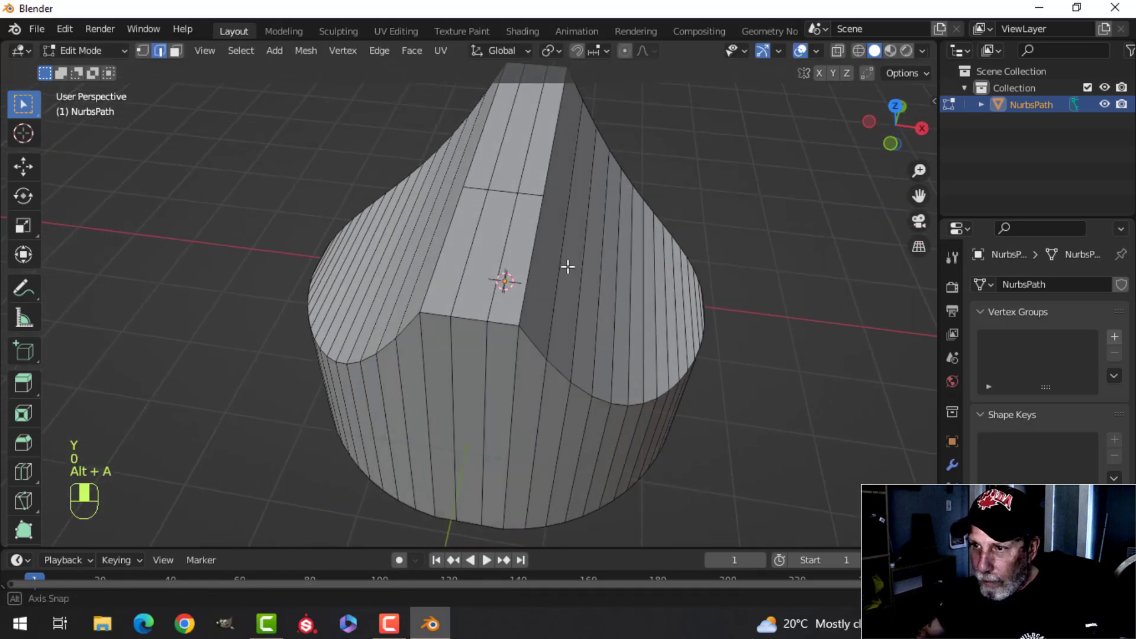
# Select the front and top strip faces and push them inward into a narrow groove
pyautogui.press('3')
pyautogui.click(491, 254)
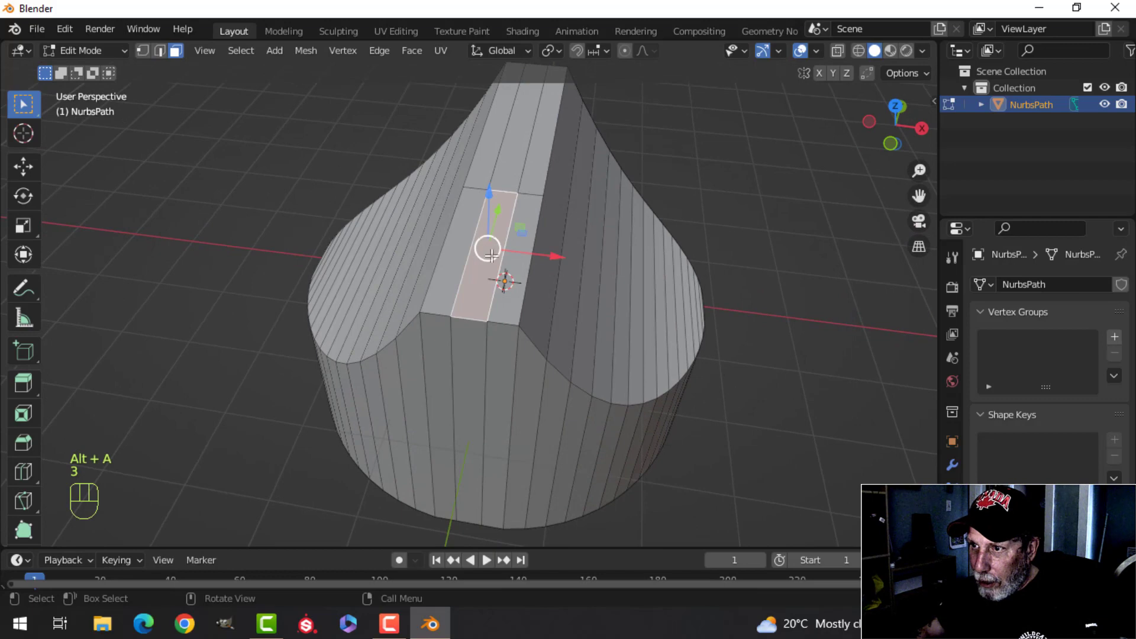
pyautogui.keyDown('shift'); pyautogui.click(477, 359); pyautogui.keyUp('shift')
pyautogui.moveTo(477, 359); pyautogui.dragTo(573, 307, button='middle')
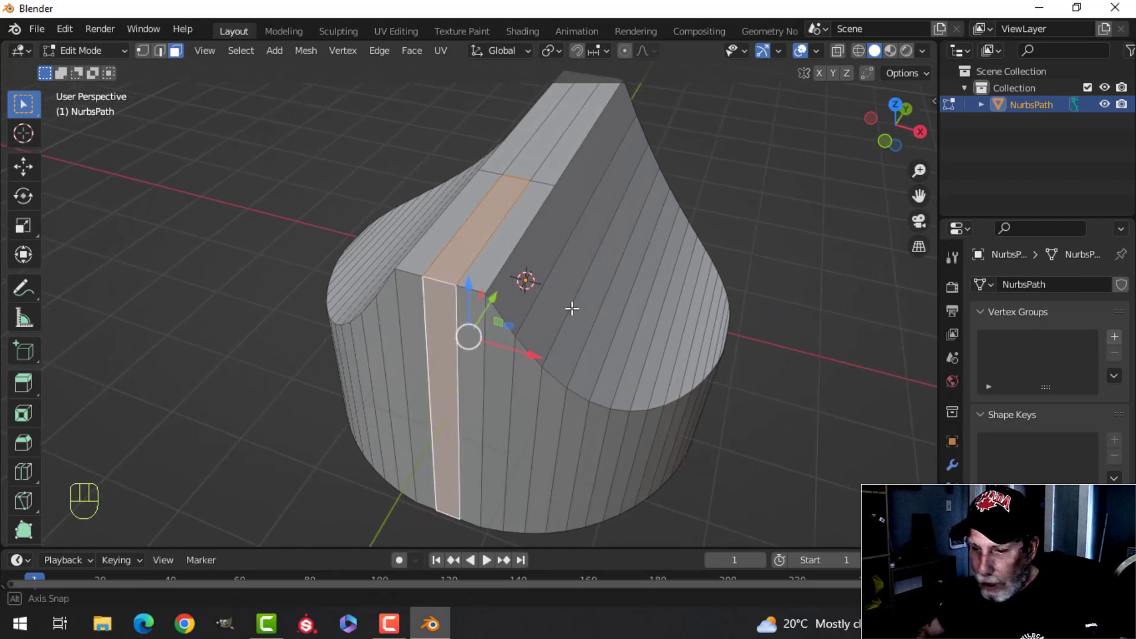
pyautogui.press('e')
pyautogui.hotkey('alt', 's')
pyautogui.press('shift')
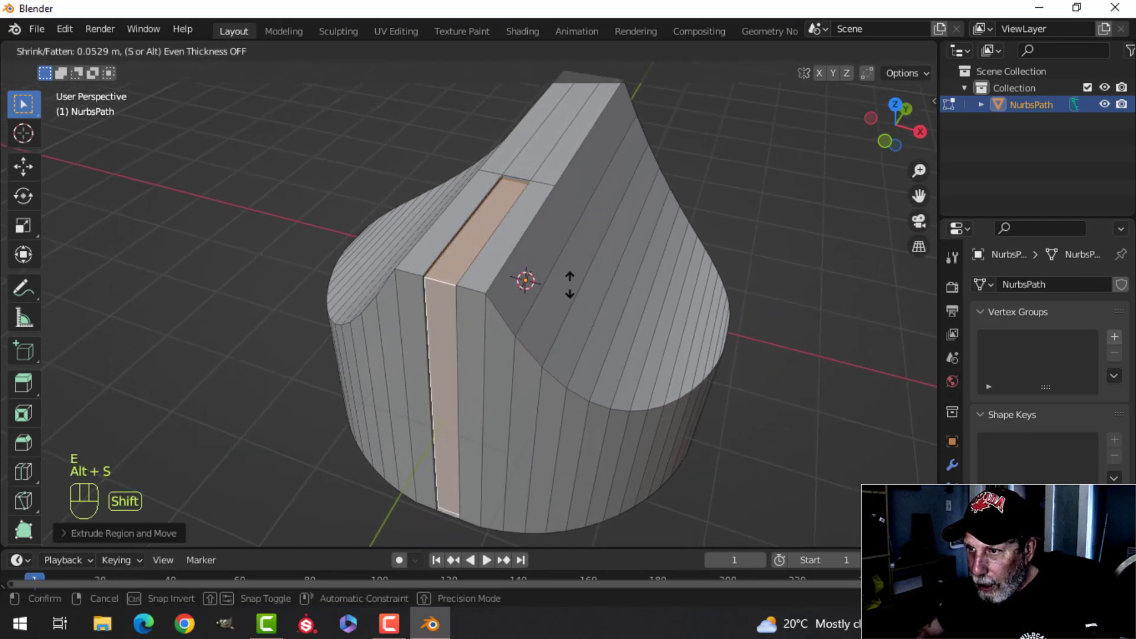
pyautogui.click(559, 237)
# Delete the leftover faces at the groove's base and slot bottom, then list available modifiers
pyautogui.moveTo(545, 334); pyautogui.dragTo(474, 380, button='middle')
pyautogui.hotkey('alt', 'a')
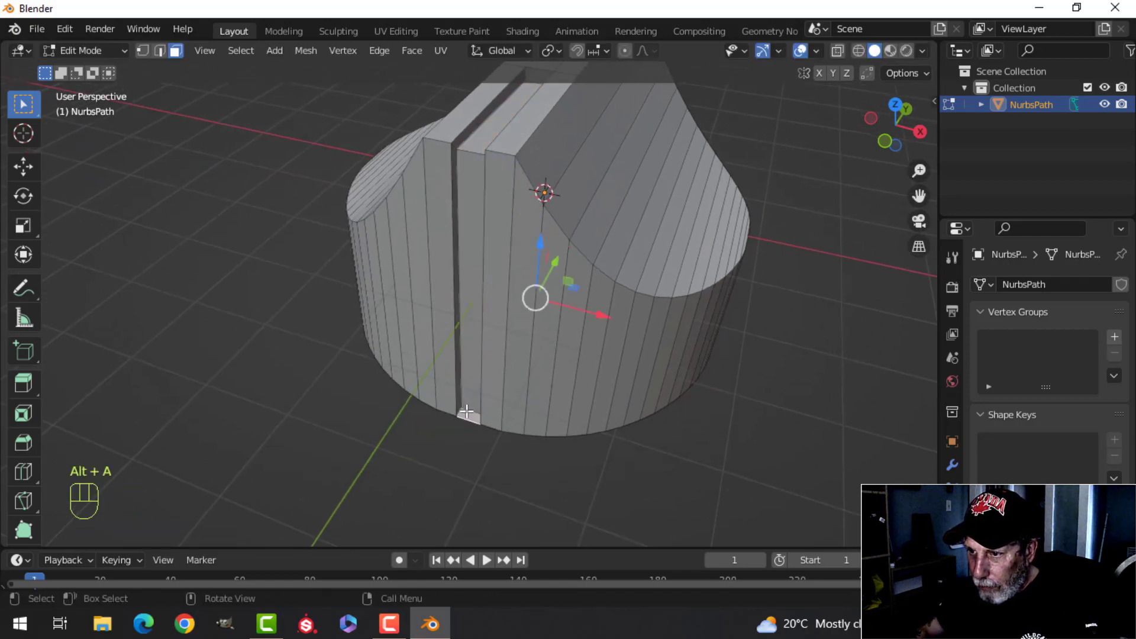
pyautogui.press('x')
pyautogui.click(428, 425)
pyautogui.press('Tab')
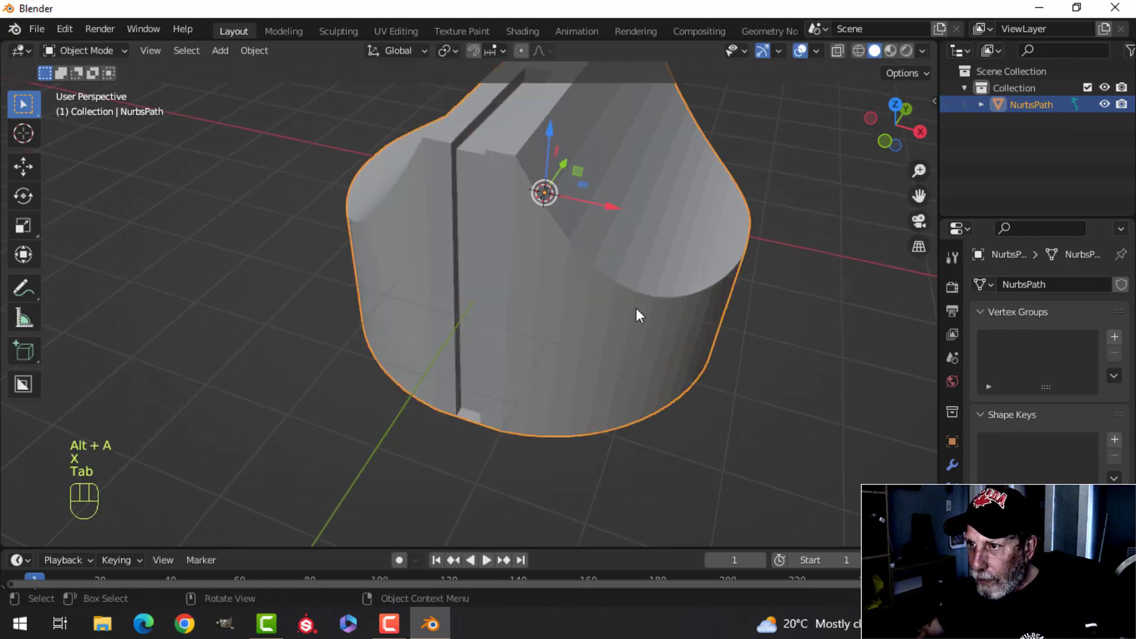
pyautogui.press('Tab')
pyautogui.click(467, 411)
pyautogui.press('x')
pyautogui.click(443, 407)
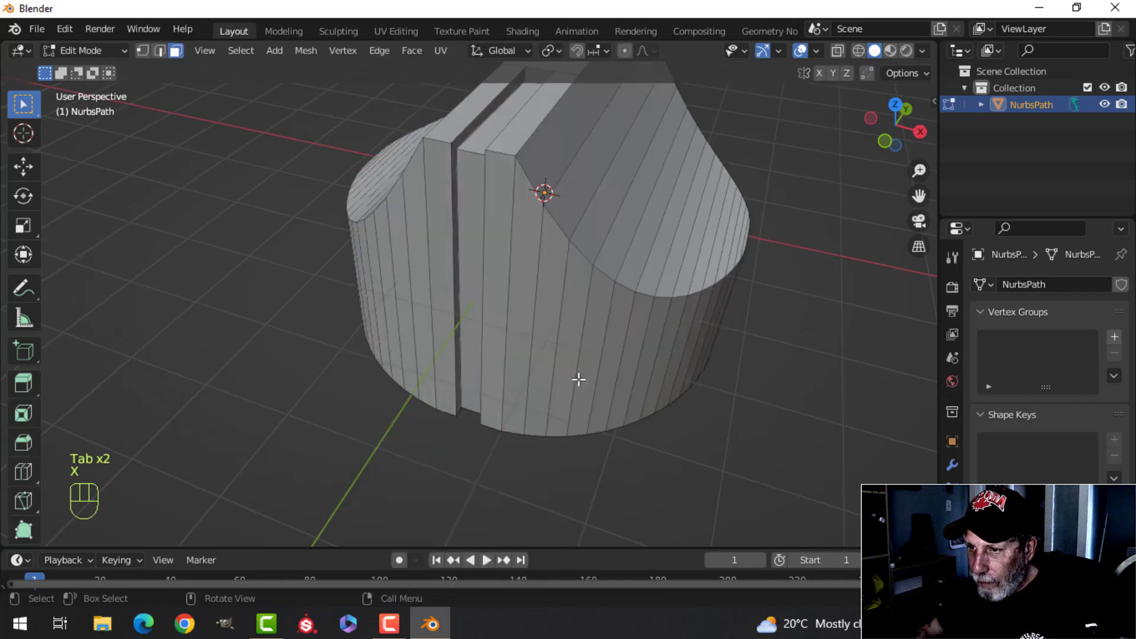
pyautogui.press('Tab')
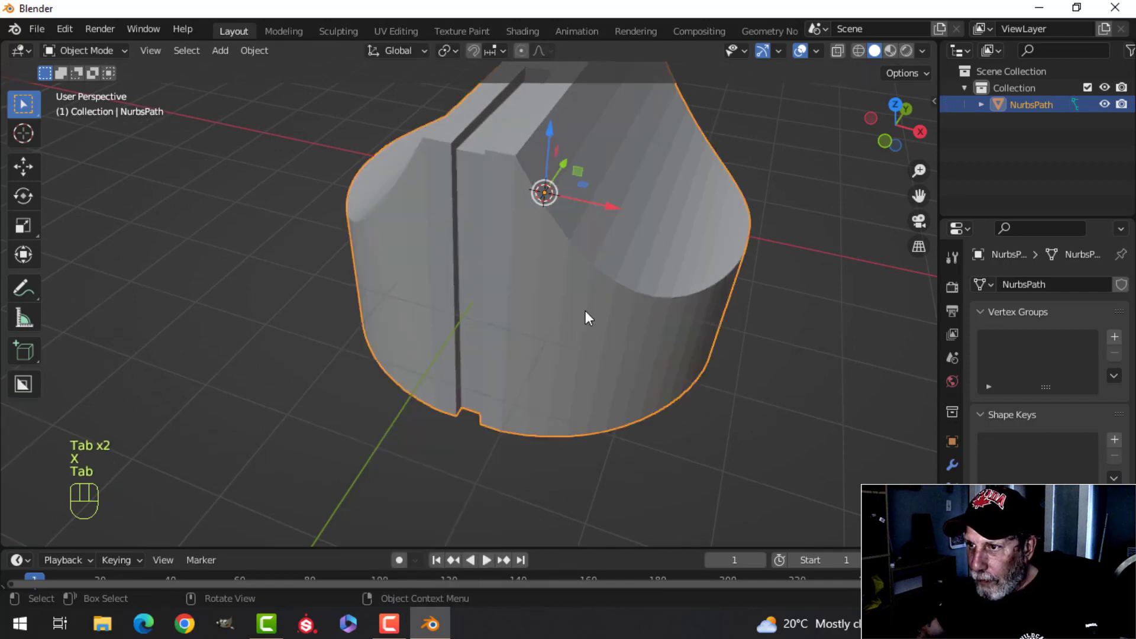
pyautogui.click(950, 467)
pyautogui.click(988, 287)
# Add a Bevel modifier to the knob with 3 segments
pyautogui.click(819, 350)
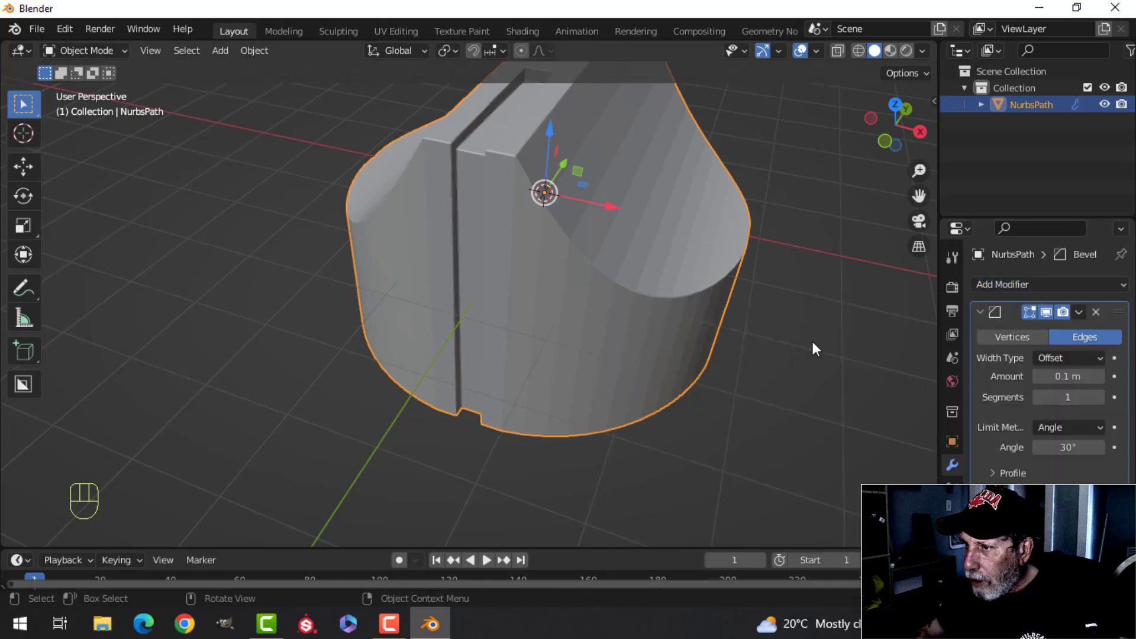
pyautogui.keyDown('shift'); pyautogui.moveTo(762, 310); pyautogui.dragTo(769, 355, button='middle'); pyautogui.keyUp('shift')
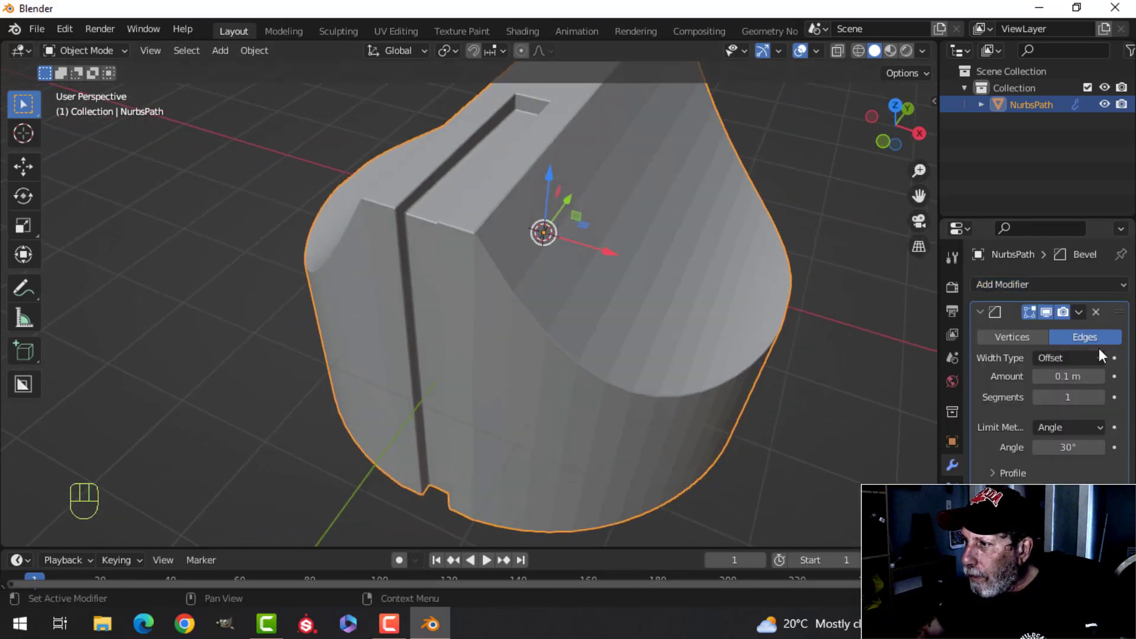
pyautogui.click(1100, 397)
pyautogui.click(1100, 397)
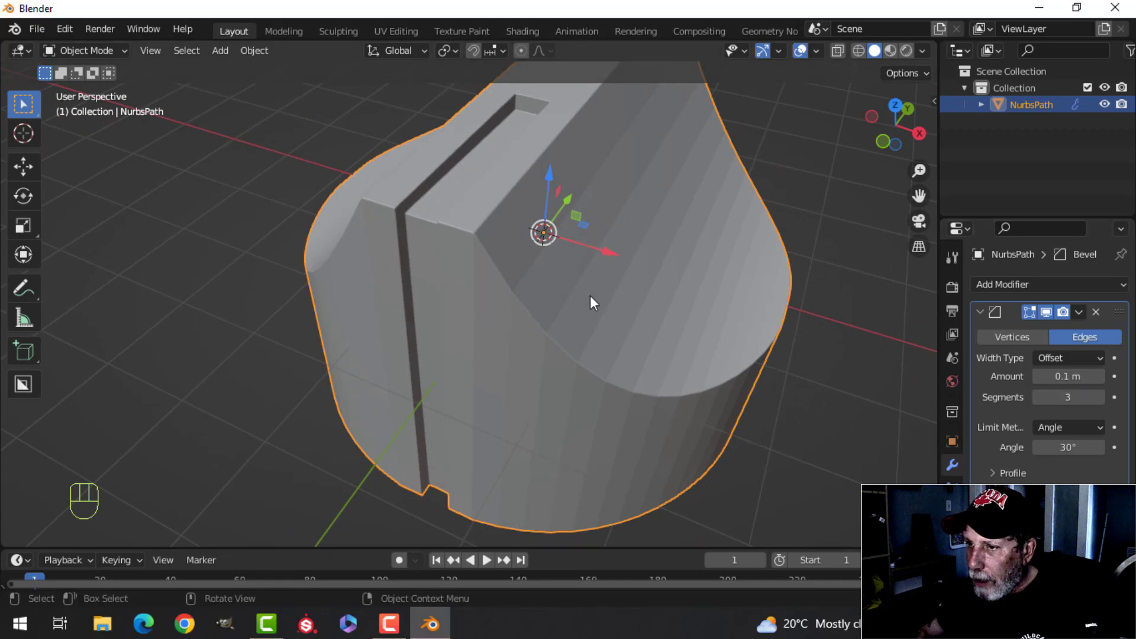
# Shade the knob smooth and enable cavity shading in the viewport
pyautogui.rightClick(580, 246)
pyautogui.click(552, 203)
pyautogui.scroll(-3, 626, 269)
pyautogui.hotkey('alt', 'a')
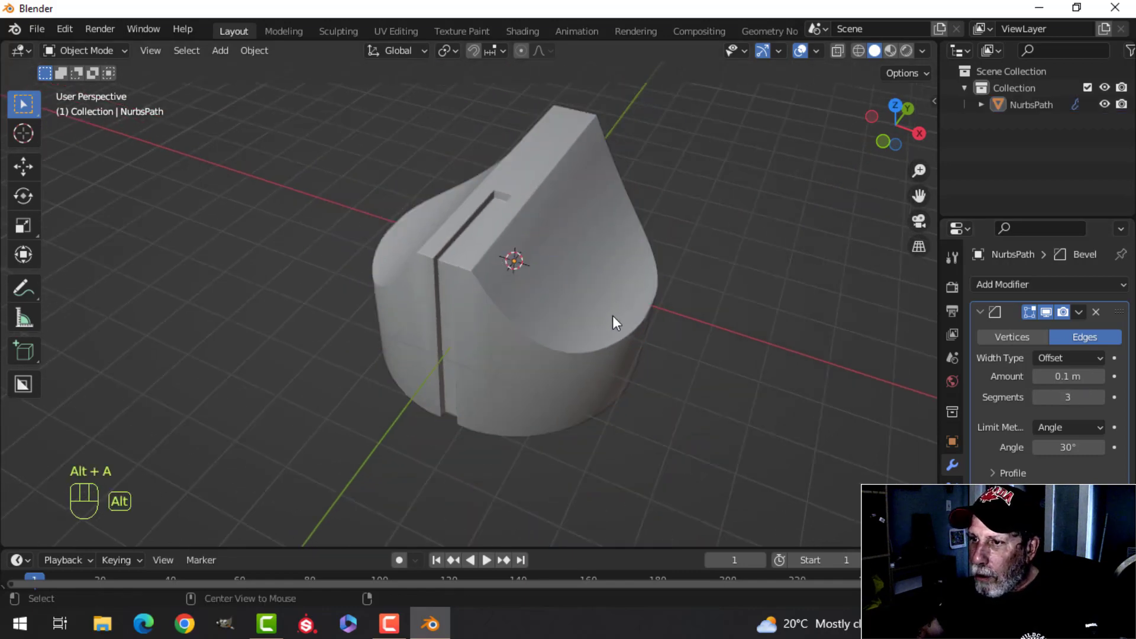
pyautogui.click(581, 274)
pyautogui.click(922, 51)
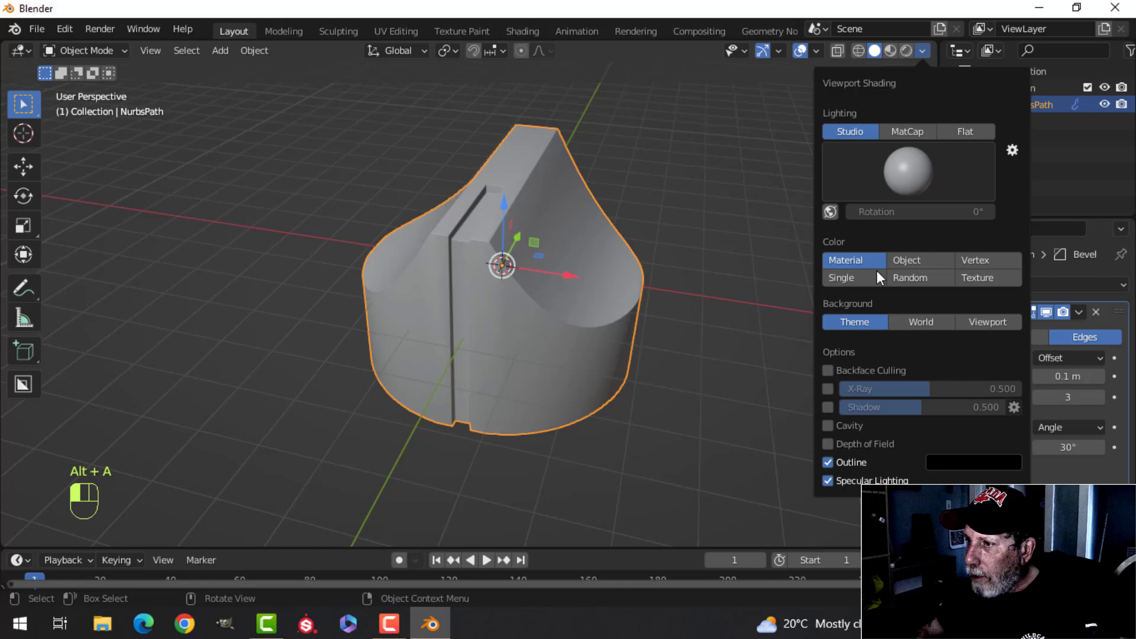
pyautogui.click(828, 426)
# Recalculate the knob's normals to face outward
pyautogui.press('Tab')
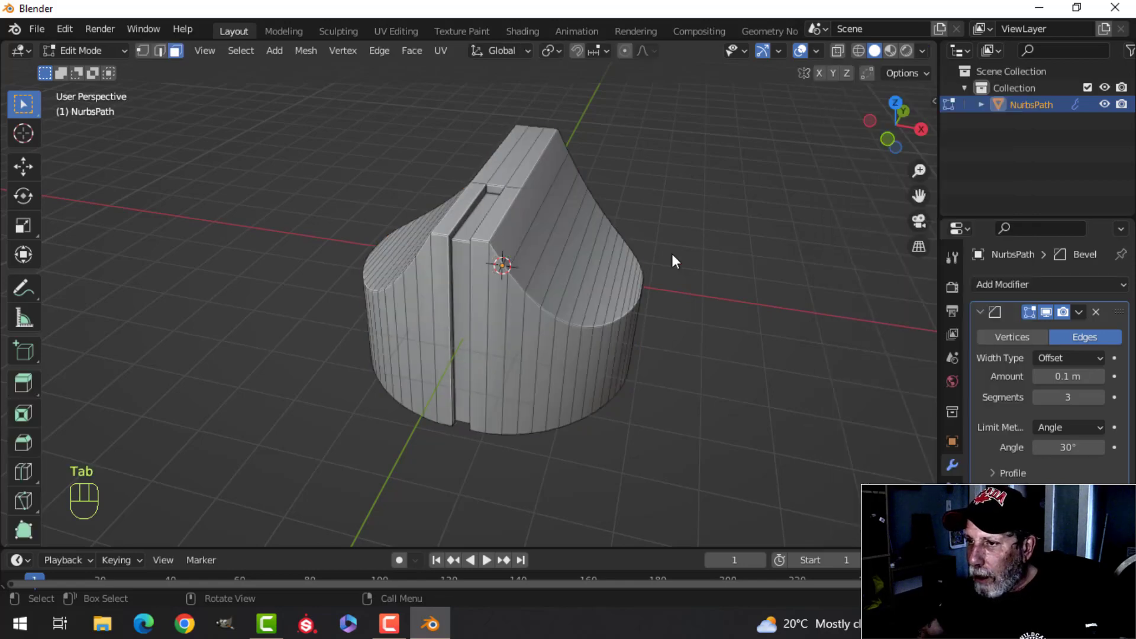
pyautogui.press('a')
pyautogui.hotkey('alt', 'n')
pyautogui.click(662, 269)
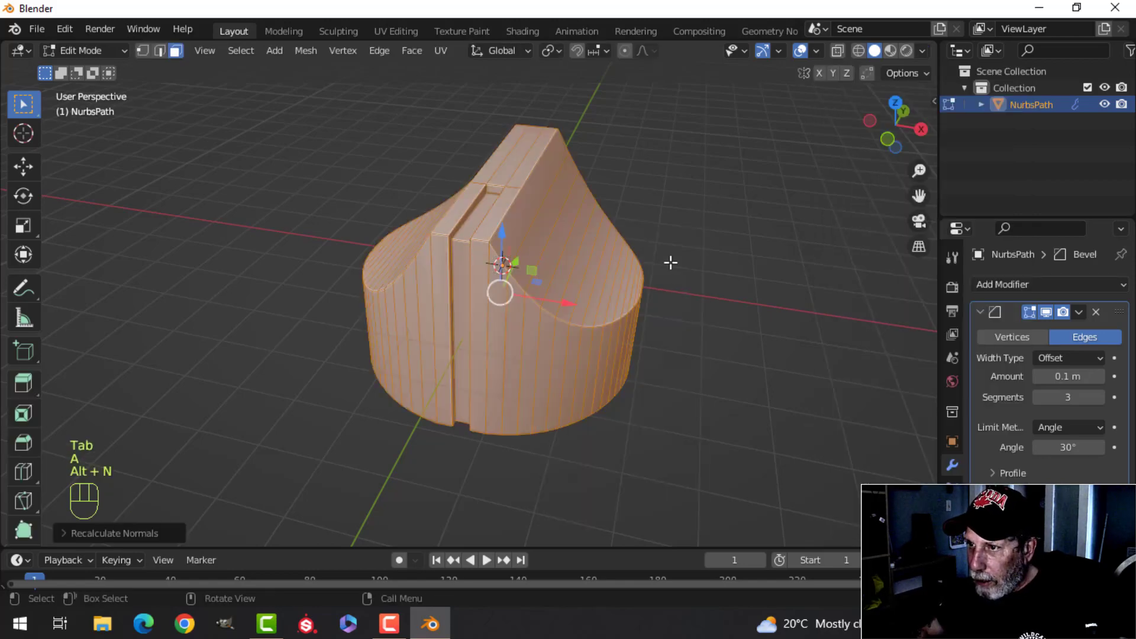
pyautogui.press('Tab')
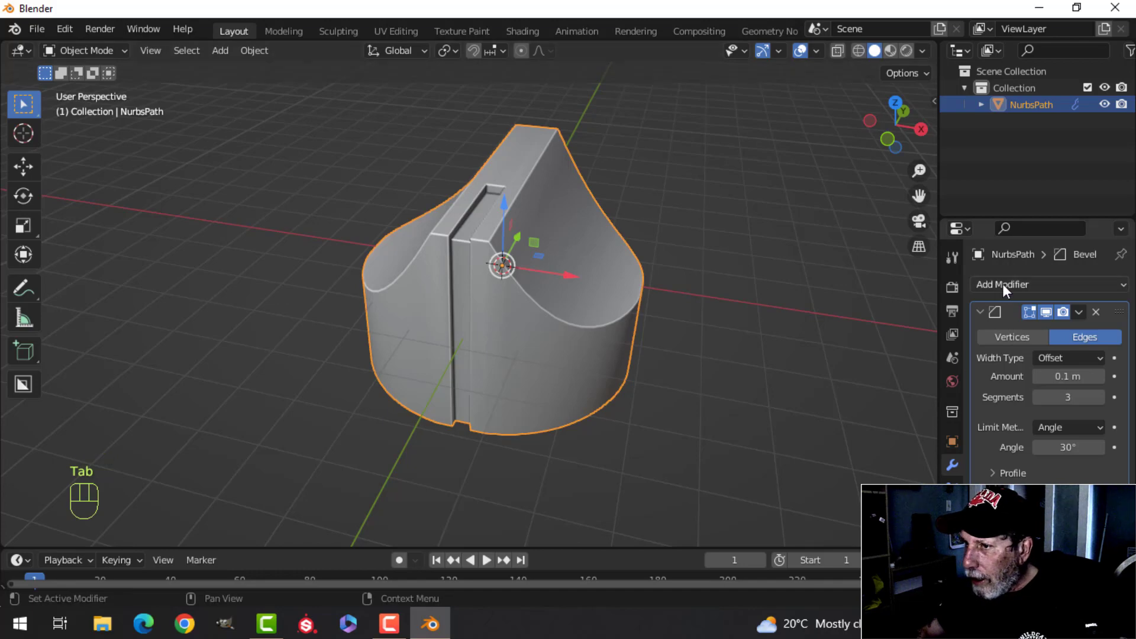
# Add a Weighted Normal modifier to the knob
pyautogui.press('alt')
pyautogui.hotkey('alt', 'a')
pyautogui.moveTo(751, 329); pyautogui.dragTo(799, 313, button='middle')
pyautogui.click(1028, 284)
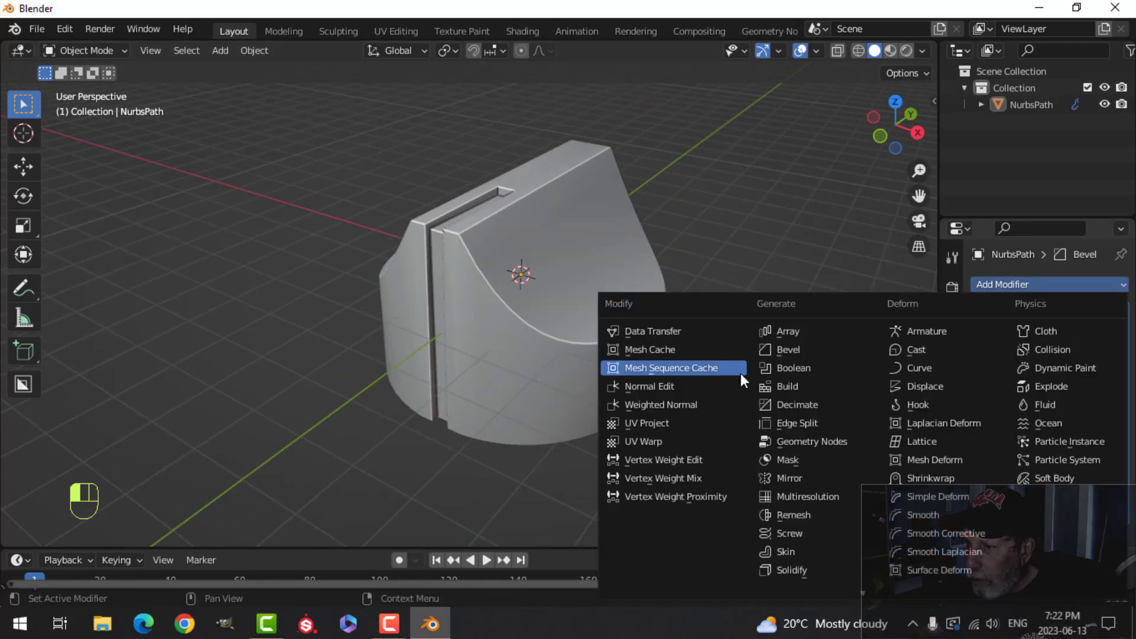
pyautogui.click(716, 406)
# Turn on Auto Smooth in the knob's mesh Normals settings
pyautogui.click(961, 557)
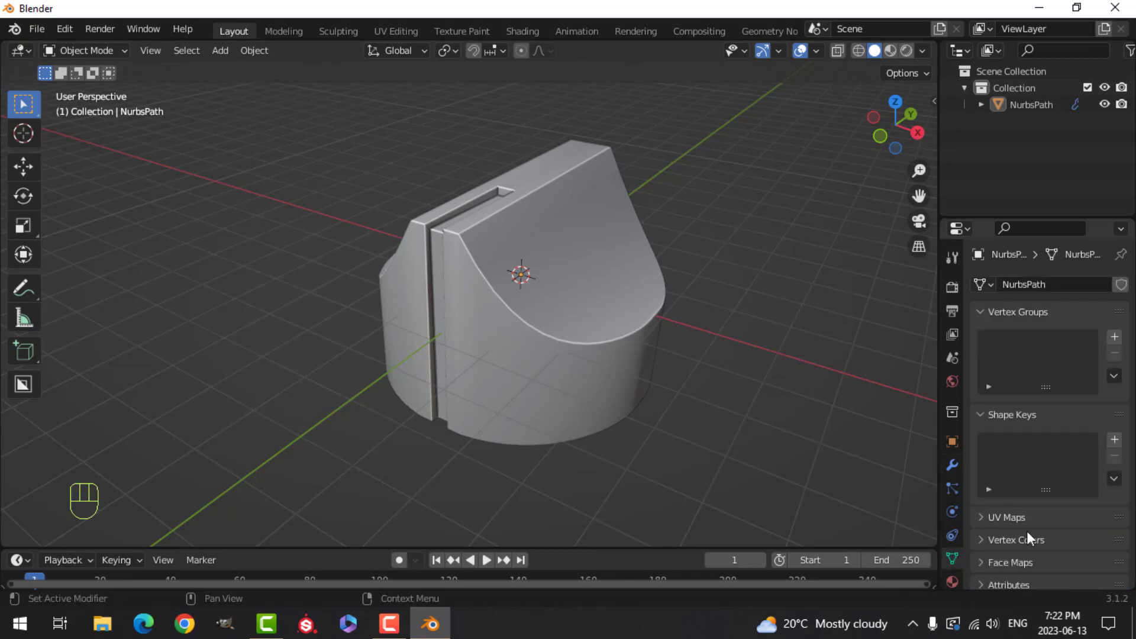
pyautogui.scroll(-4, 1029, 526)
pyautogui.click(982, 507)
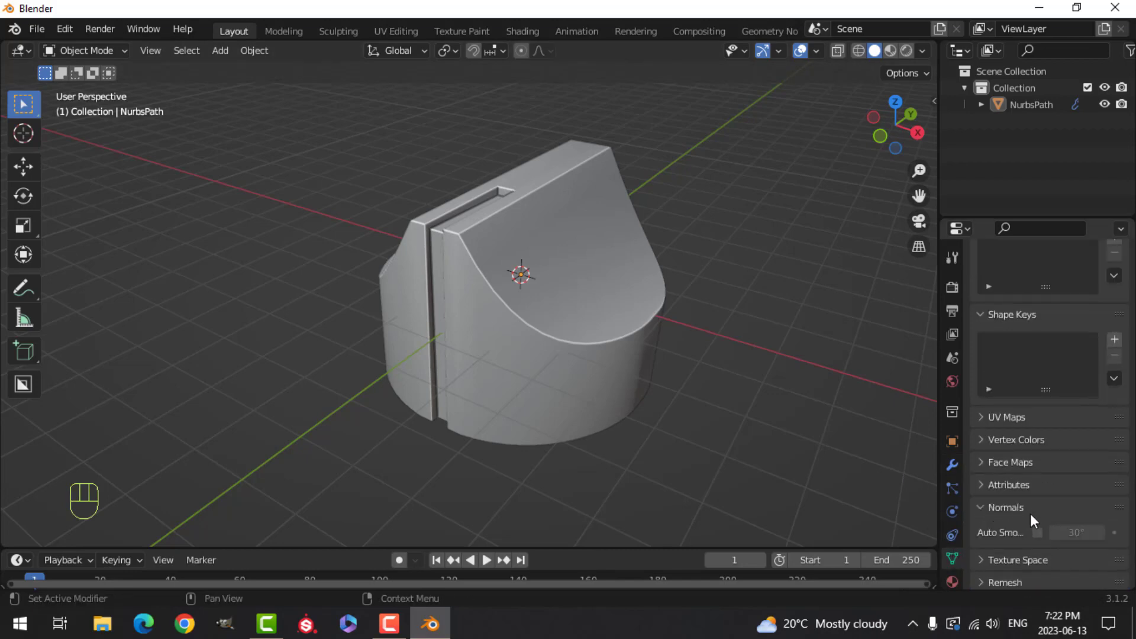
pyautogui.click(1037, 533)
pyautogui.keyDown('alt'); pyautogui.moveTo(683, 371); pyautogui.dragTo(626, 431, button='middle'); pyautogui.keyUp('alt')
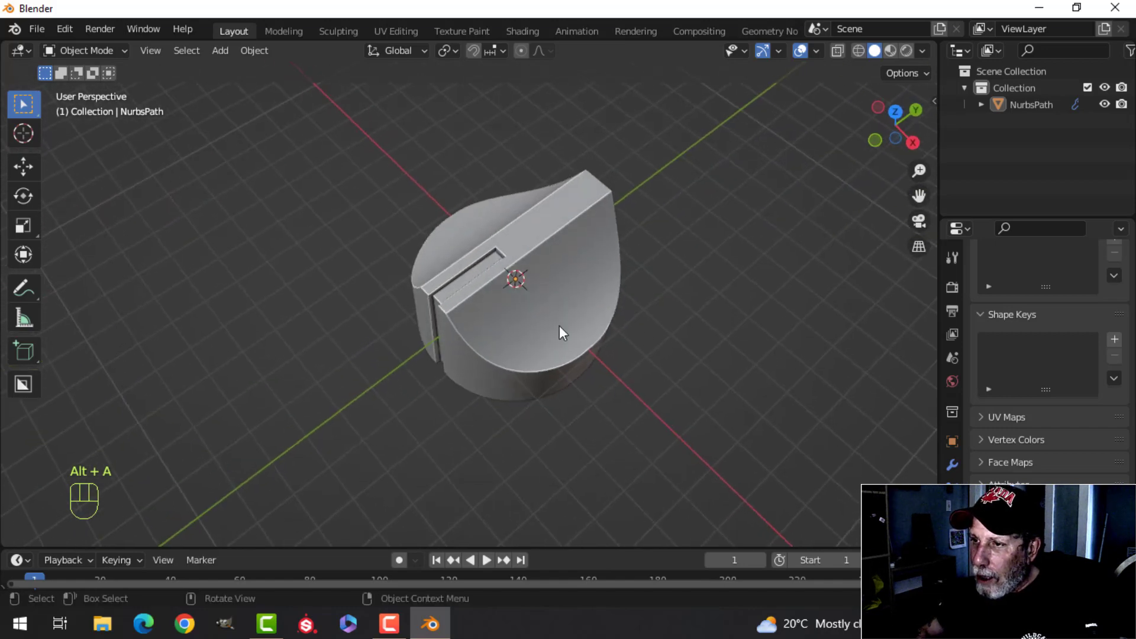
pyautogui.keyDown('alt'); pyautogui.moveTo(563, 330); pyautogui.dragTo(588, 284, button='middle'); pyautogui.keyUp('alt')
# In Edit Mode, brush-select the right half of the knob's front faces
pyautogui.press('Tab')
pyautogui.hotkey('alt', 'a')
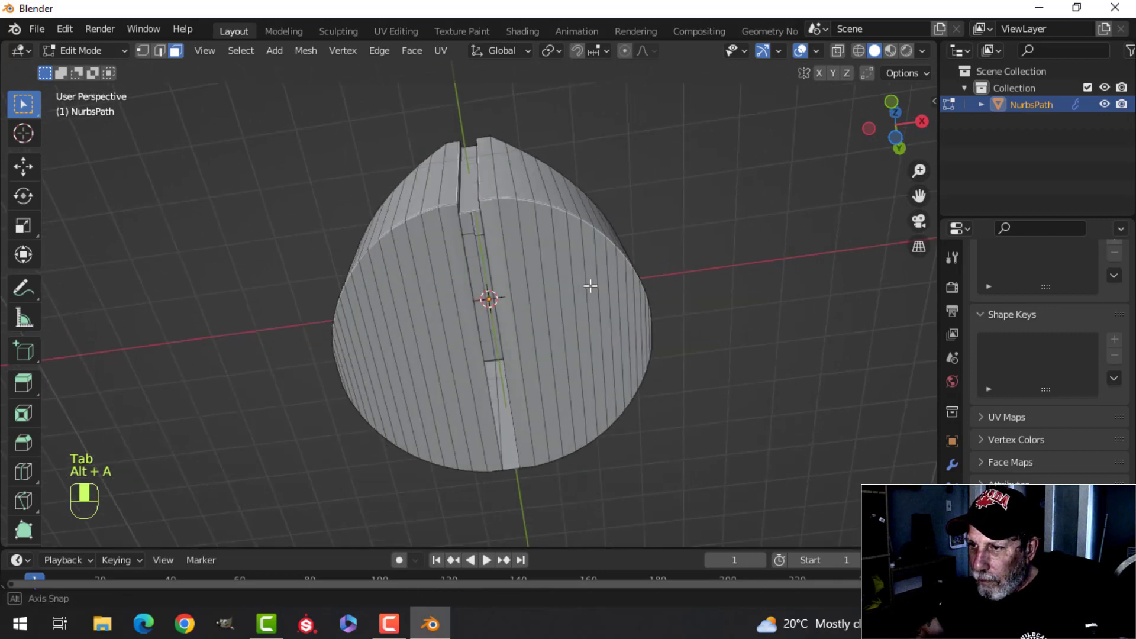
pyautogui.press('3')
pyautogui.press('c')
pyautogui.moveTo(528, 299)
pyautogui.mouseDown()
pyautogui.moveTo(533, 289)
pyautogui.moveTo(588, 292)
pyautogui.moveTo(627, 325)
pyautogui.mouseUp()
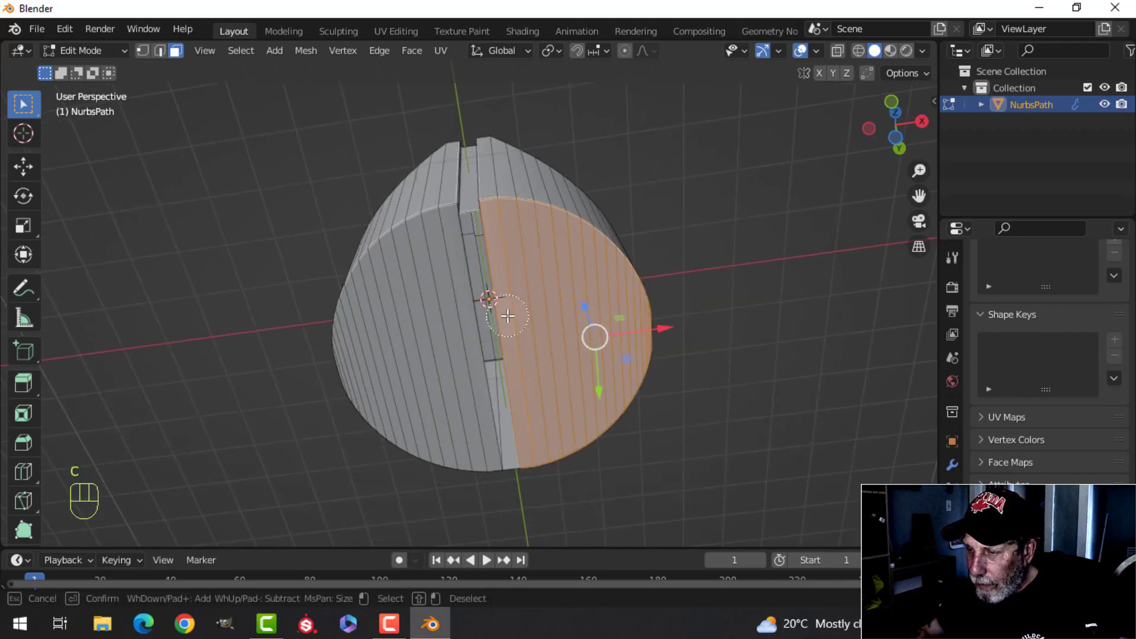
pyautogui.press('KP_1')
pyautogui.press('Escape')
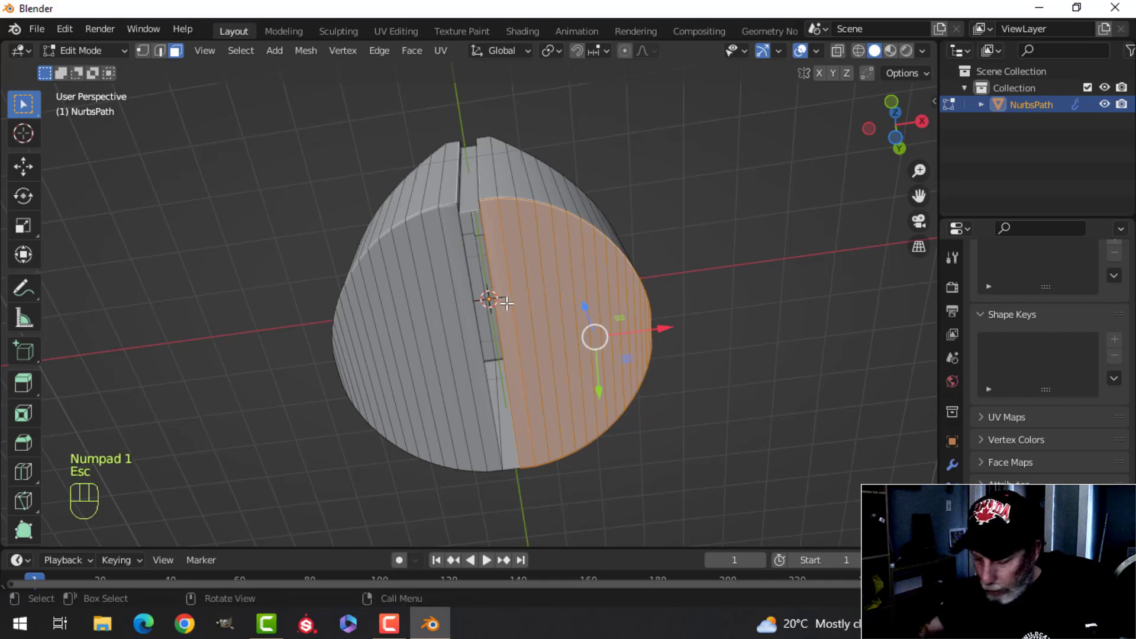
pyautogui.press('KP_1')
# In wireframe front view, box-select and delete the geometry along the bottom edge
pyautogui.press('z')
pyautogui.click(372, 304)
pyautogui.hotkey('alt', 'a')
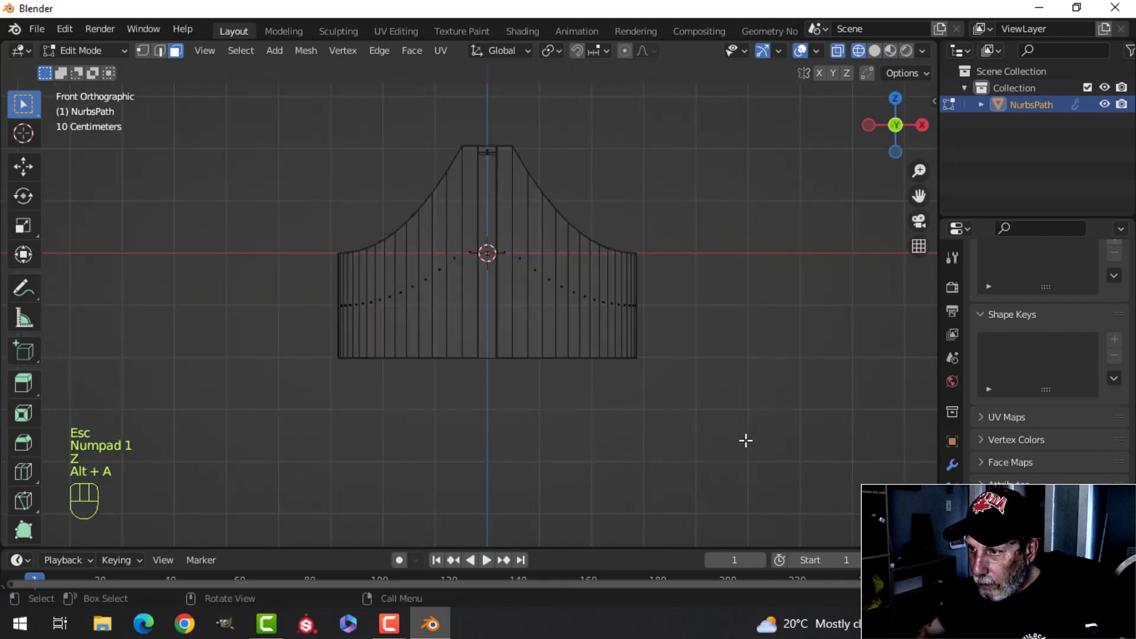
pyautogui.press('b')
pyautogui.moveTo(746, 440); pyautogui.dragTo(304, 351)
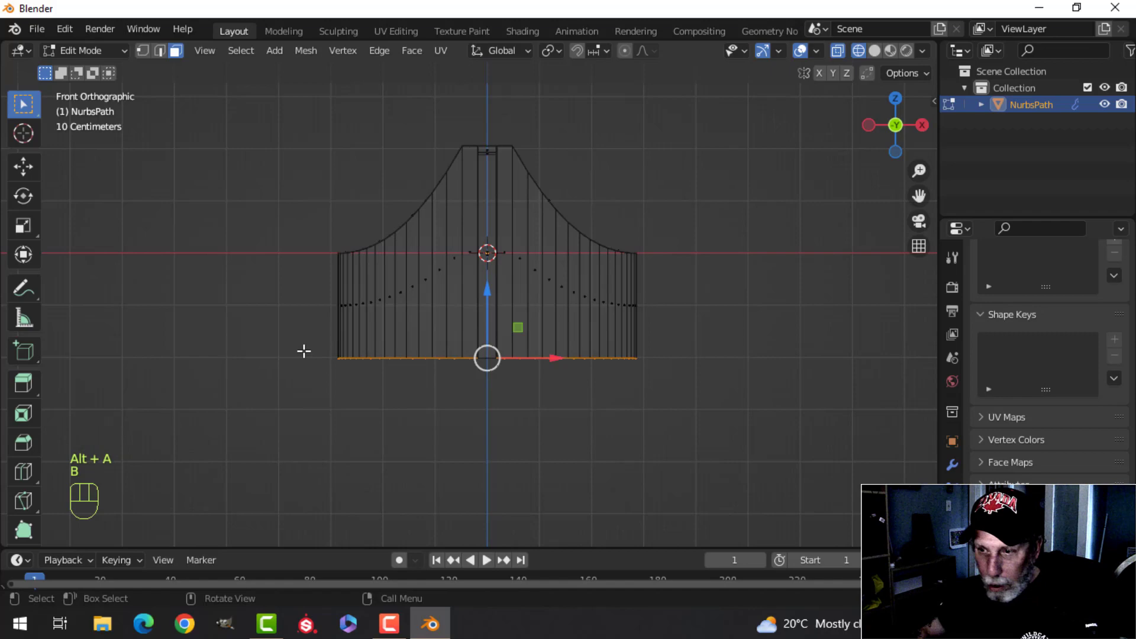
pyautogui.press('x')
pyautogui.click(304, 350)
# Select the open bottom rim loop and fill it with a single face
pyautogui.press('z')
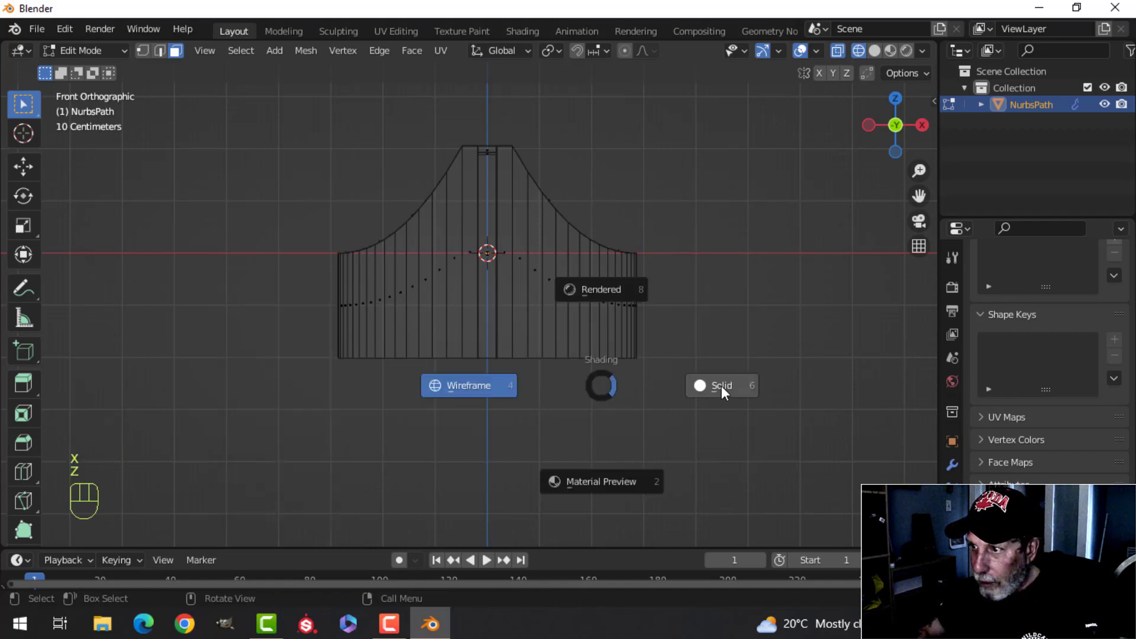
pyautogui.click(722, 385)
pyautogui.moveTo(661, 391)
pyautogui.mouseDown(button='middle')
pyautogui.moveTo(520, 400)
pyautogui.moveTo(548, 360)
pyautogui.moveTo(512, 286)
pyautogui.mouseUp(button='middle')
pyautogui.scroll(3, 548, 359)
pyautogui.press('2')
pyautogui.keyDown('alt'); pyautogui.keyDown('shift'); pyautogui.click(530, 247); pyautogui.keyUp('shift'); pyautogui.keyUp('alt')
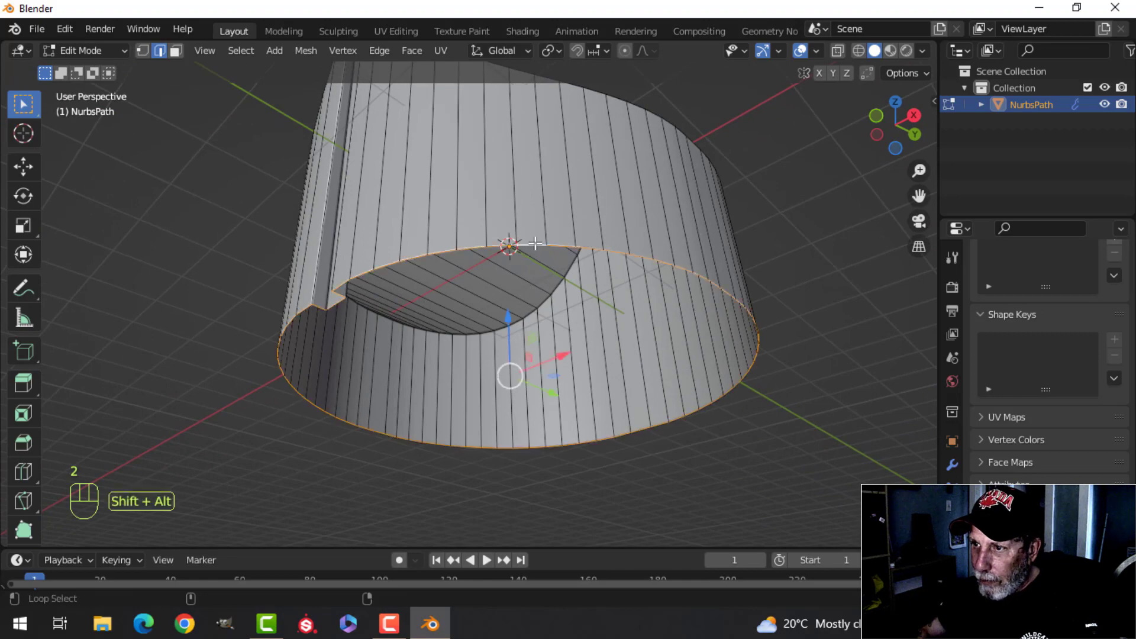
pyautogui.moveTo(531, 247); pyautogui.dragTo(497, 336, button='middle')
pyautogui.press('f')
# Snap the 3D cursor to the selected base faces and return to Object Mode
pyautogui.hotkey('alt', 'a')
pyautogui.press('Tab')
pyautogui.press('Tab')
pyautogui.press('3')
pyautogui.scroll(3, 507, 345)
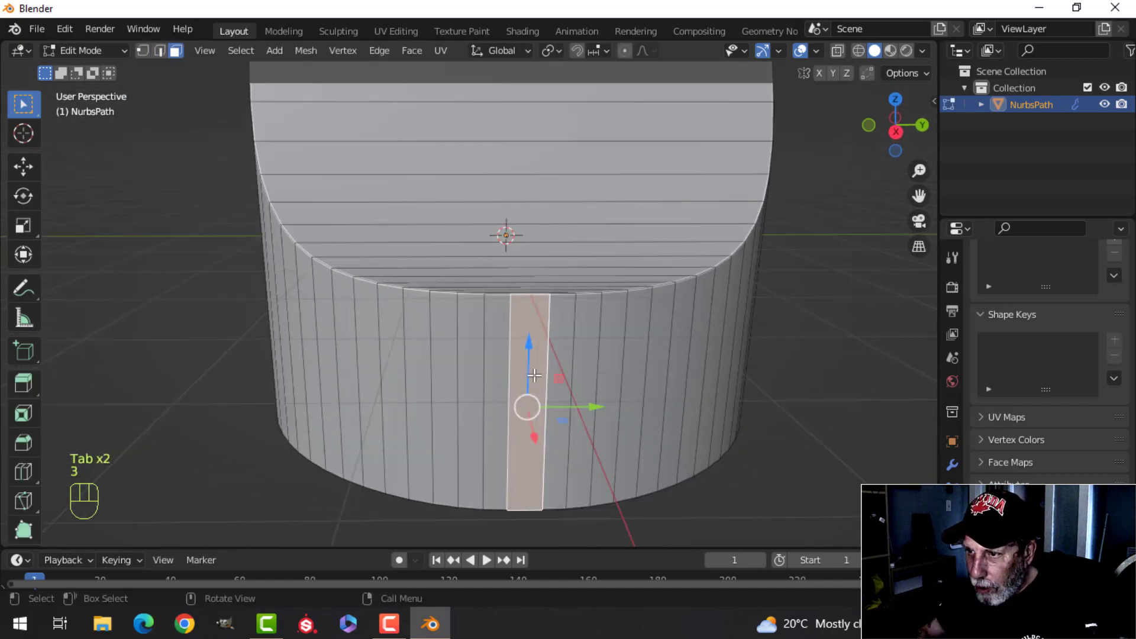
pyautogui.scroll(-4, 456, 353)
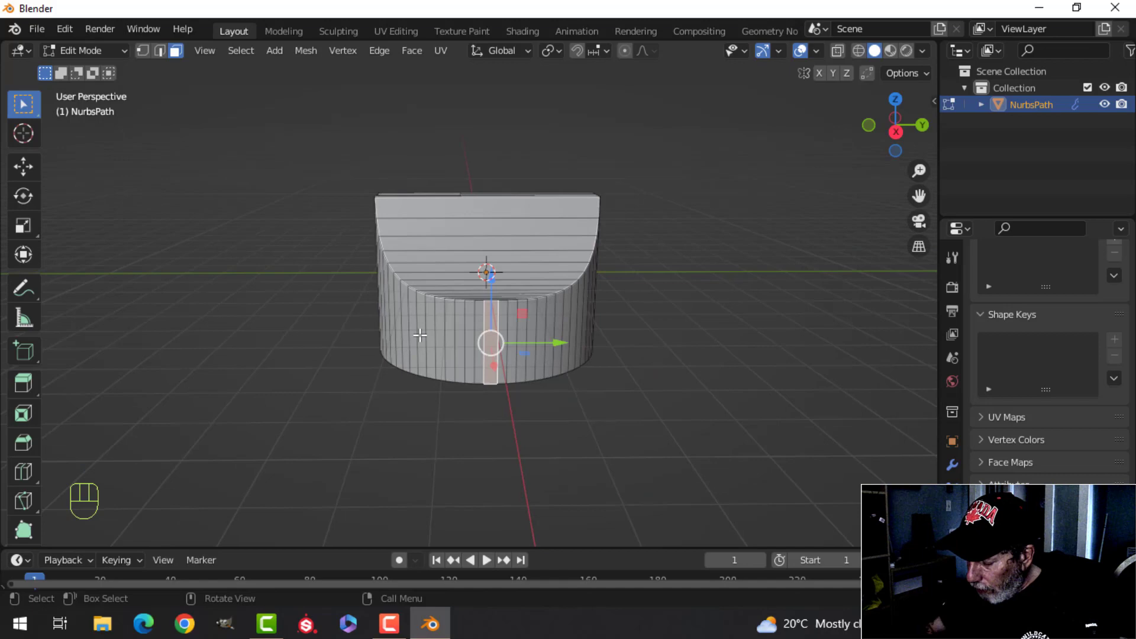
pyautogui.press('ctrl+KP_3')
pyautogui.scroll(2, 467, 300)
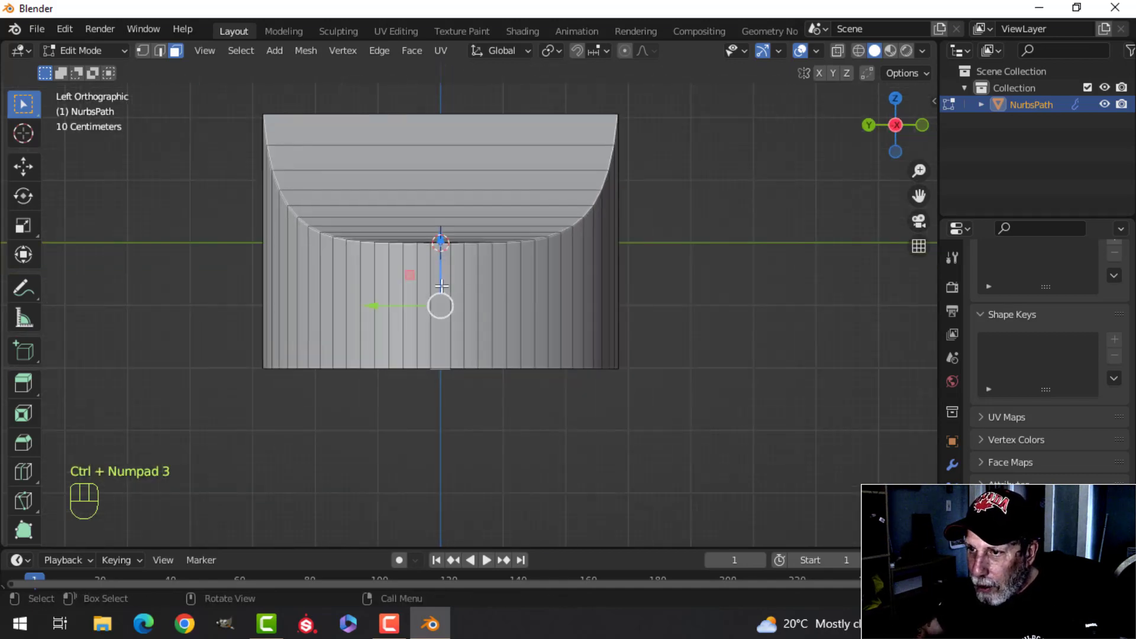
pyautogui.moveTo(660, 307); pyautogui.dragTo(560, 204, button='middle')
pyautogui.hotkey('shift', 's')
pyautogui.click(617, 438)
pyautogui.press('Tab')
pyautogui.hotkey('alt', 'a')
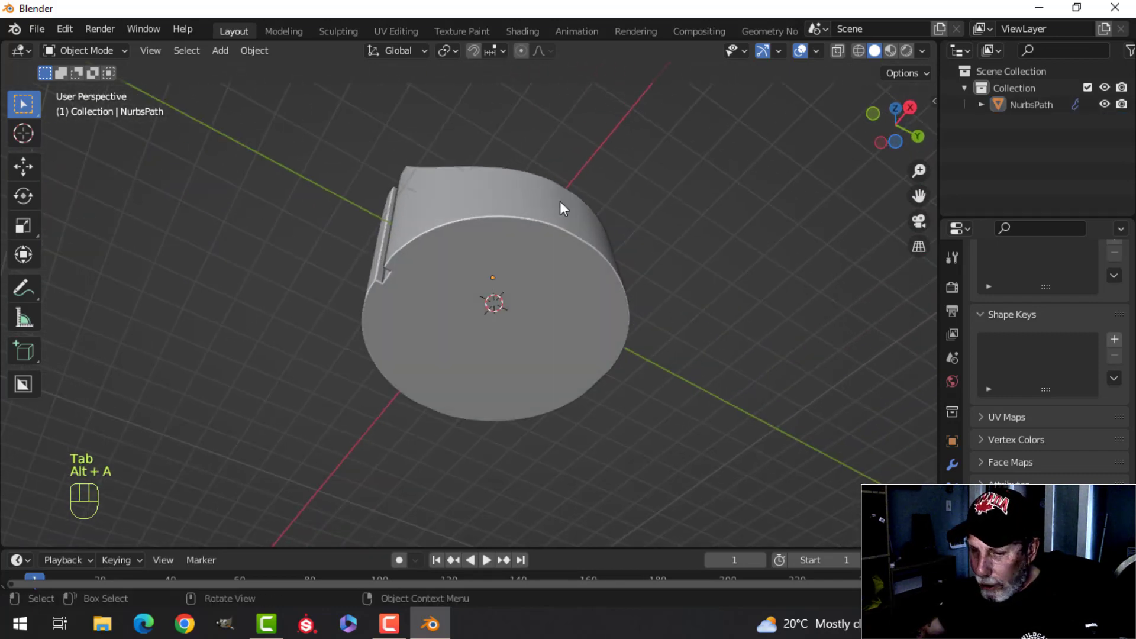
# Add a cylinder and move it straight down below the knob
pyautogui.hotkey('shift', 'a')
pyautogui.moveTo(662, 244)
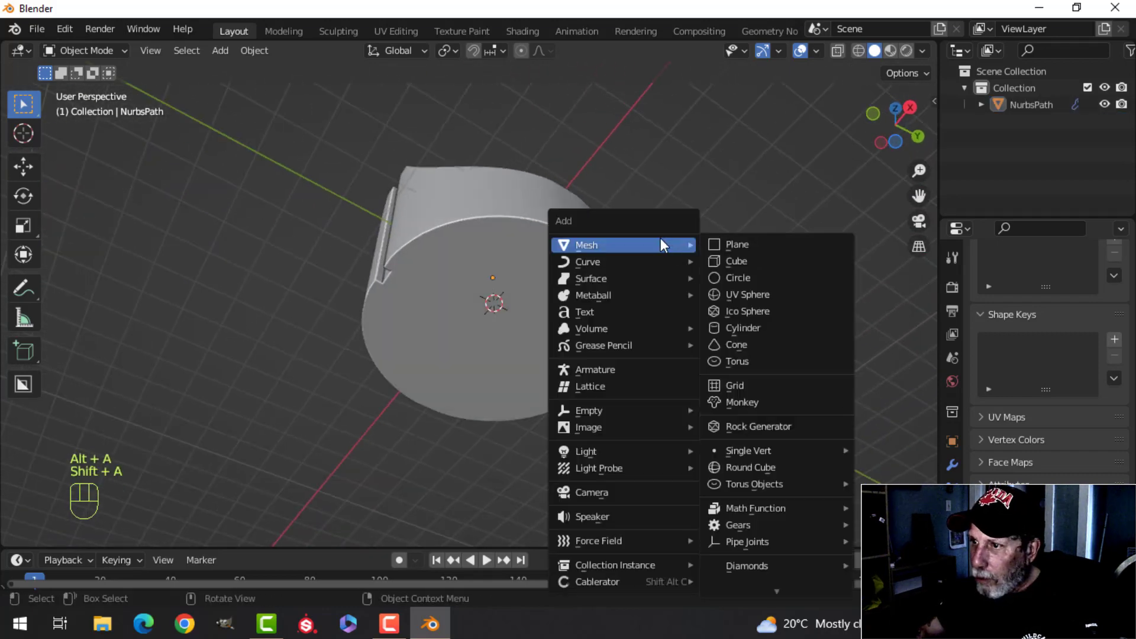
pyautogui.click(742, 327)
pyautogui.moveTo(510, 379); pyautogui.dragTo(525, 251, button='middle')
pyautogui.press('g')
pyautogui.press('z')
pyautogui.click(497, 248)
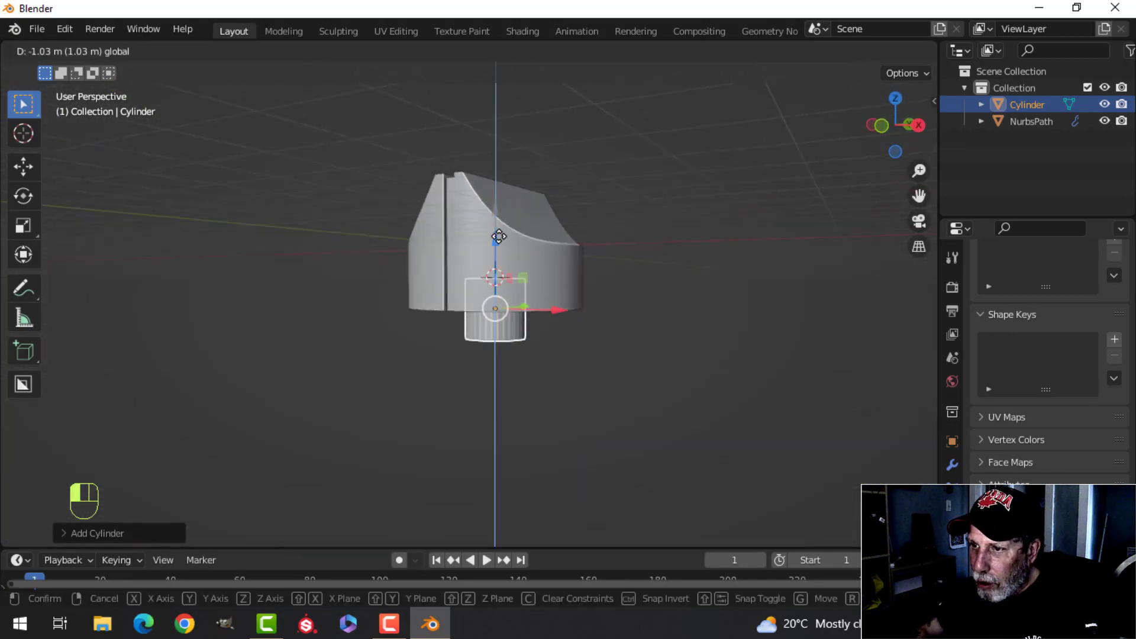
pyautogui.moveTo(521, 332); pyautogui.dragTo(608, 350, button='middle')
# Scale the cylinder's whole mesh to about 1.76 times its size in Edit Mode
pyautogui.press('Tab')
pyautogui.press('a')
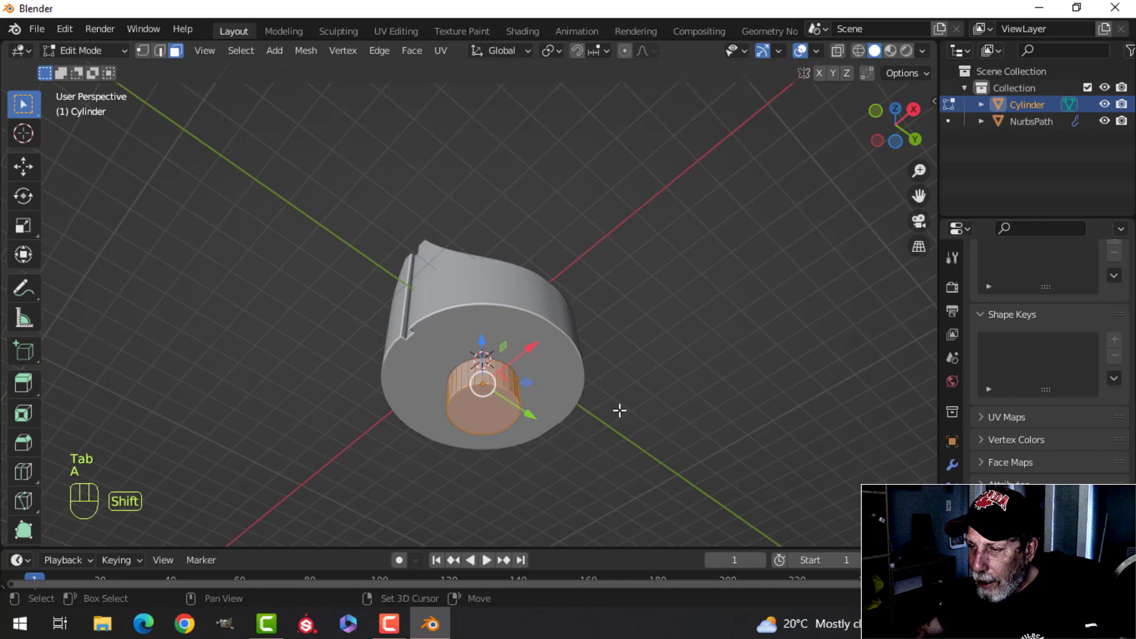
pyautogui.moveTo(619, 410); pyautogui.dragTo(588, 355, button='middle')
pyautogui.press('s')
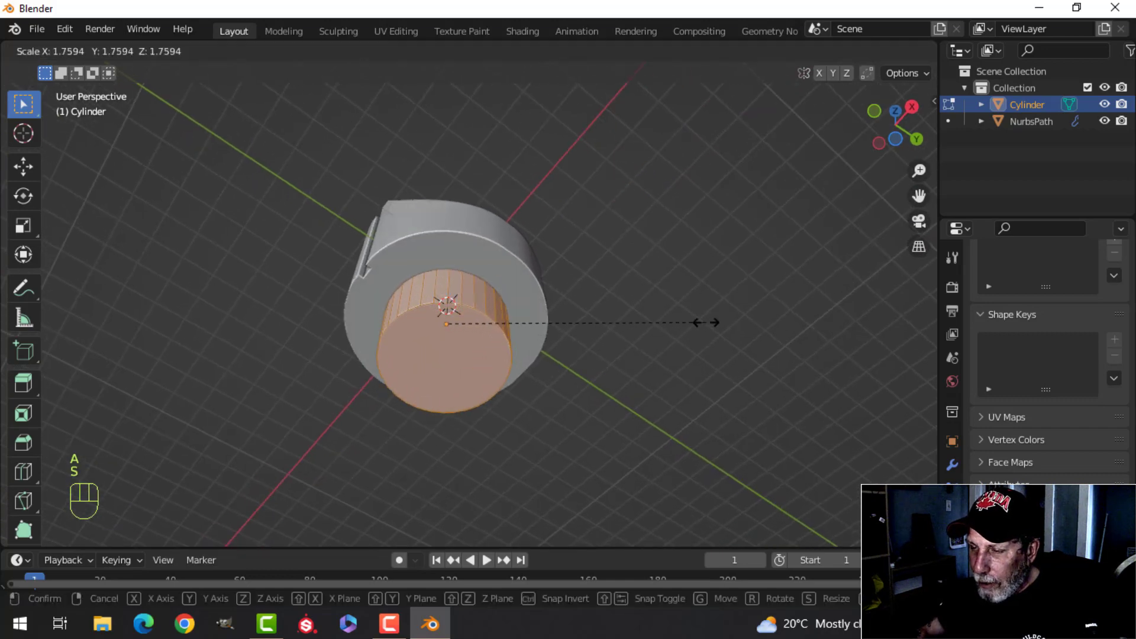
pyautogui.click(706, 322)
pyautogui.moveTo(482, 311)
pyautogui.mouseDown(button='middle')
pyautogui.moveTo(451, 380)
pyautogui.moveTo(443, 363)
pyautogui.moveTo(486, 323)
pyautogui.mouseUp(button='middle')
pyautogui.press('Tab')
# Add a Boolean modifier on the knob targeting Cylinder, move it above Bevel, and apply it
pyautogui.click(536, 301)
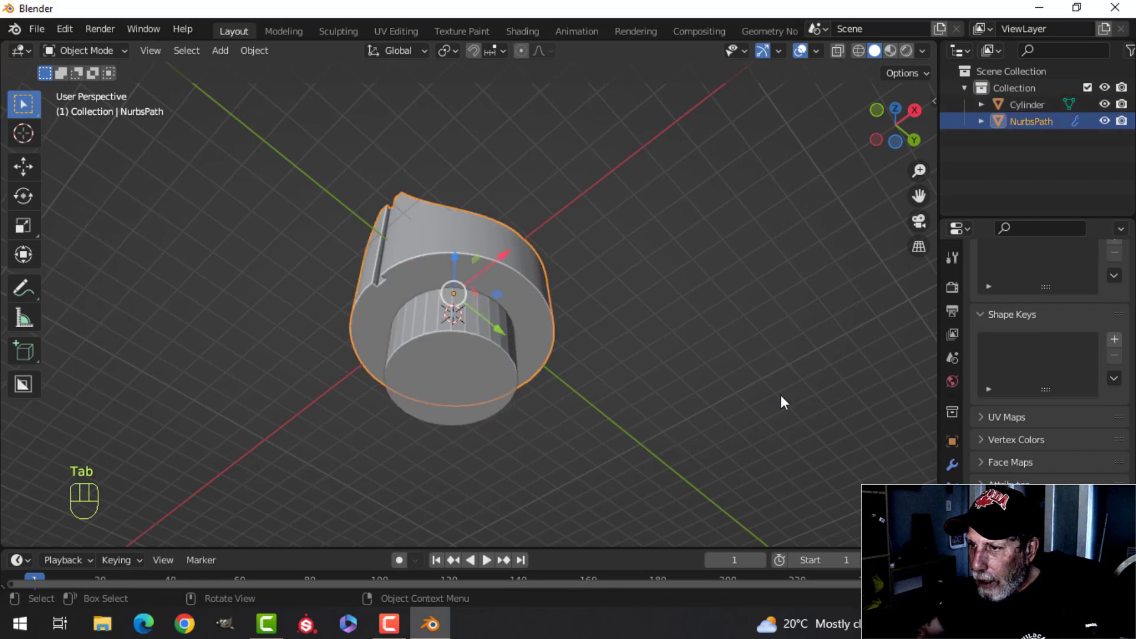
pyautogui.click(950, 466)
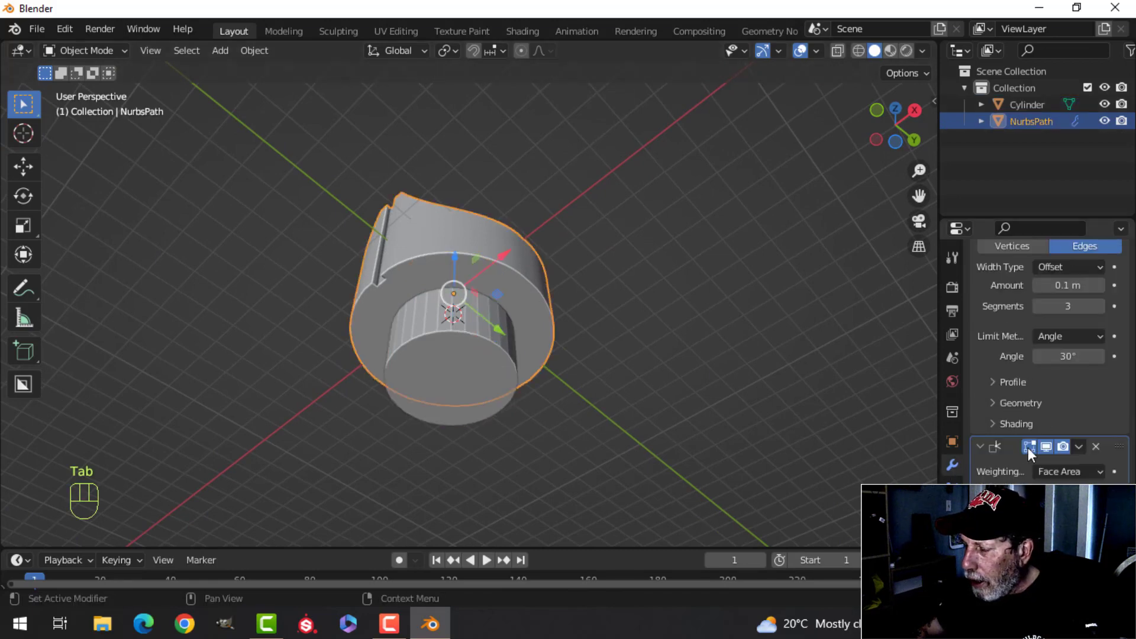
pyautogui.scroll(3, 988, 431)
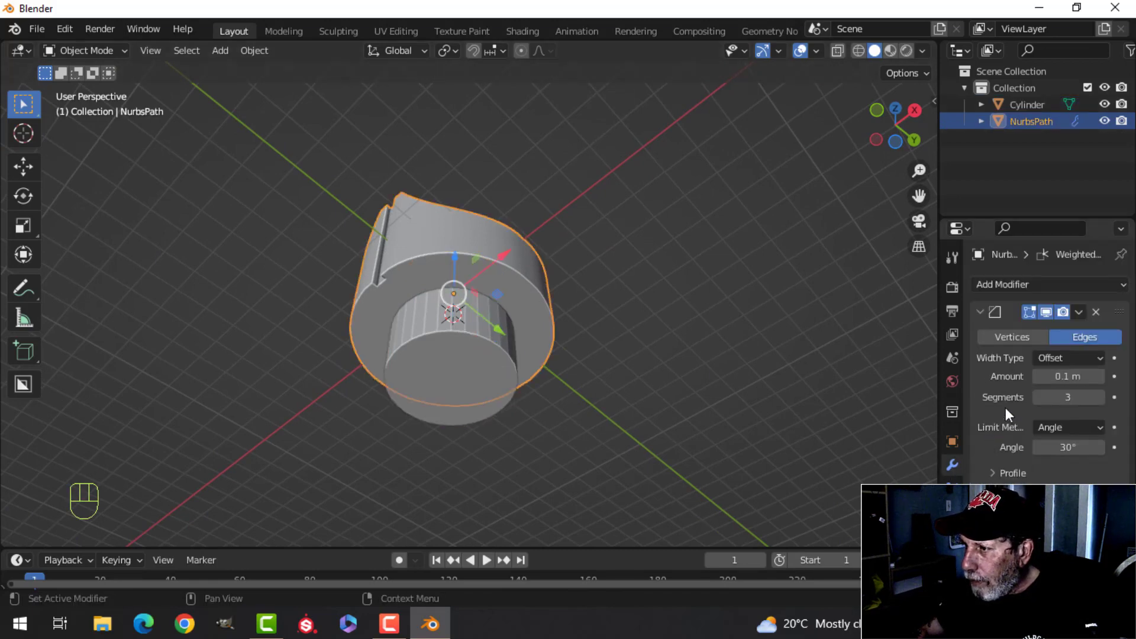
pyautogui.click(985, 311)
pyautogui.click(976, 285)
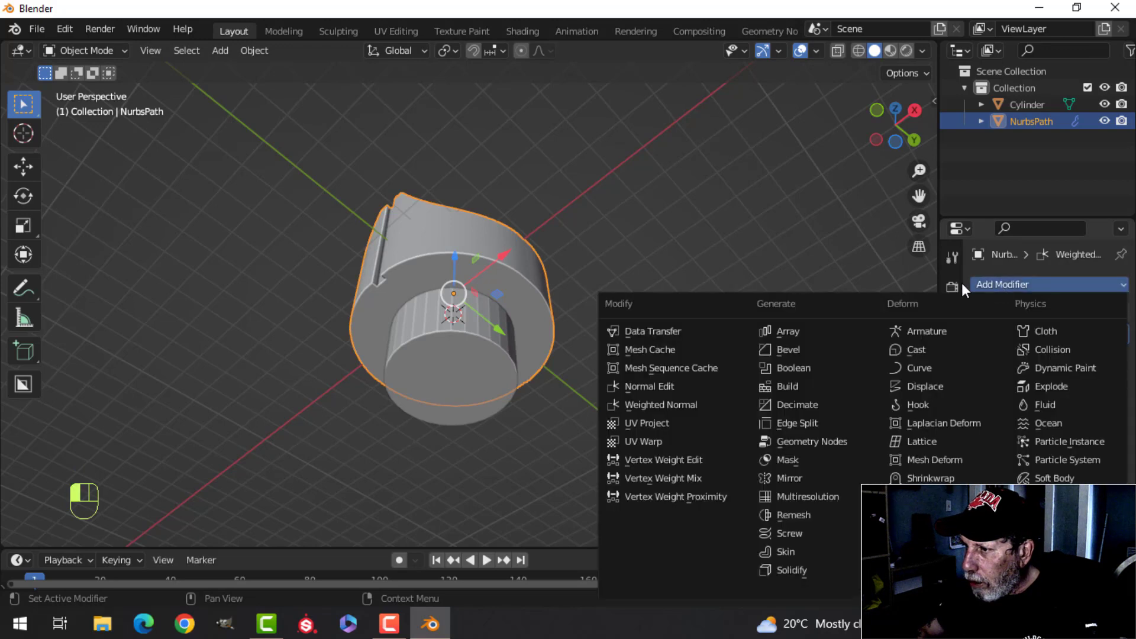
pyautogui.click(804, 367)
pyautogui.moveTo(1119, 357); pyautogui.dragTo(1118, 309)
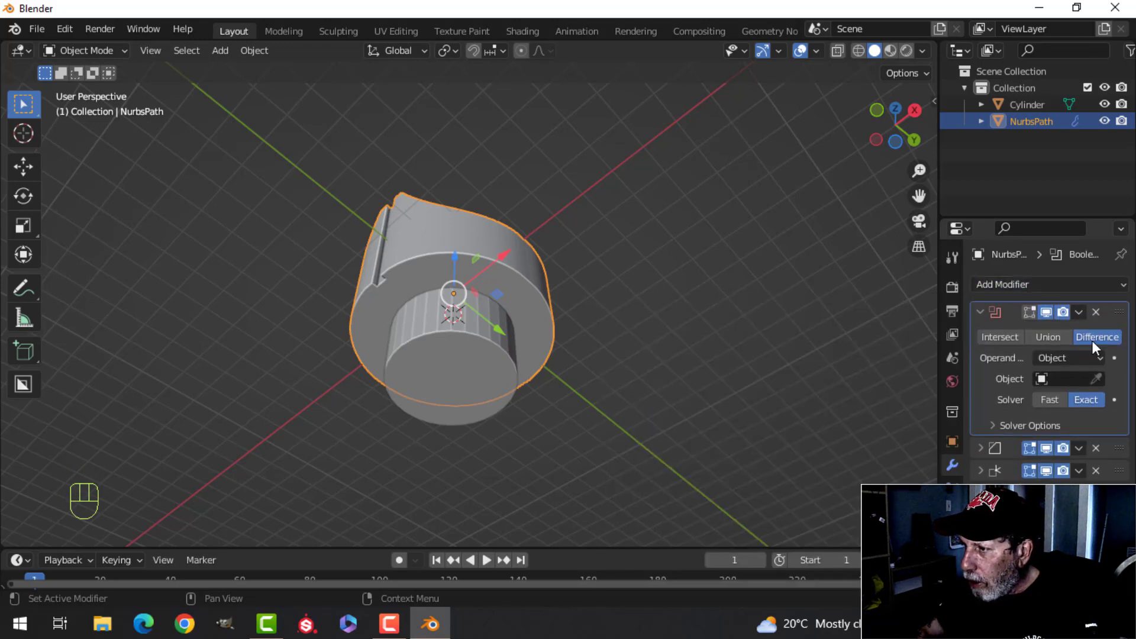
pyautogui.click(1095, 379)
pyautogui.click(503, 349)
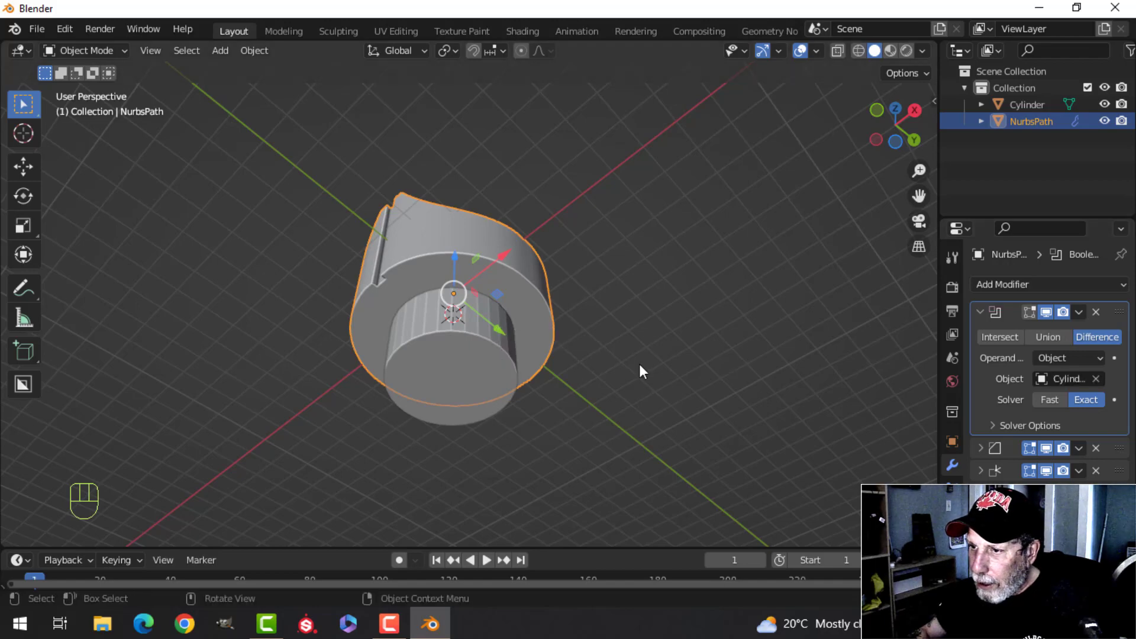
pyautogui.click(1079, 312)
pyautogui.click(1042, 328)
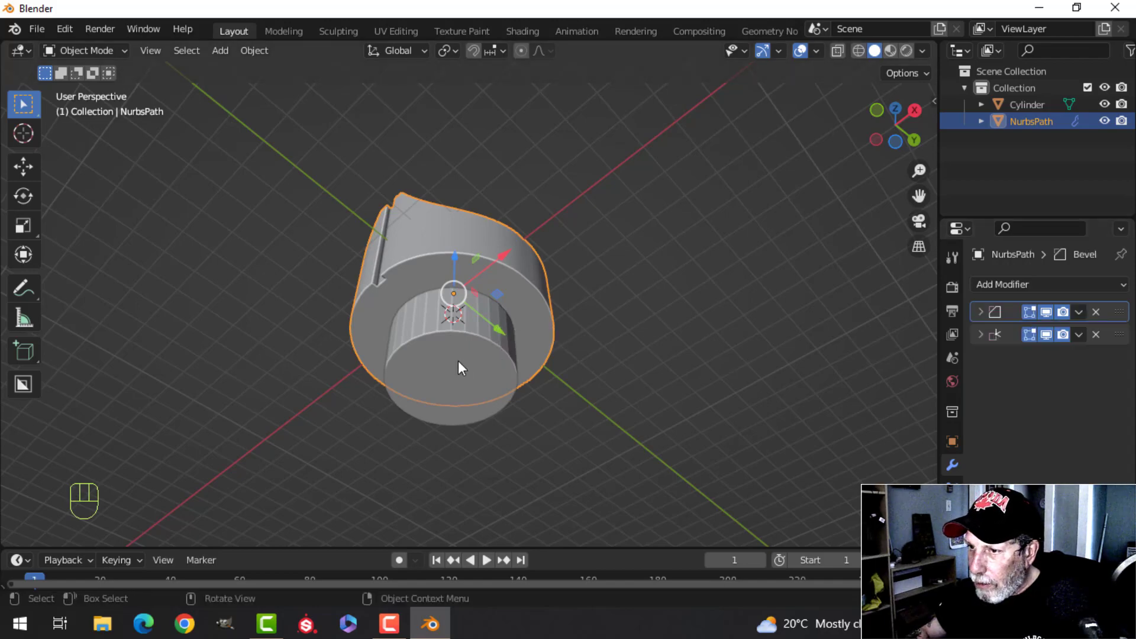
# Delete the Cylinder cutter object
pyautogui.click(458, 361)
pyautogui.press('x')
pyautogui.click(458, 360)
# Lower the chosen underside faces about 0.94 m, then delete those faces
pyautogui.click(515, 273)
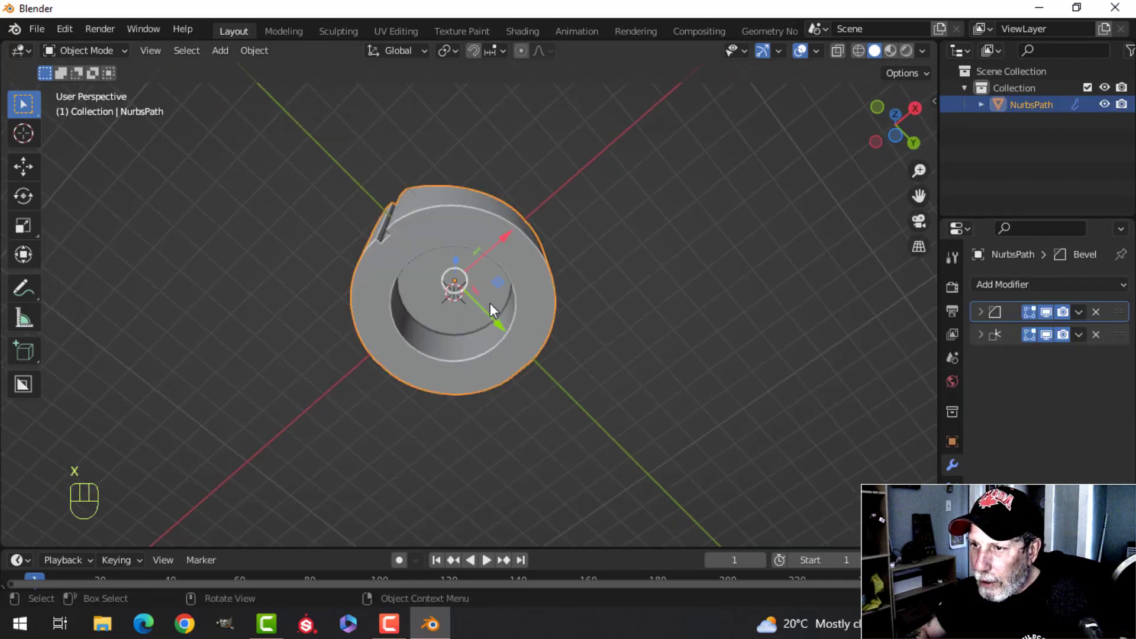
pyautogui.press('Tab')
pyautogui.press('3')
pyautogui.moveTo(489, 302); pyautogui.dragTo(467, 296, button='middle')
pyautogui.moveTo(465, 260); pyautogui.dragTo(467, 274)
pyautogui.press('x')
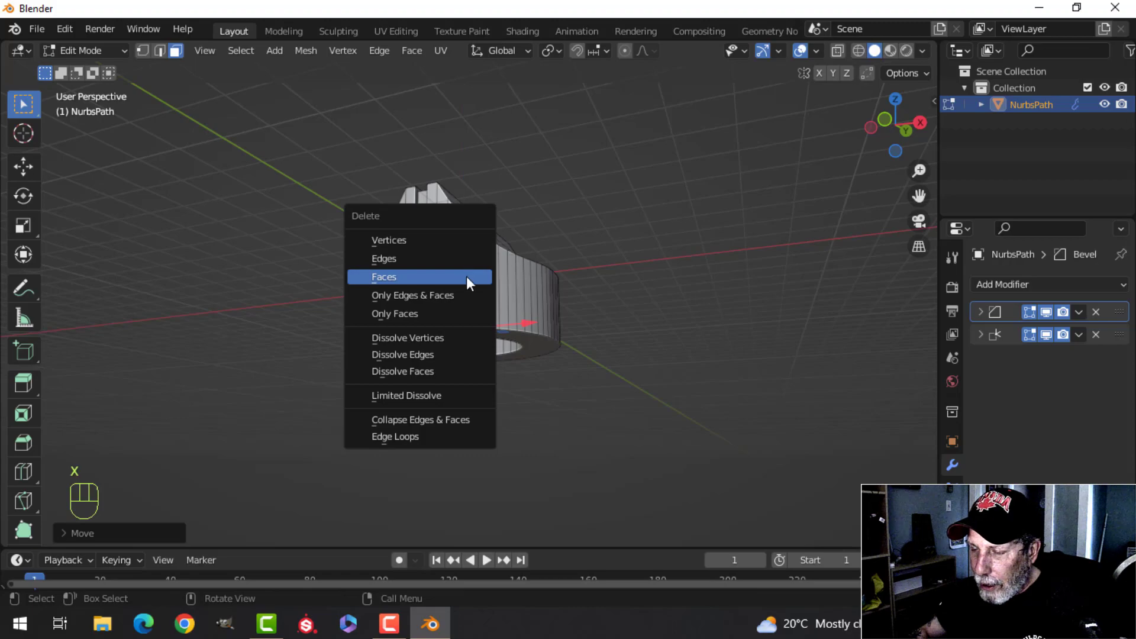
pyautogui.click(466, 275)
# Return to Object Mode and reselect the knob, viewed from above
pyautogui.moveTo(466, 275); pyautogui.dragTo(520, 274, button='middle')
pyautogui.scroll(3, 516, 309)
pyautogui.press('Tab')
pyautogui.hotkey('alt', 'a')
pyautogui.moveTo(599, 294); pyautogui.dragTo(521, 340, button='middle')
pyautogui.scroll(-2, 548, 317)
pyautogui.click(544, 319)
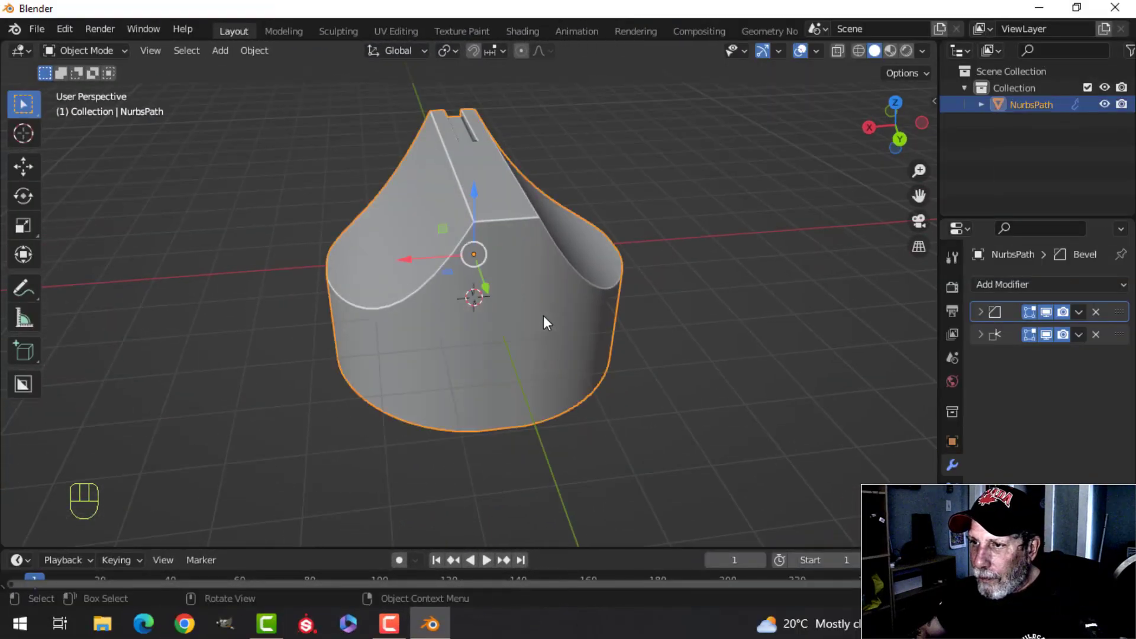
# Loop-cut the knob's lower base, scale the loop to zero on Z, and nudge its height
pyautogui.press('Tab')
pyautogui.hotkey('alt', 'a')
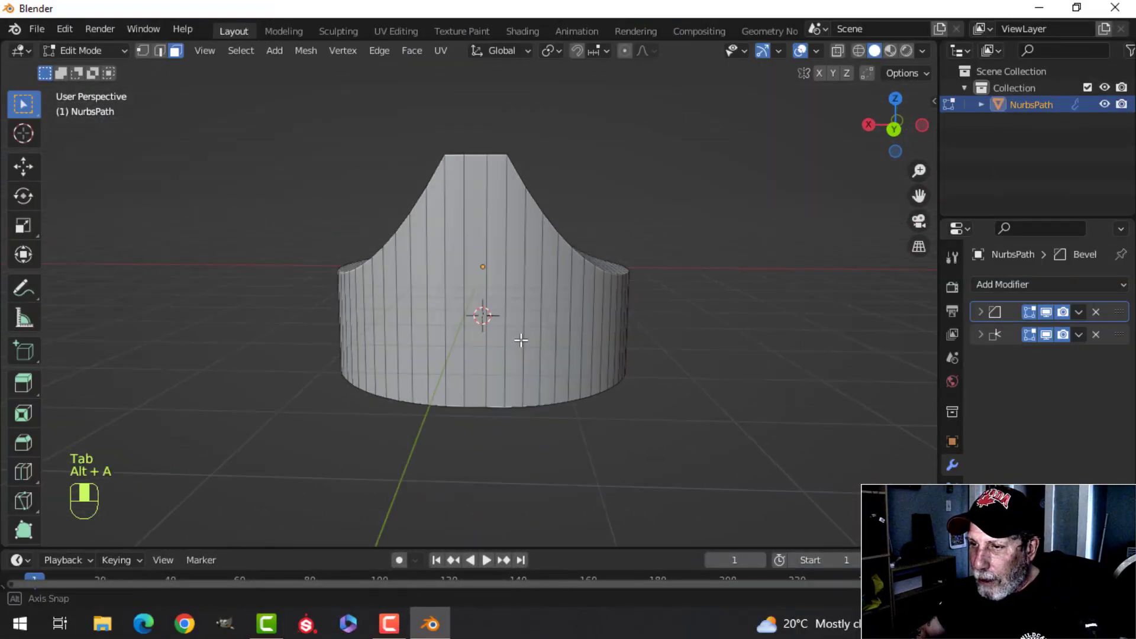
pyautogui.hotkey('ctrl', 'r')
pyautogui.click(482, 320)
pyautogui.click(489, 330)
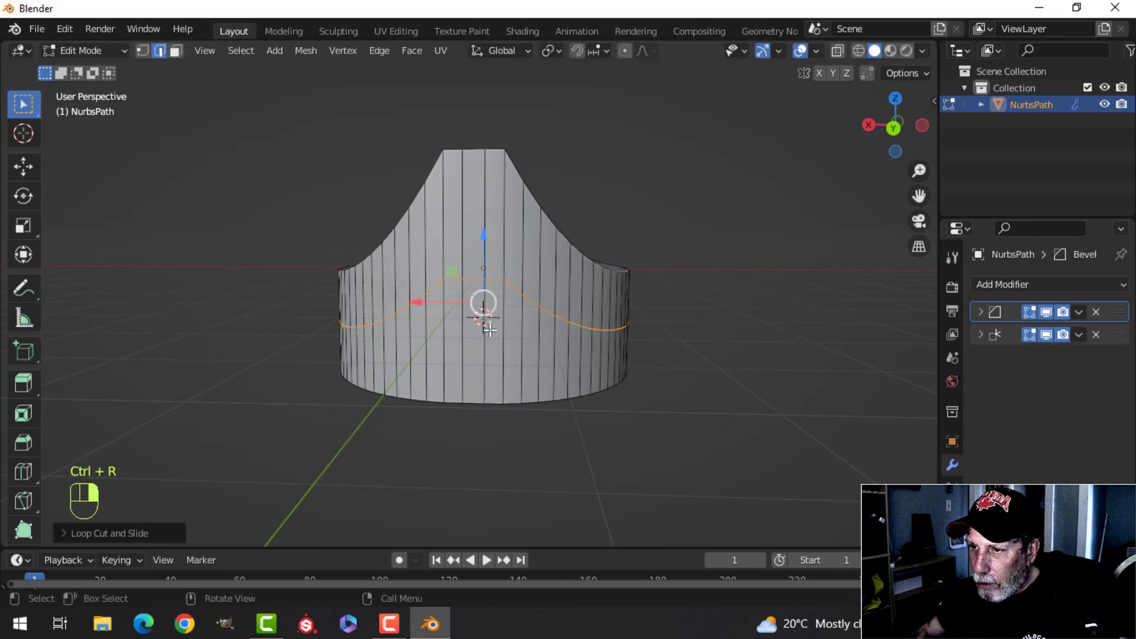
pyautogui.press('s')
pyautogui.press('z')
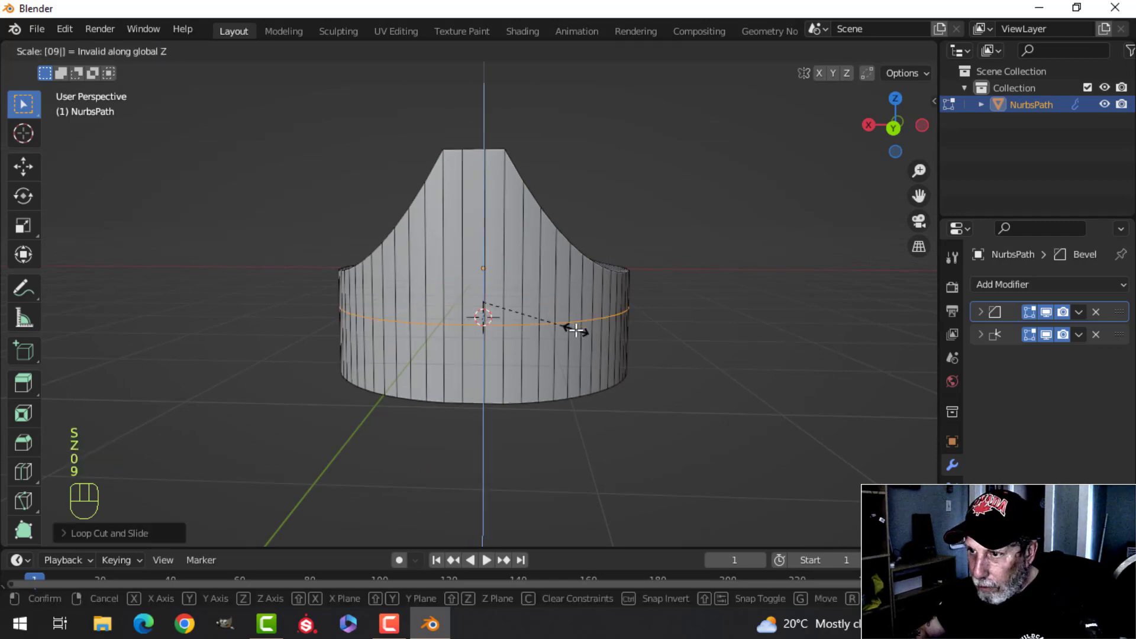
pyautogui.click(575, 330)
pyautogui.moveTo(492, 245); pyautogui.dragTo(498, 261)
pyautogui.scroll(3, 502, 306)
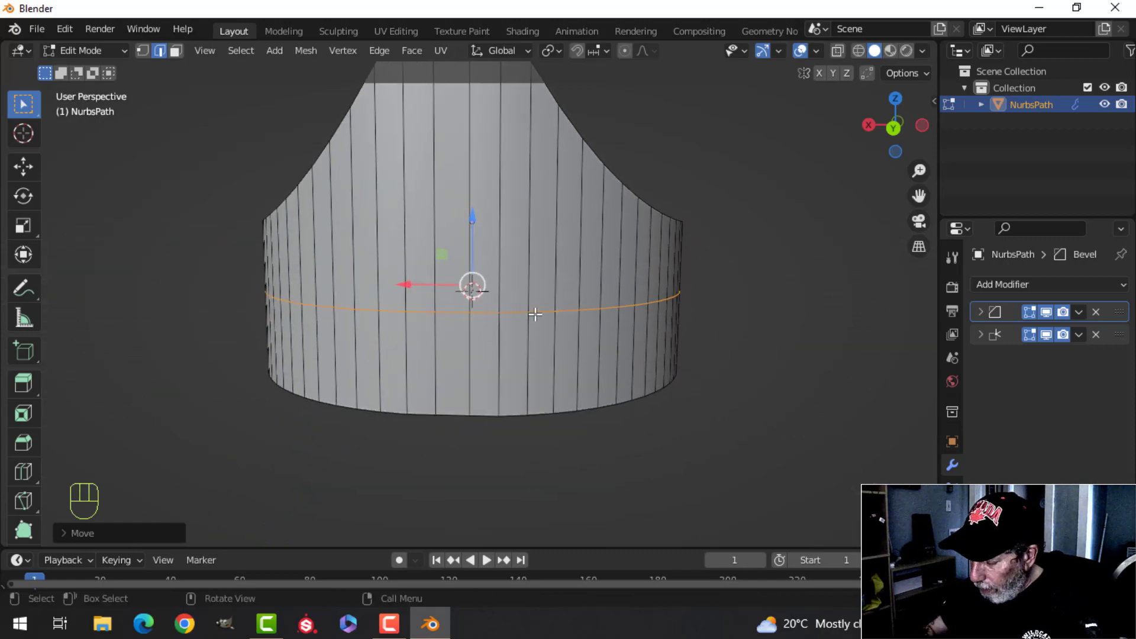
# In Back Orthographic view, bevel the loop into a 2-segment band about 0.43 m wide
pyautogui.press('ctrl+KP_1')
pyautogui.scroll(1, 532, 311)
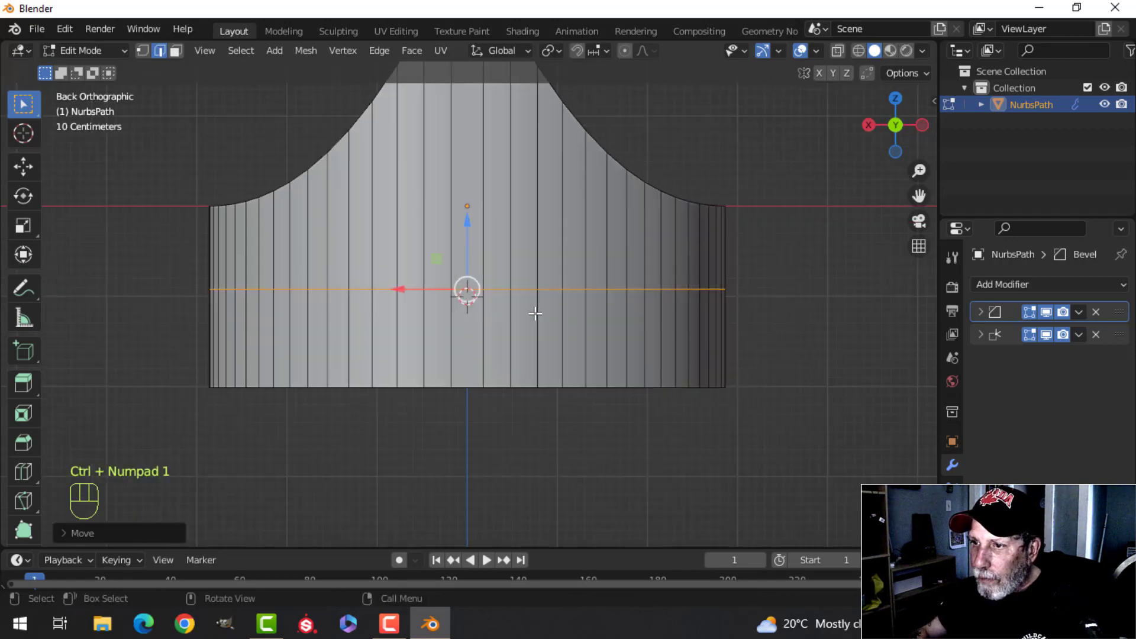
pyautogui.scroll(-2, 573, 283)
pyautogui.moveTo(573, 283); pyautogui.dragTo(601, 332, button='middle')
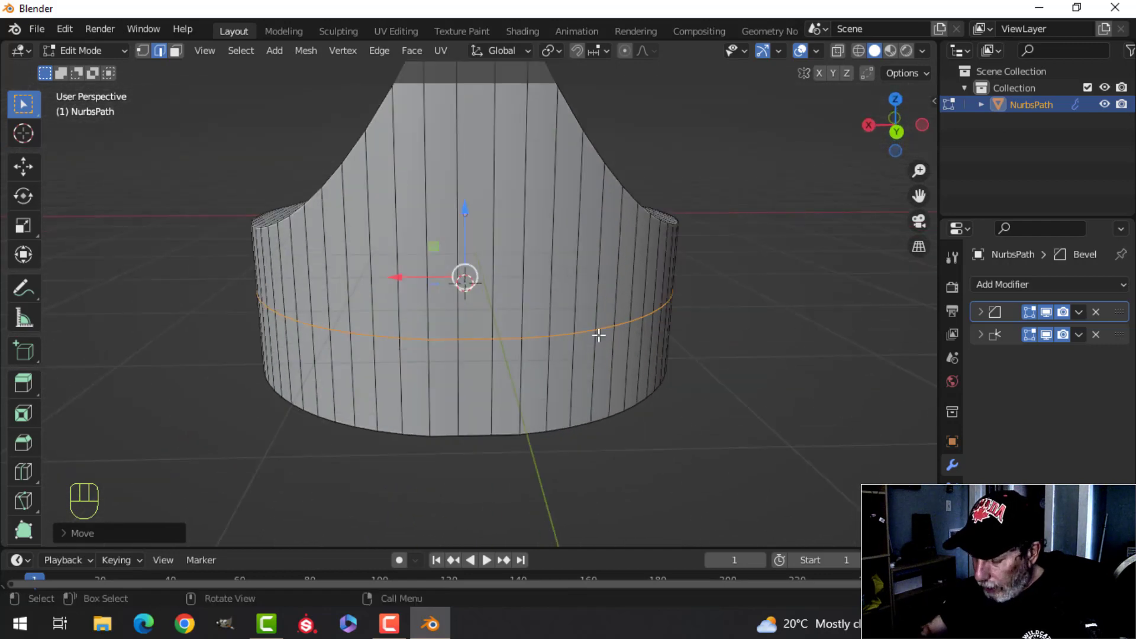
pyautogui.press('ctrl+KP_1')
pyautogui.scroll(3, 599, 334)
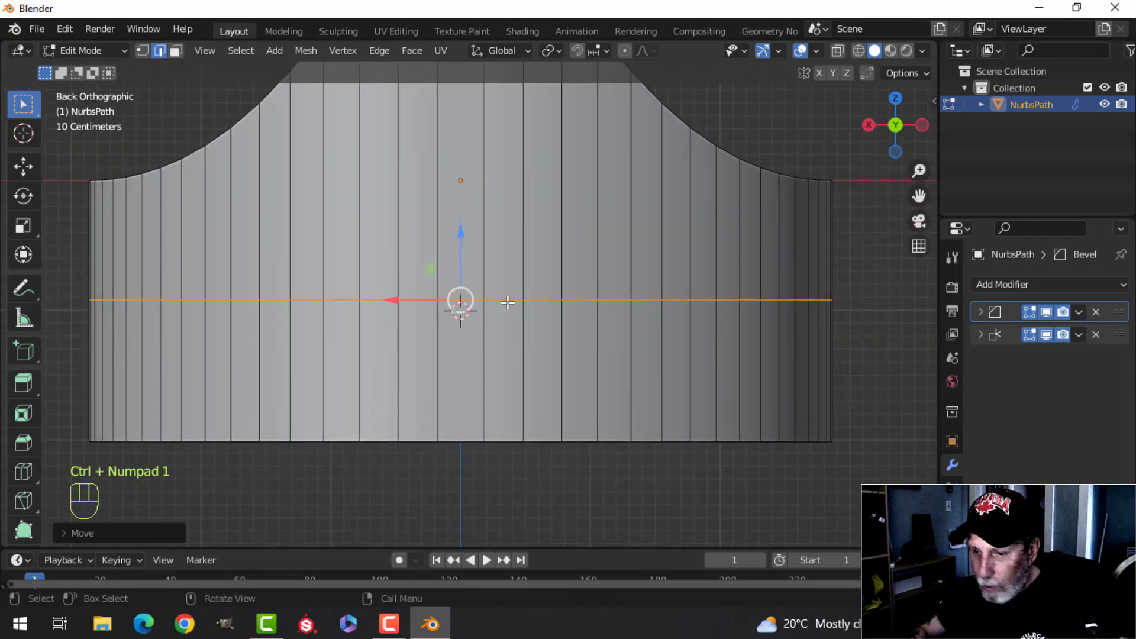
pyautogui.press('ctrl')
pyautogui.hotkey('ctrl', 'b')
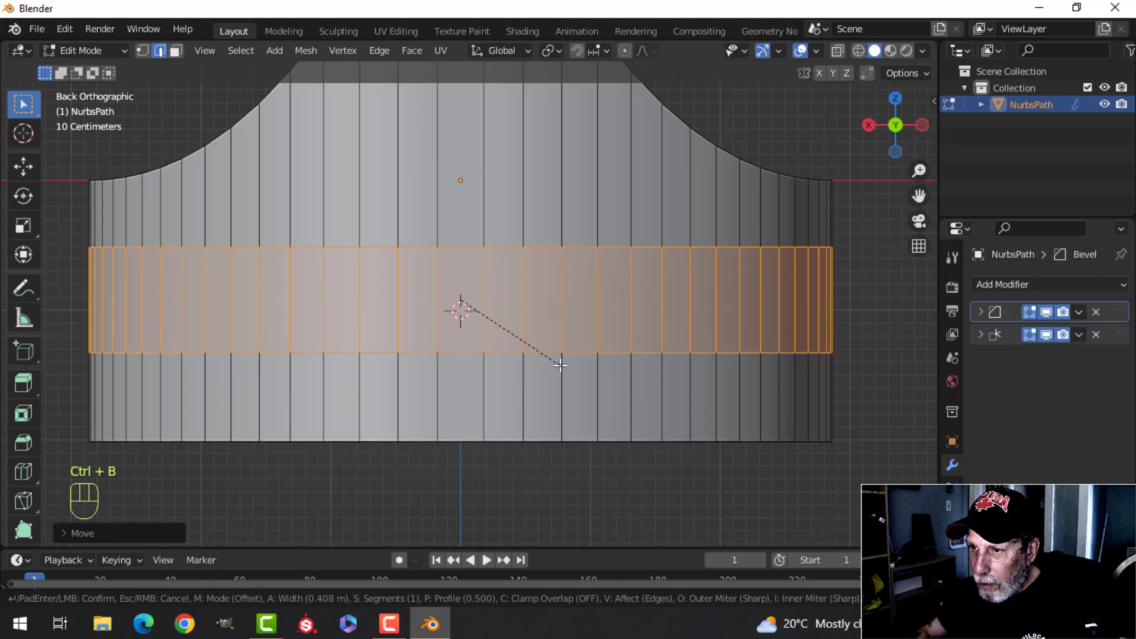
pyautogui.scroll(1, 559, 365)
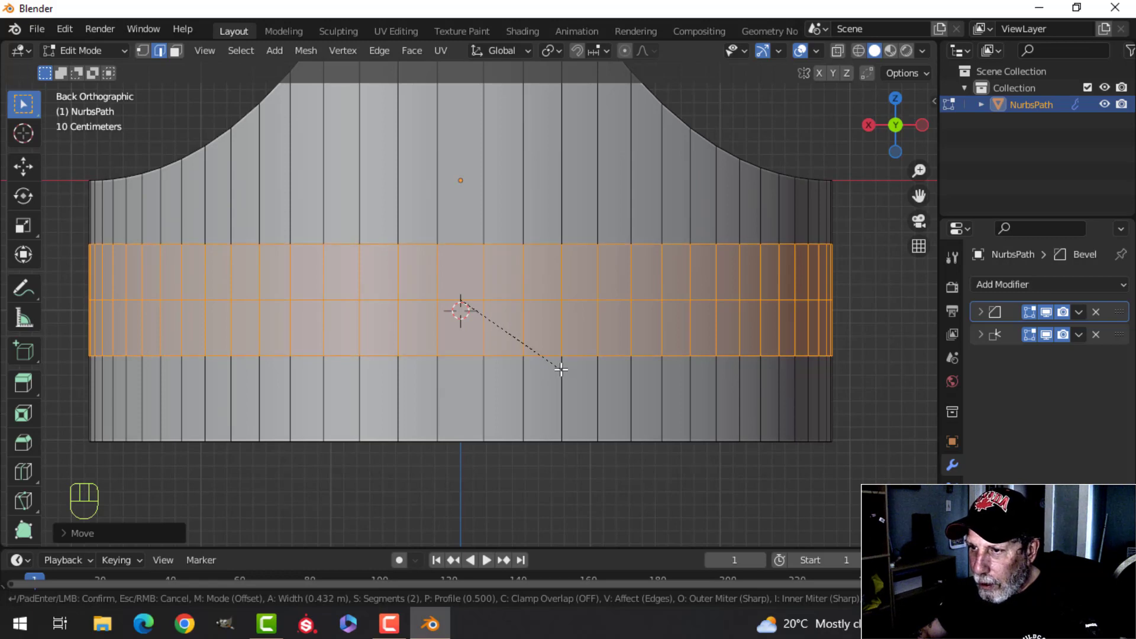
pyautogui.click(560, 370)
pyautogui.hotkey('alt', 'a')
# Inset four central base faces, round them with LoopTools Circle, and rotate the result
pyautogui.press('3')
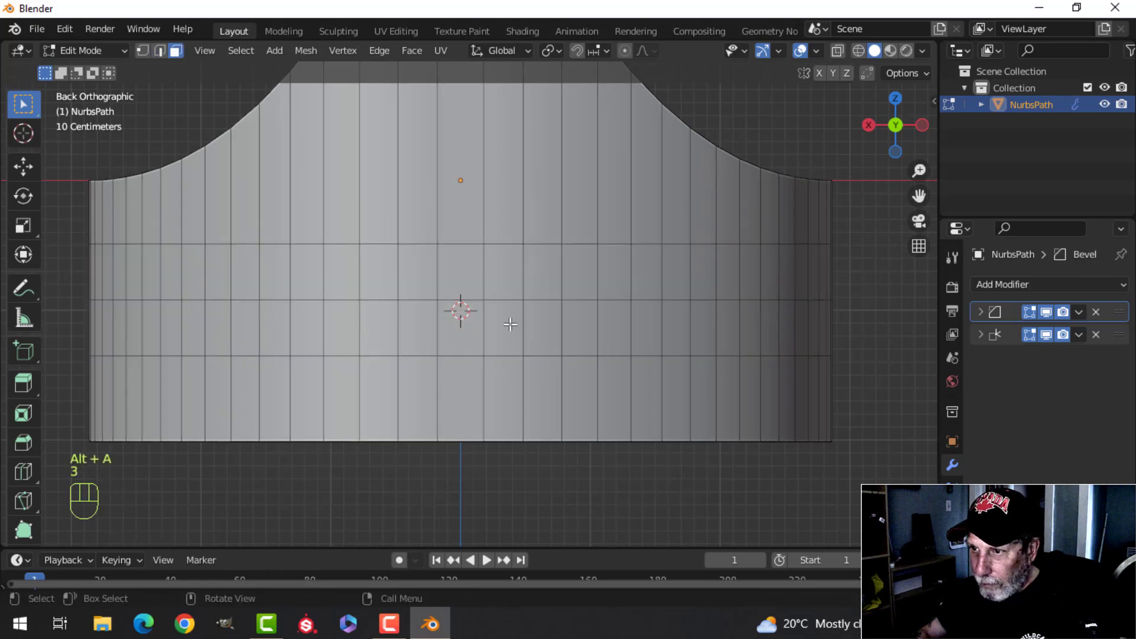
pyautogui.press('c')
pyautogui.press('Escape')
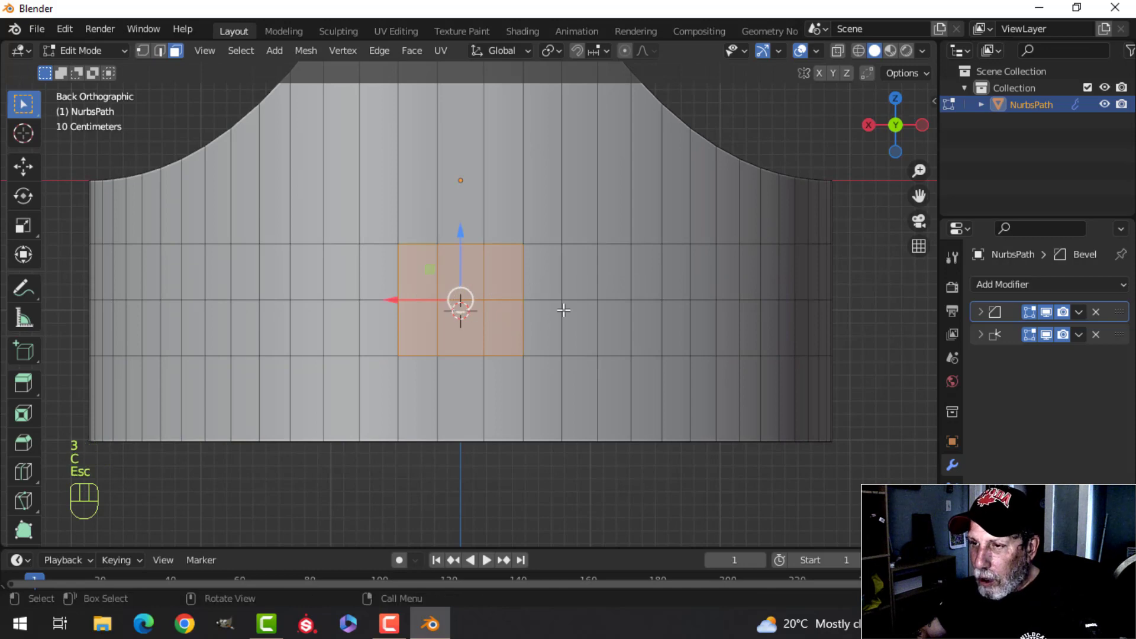
pyautogui.press('i')
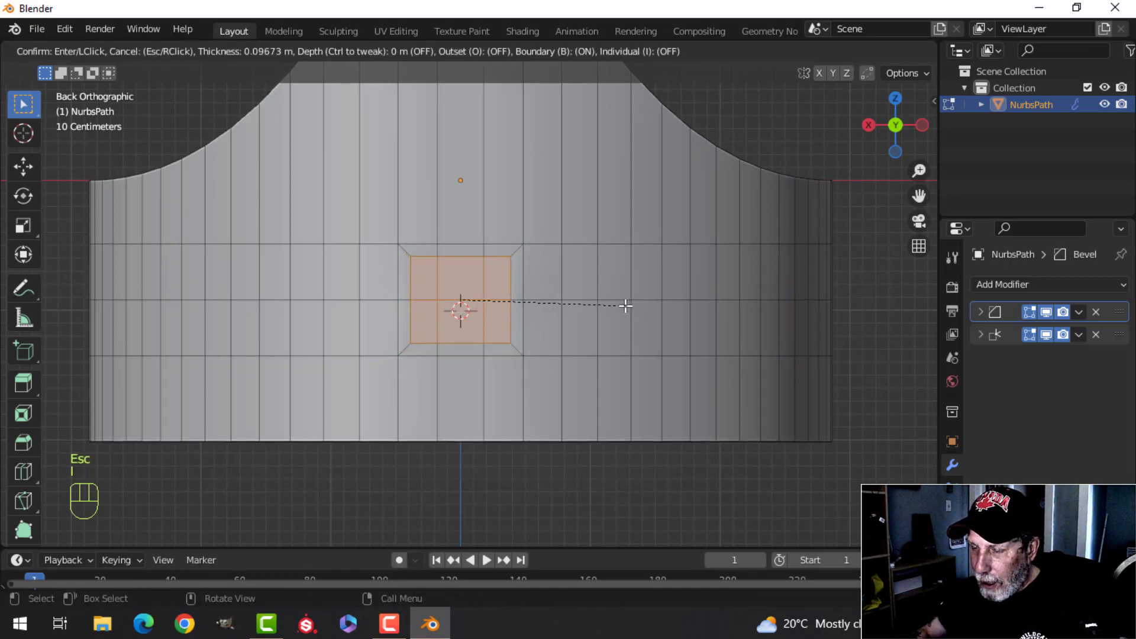
pyautogui.click(624, 306)
pyautogui.rightClick(459, 278)
pyautogui.moveTo(415, 233)
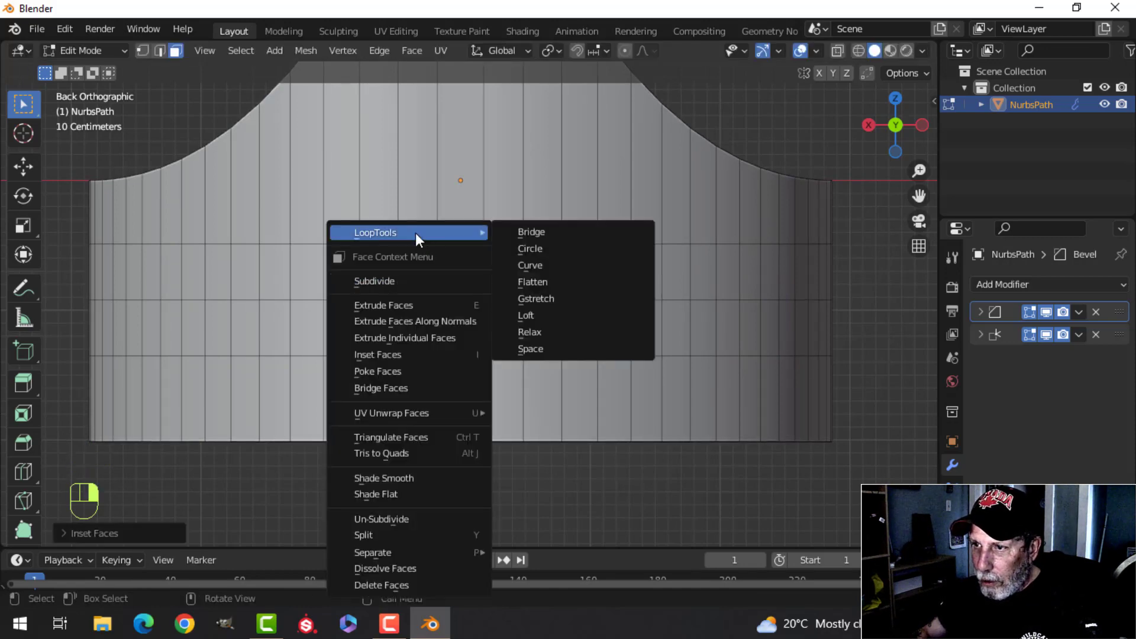
pyautogui.click(535, 247)
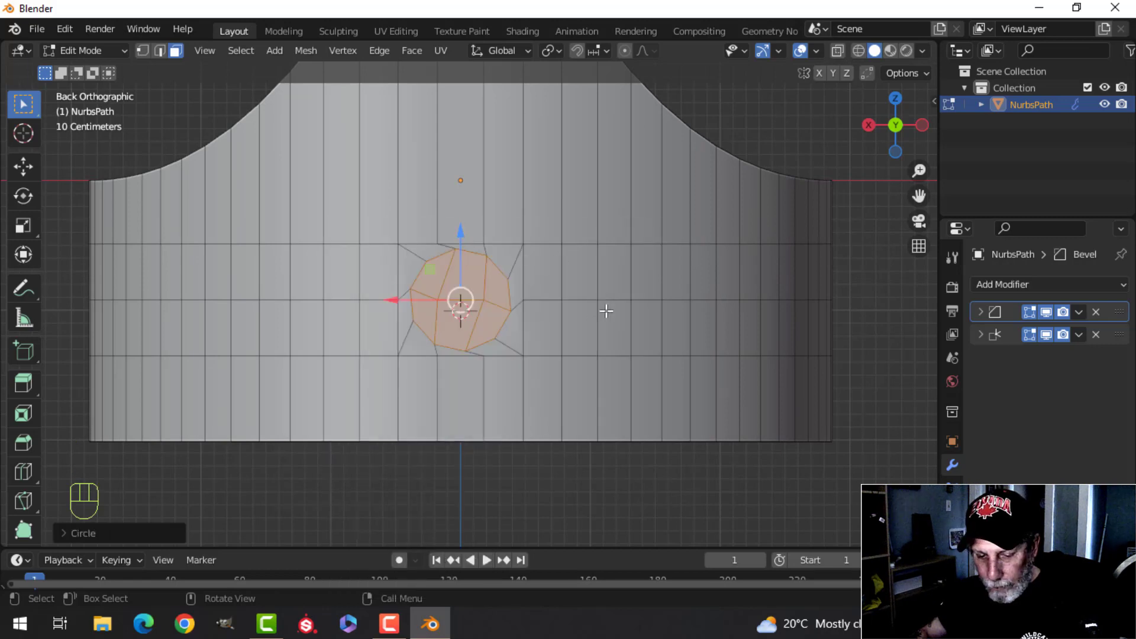
pyautogui.press('r')
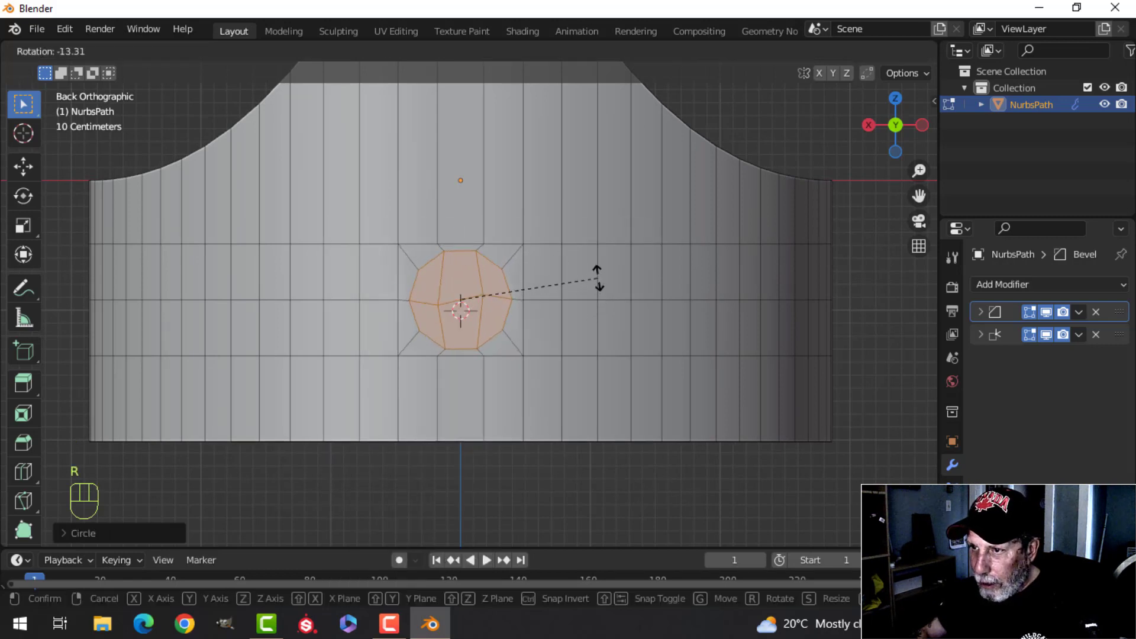
pyautogui.click(597, 281)
# Inset the round face again, extrude it inward, delete it to open the hole, and exit to Object Mode
pyautogui.press('i')
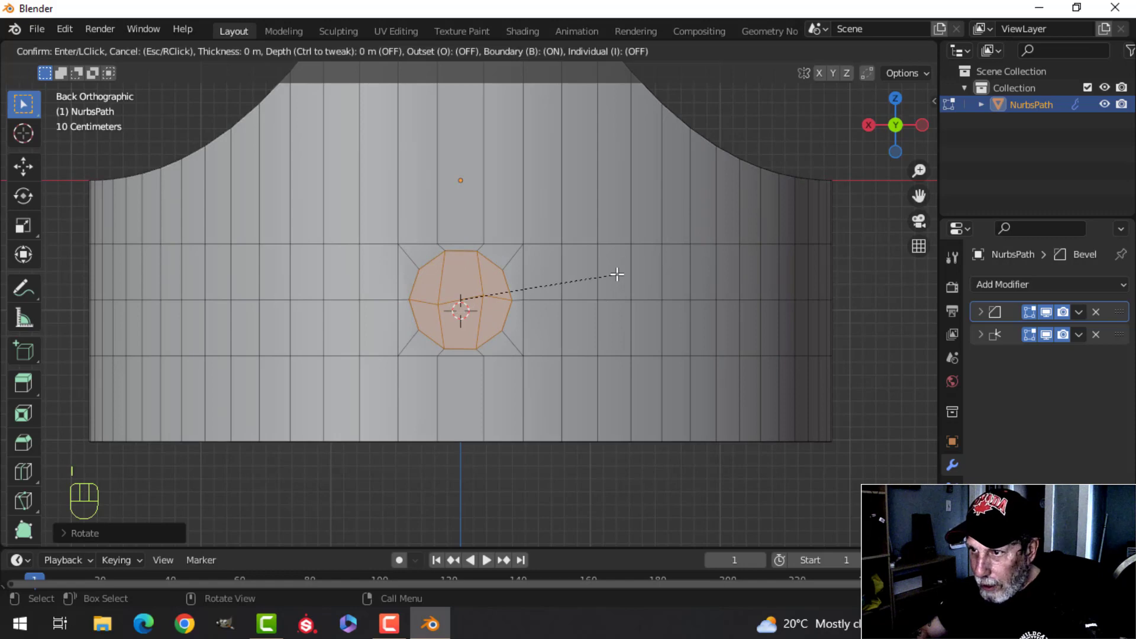
pyautogui.click(592, 279)
pyautogui.moveTo(591, 279); pyautogui.dragTo(726, 359, button='middle')
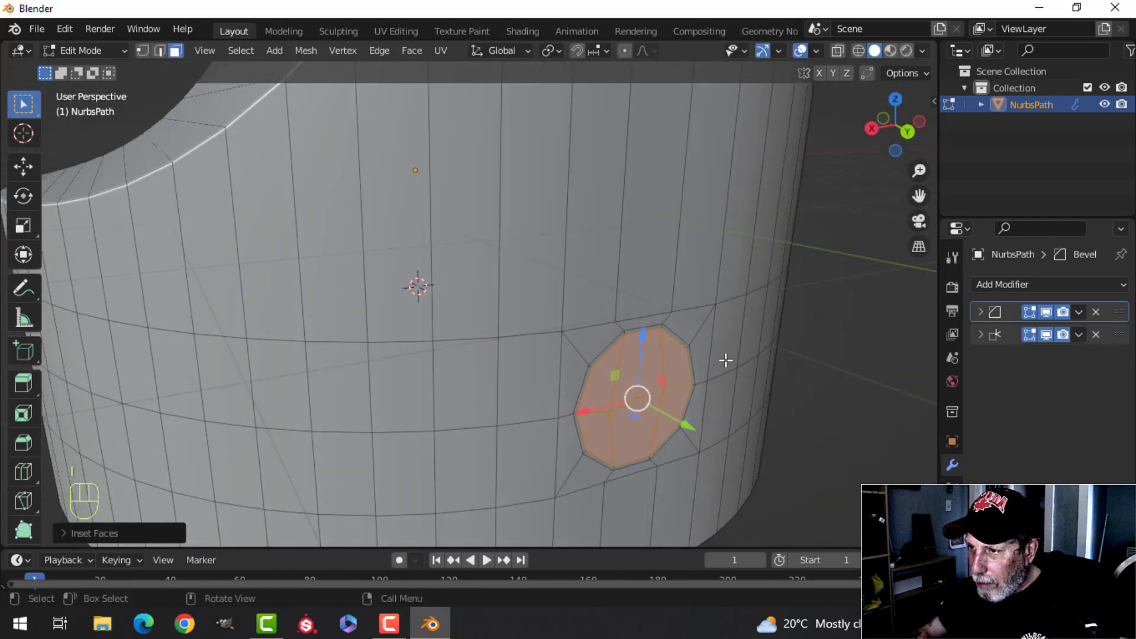
pyautogui.moveTo(759, 396); pyautogui.dragTo(730, 349, button='middle')
pyautogui.press('e')
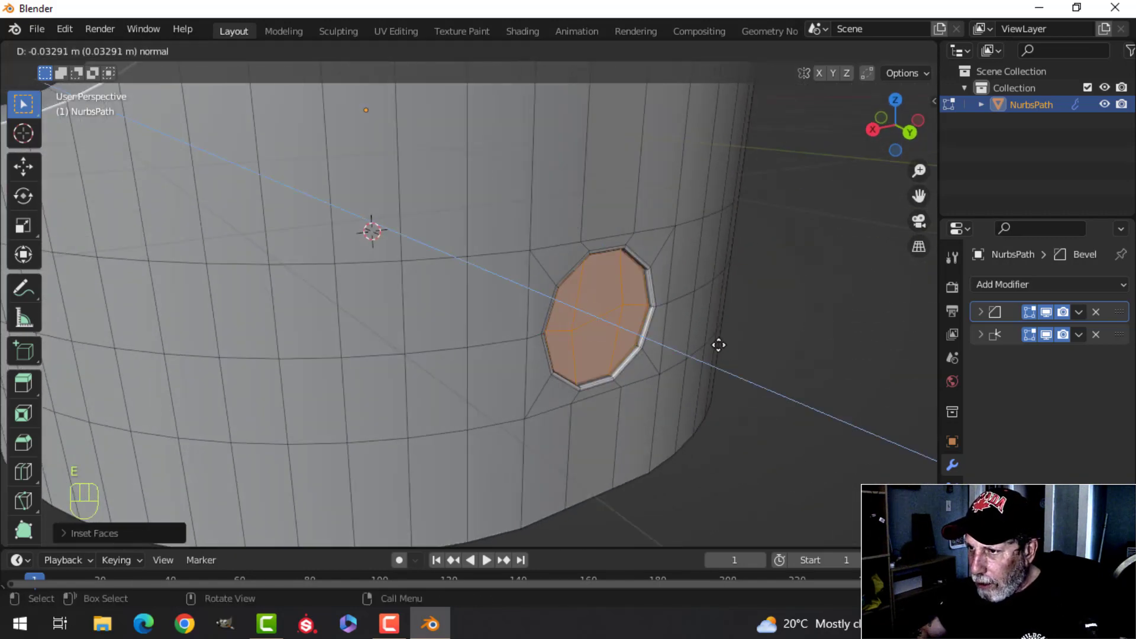
pyautogui.click(710, 343)
pyautogui.press('x')
pyautogui.click(702, 343)
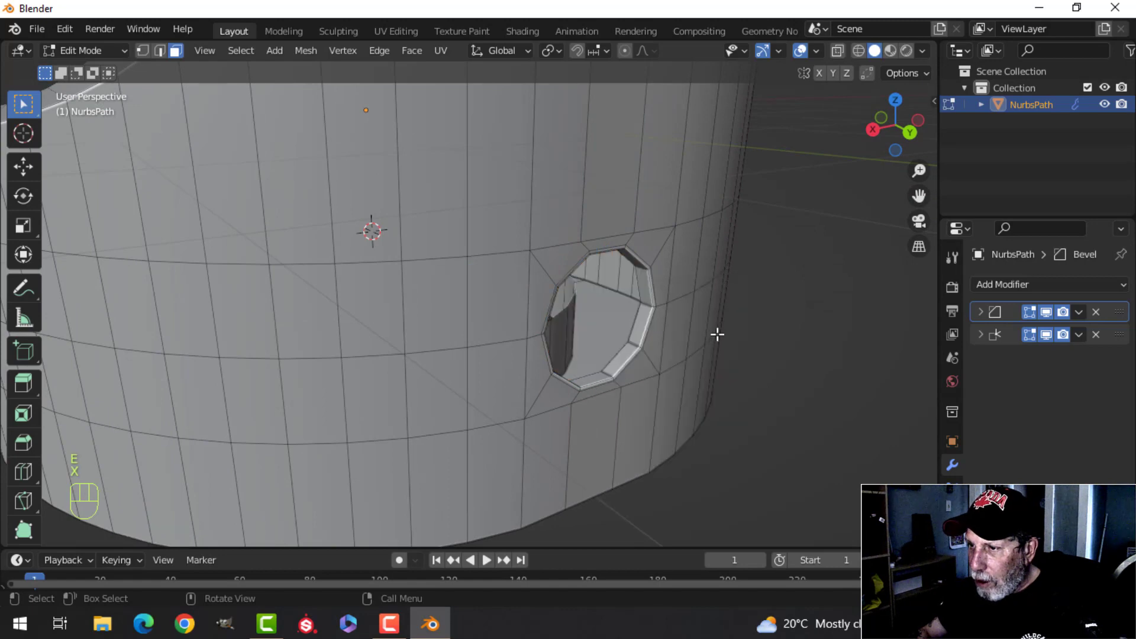
pyautogui.press('Tab')
pyautogui.hotkey('alt', 'a')
# In Back Orthographic edit view, slide the left and right vertices away from the hole
pyautogui.moveTo(644, 303); pyautogui.dragTo(519, 201, button='middle')
pyautogui.click(519, 201)
pyautogui.moveTo(578, 264); pyautogui.dragTo(558, 291, button='middle')
pyautogui.press('Tab')
pyautogui.press('ctrl+KP_1')
pyautogui.scroll(2, 556, 290)
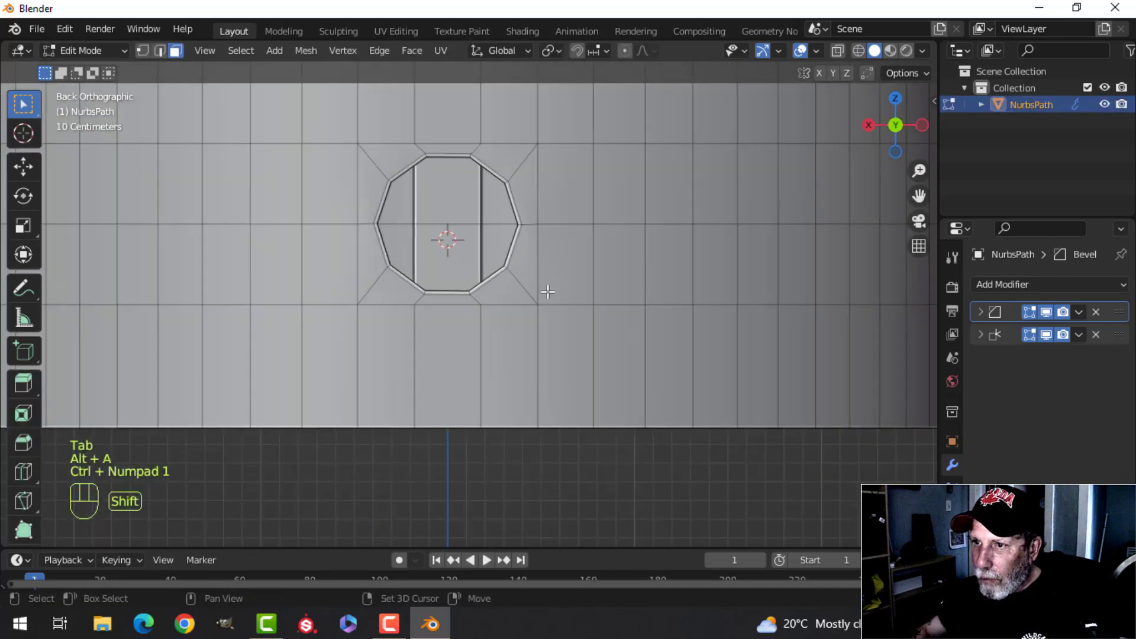
pyautogui.keyDown('shift'); pyautogui.moveTo(479, 259); pyautogui.dragTo(556, 302, button='middle'); pyautogui.keyUp('shift')
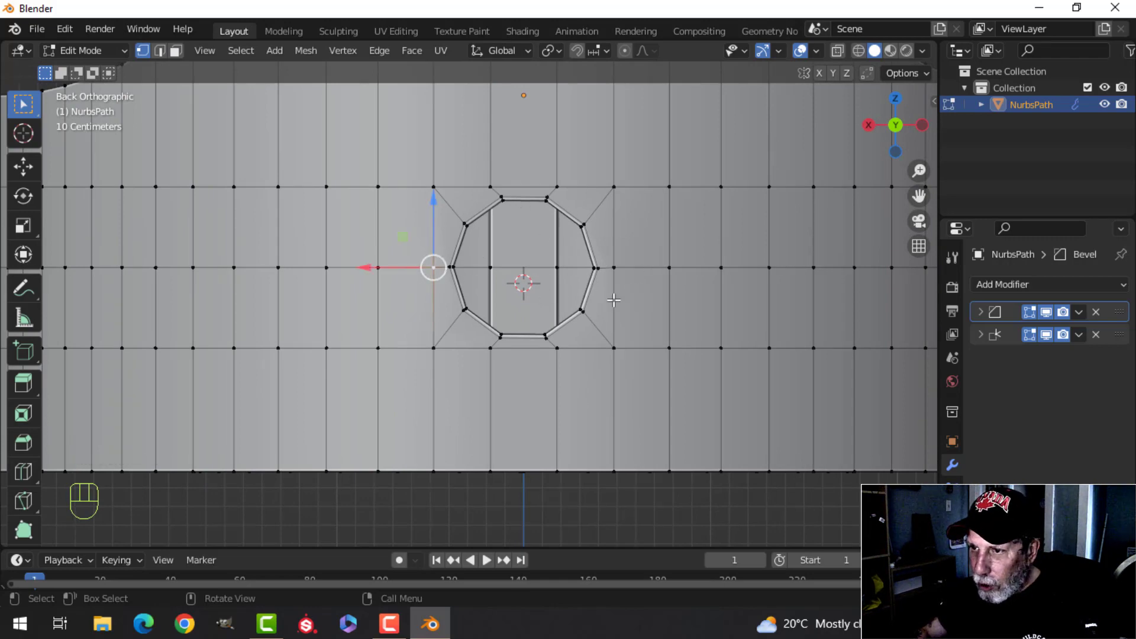
pyautogui.press('g')
pyautogui.press('g')
pyautogui.click(603, 285)
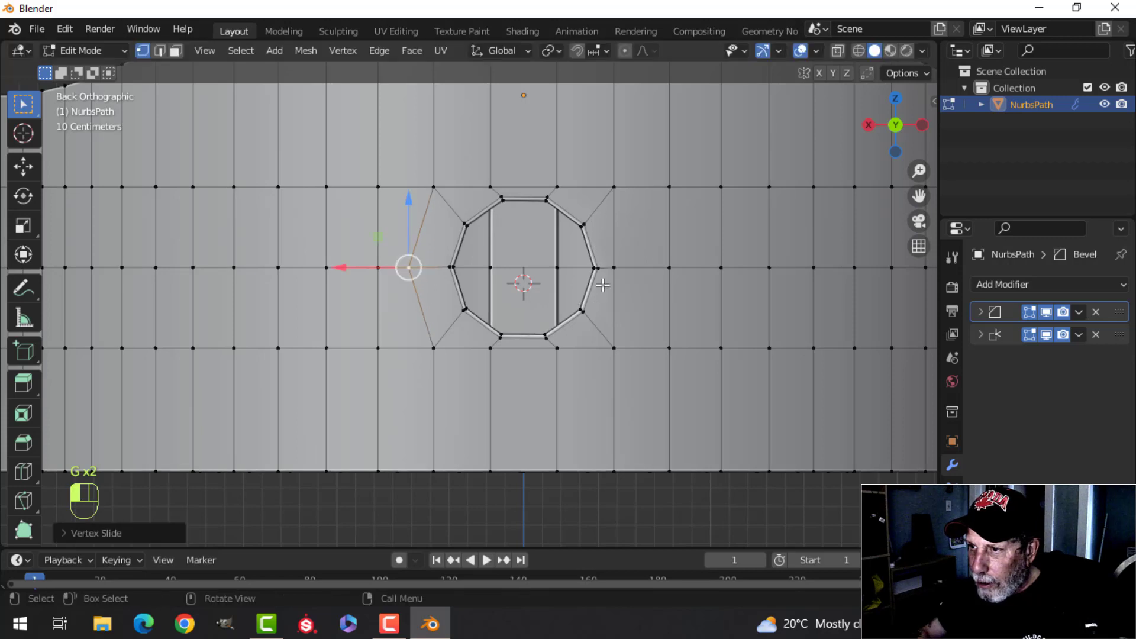
pyautogui.press('g')
pyautogui.press('g')
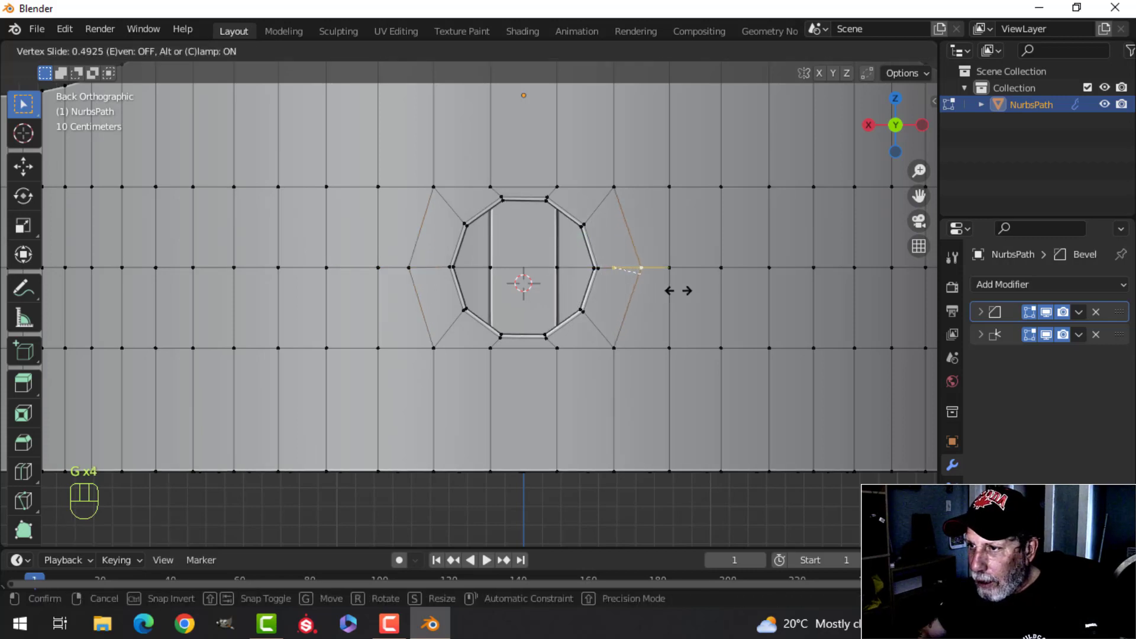
pyautogui.click(678, 291)
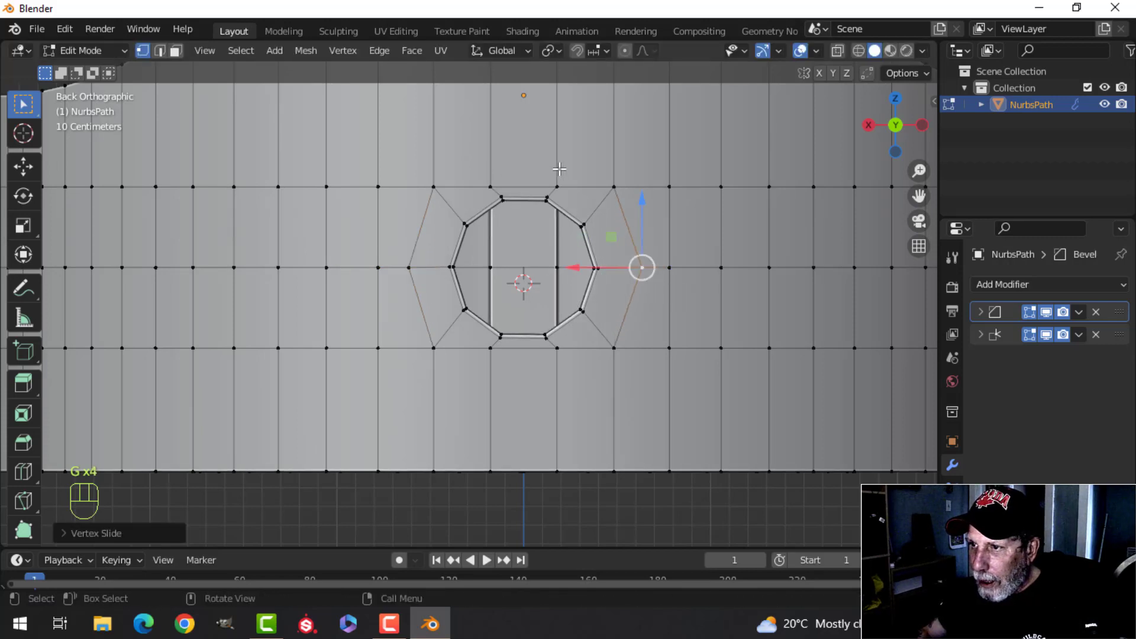
# Slide the two upper vertices up and the two lower vertices down, then return to Object Mode
pyautogui.press('g')
pyautogui.press('g')
pyautogui.click(618, 149)
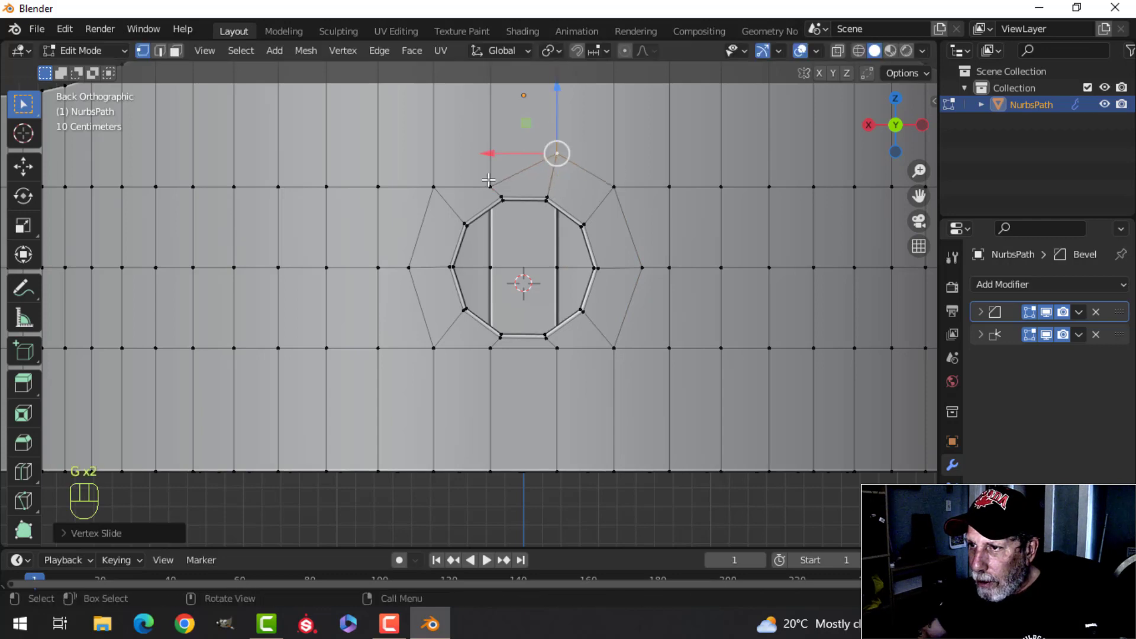
pyautogui.press('g')
pyautogui.press('g')
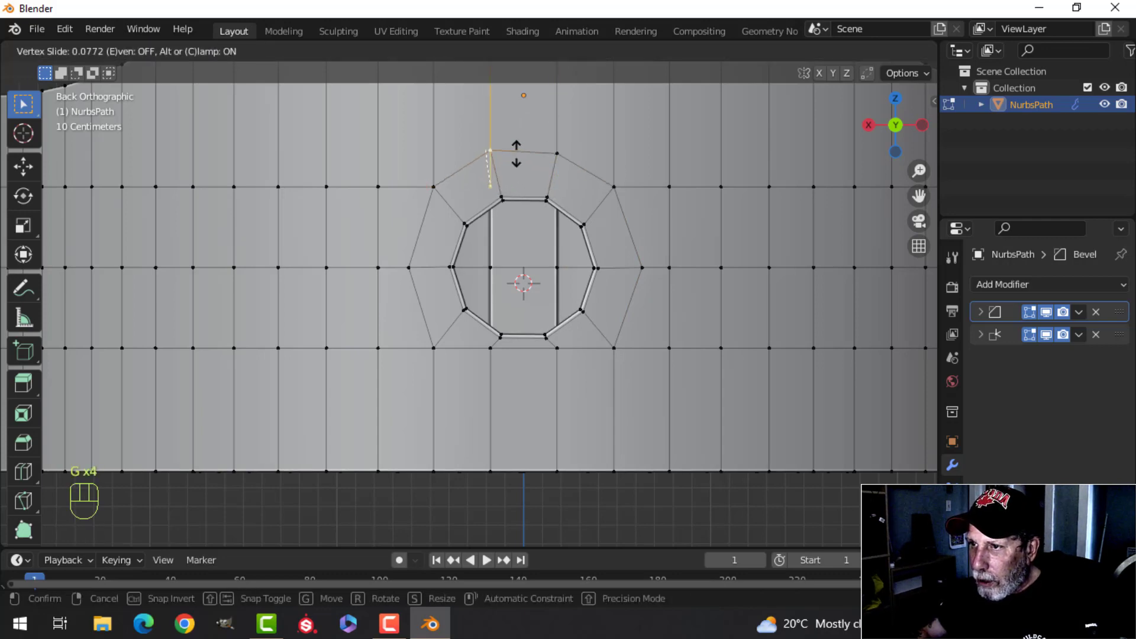
pyautogui.click(519, 158)
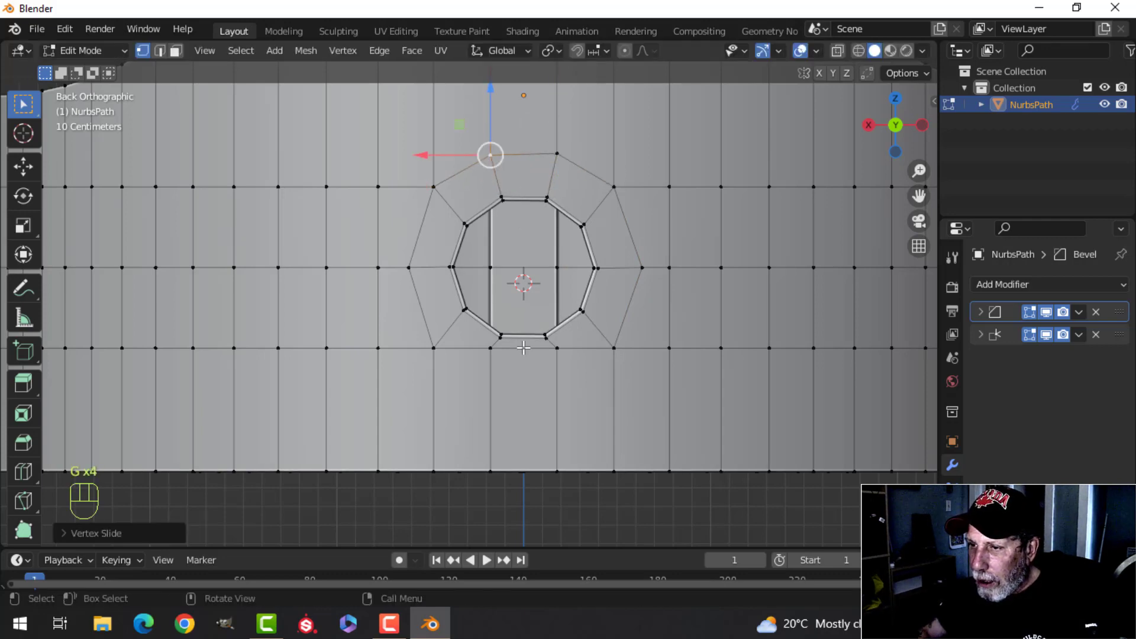
pyautogui.click(490, 351)
pyautogui.press('g')
pyautogui.press('g')
pyautogui.click(511, 405)
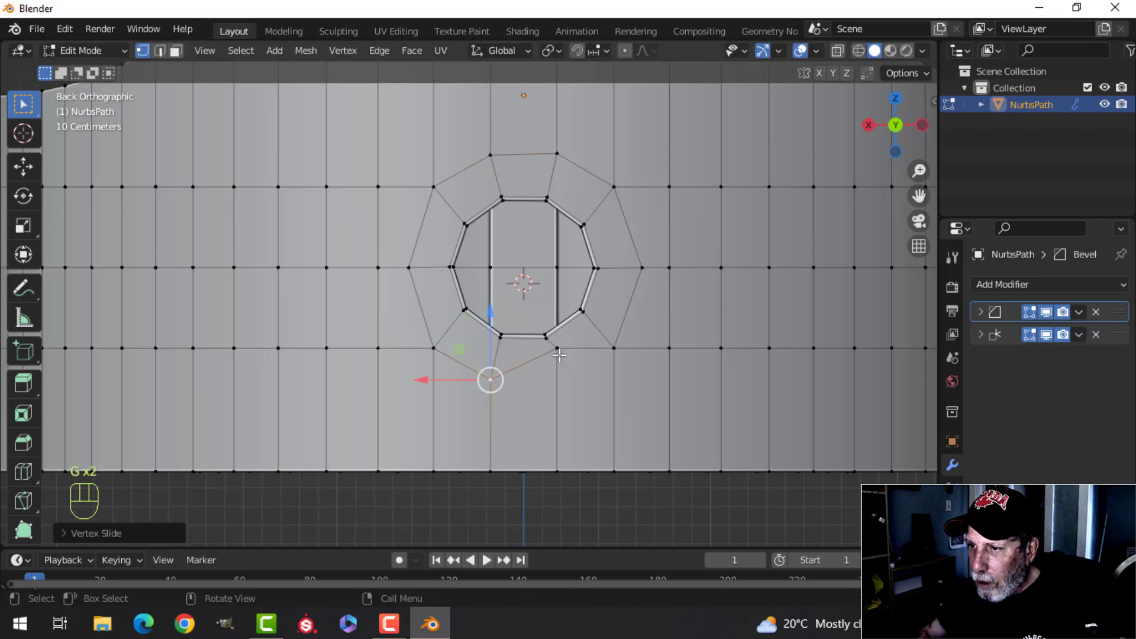
pyautogui.press('g')
pyautogui.press('g')
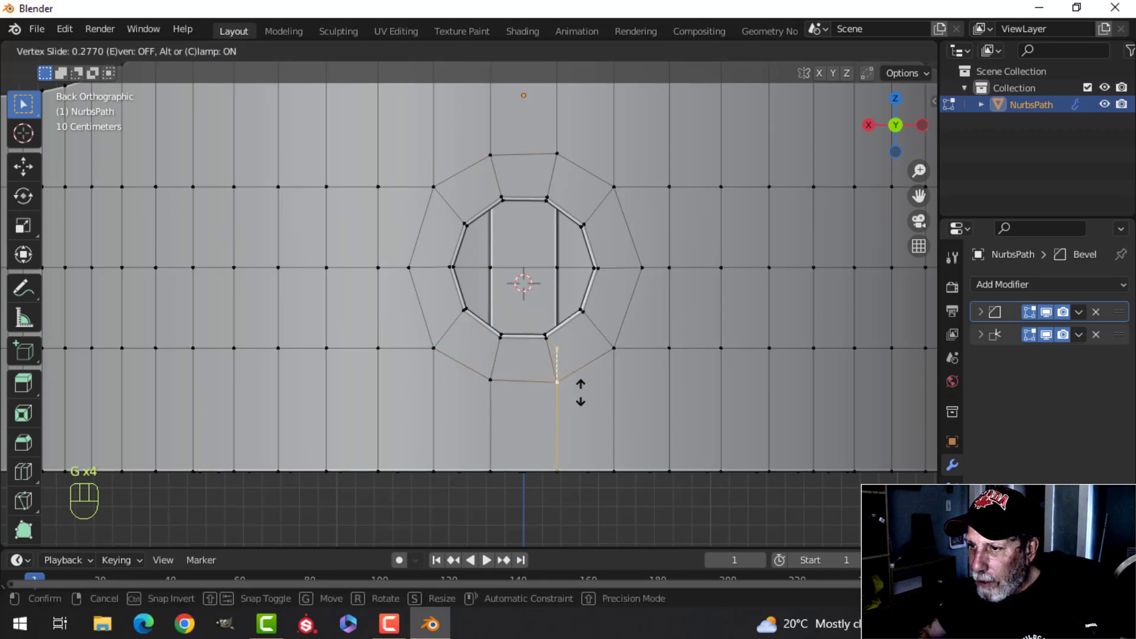
pyautogui.click(580, 393)
pyautogui.press('Tab')
pyautogui.moveTo(536, 288); pyautogui.dragTo(580, 246, button='middle')
# Snap the 3D cursor to the edges of the knob's side post hole
pyautogui.press('Tab')
pyautogui.scroll(5, 615, 317)
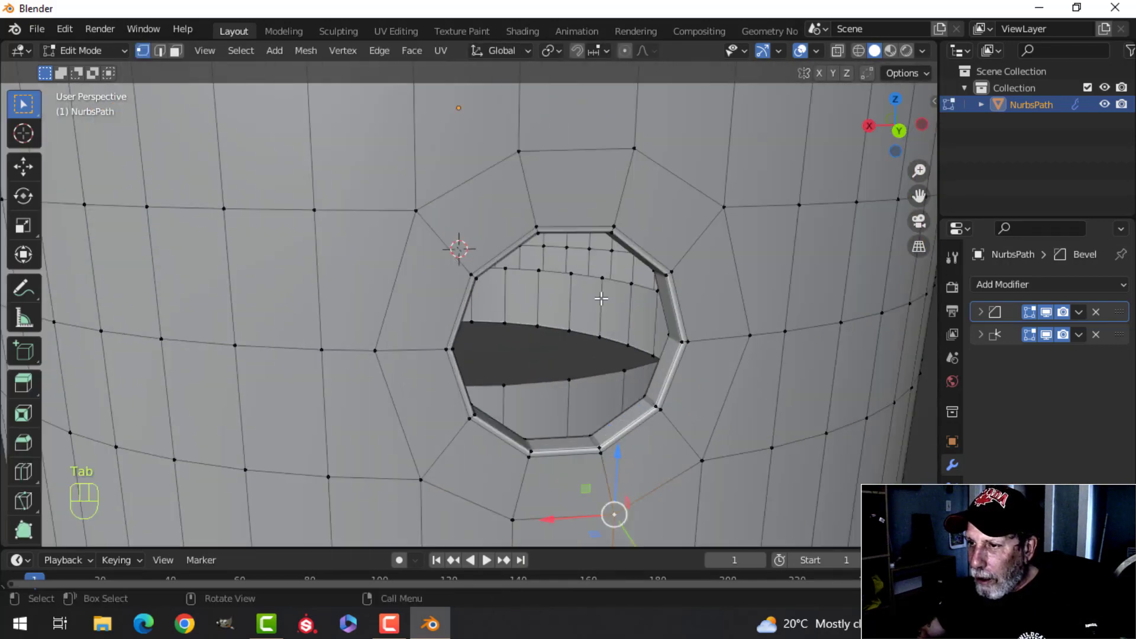
pyautogui.hotkey('alt', 'a')
pyautogui.press('2')
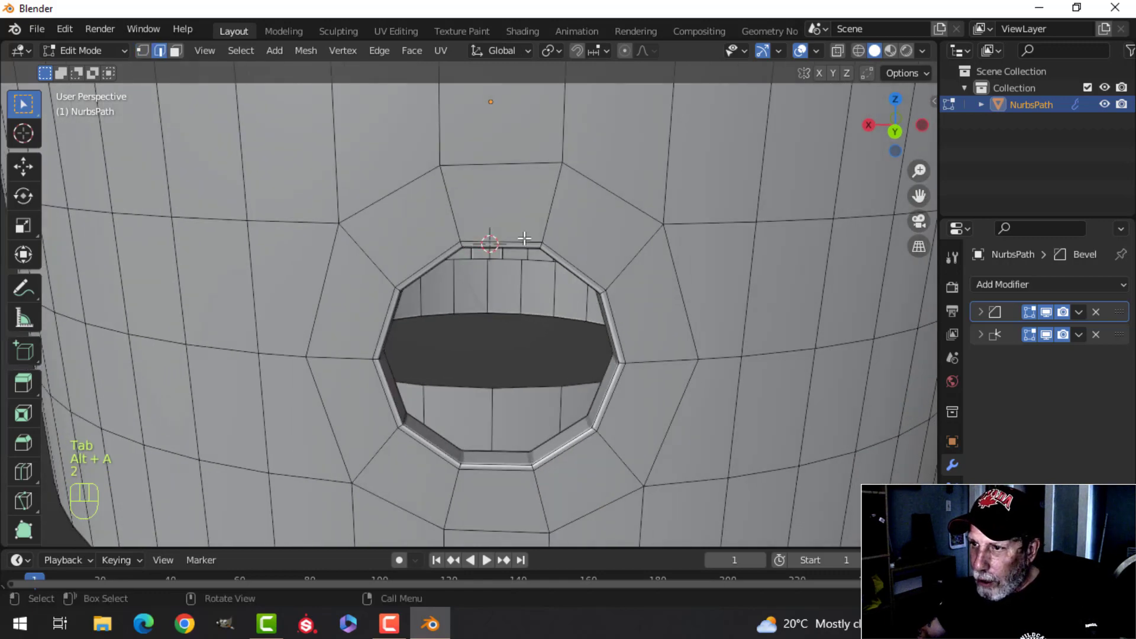
pyautogui.hotkey('shift', 's')
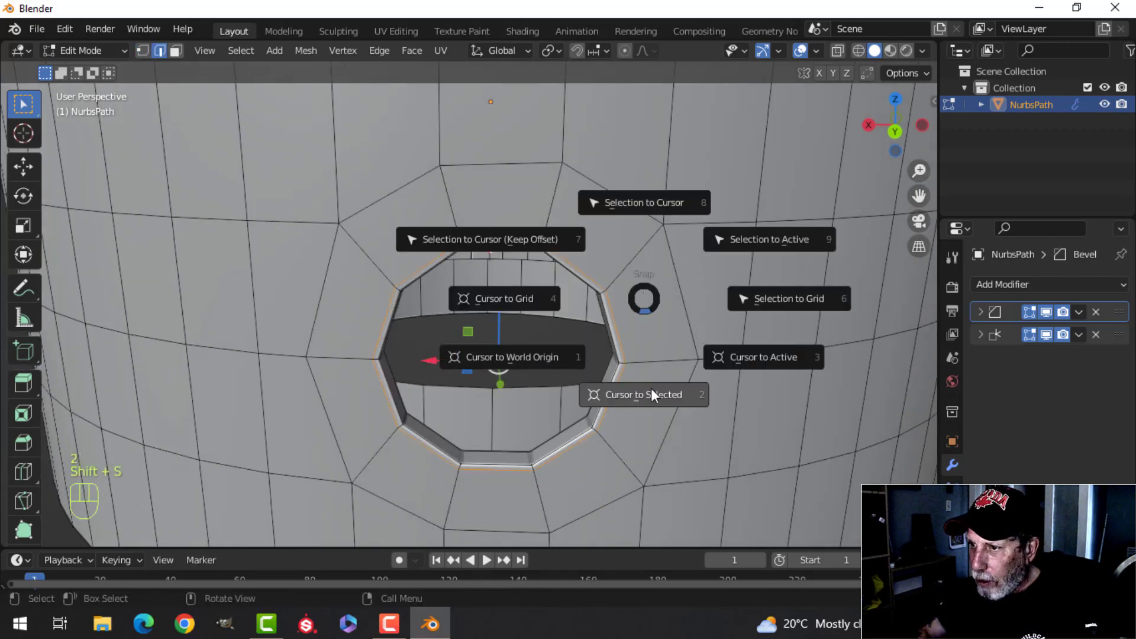
pyautogui.click(650, 394)
pyautogui.press('Tab')
pyautogui.scroll(-3, 578, 342)
pyautogui.hotkey('alt', 'a')
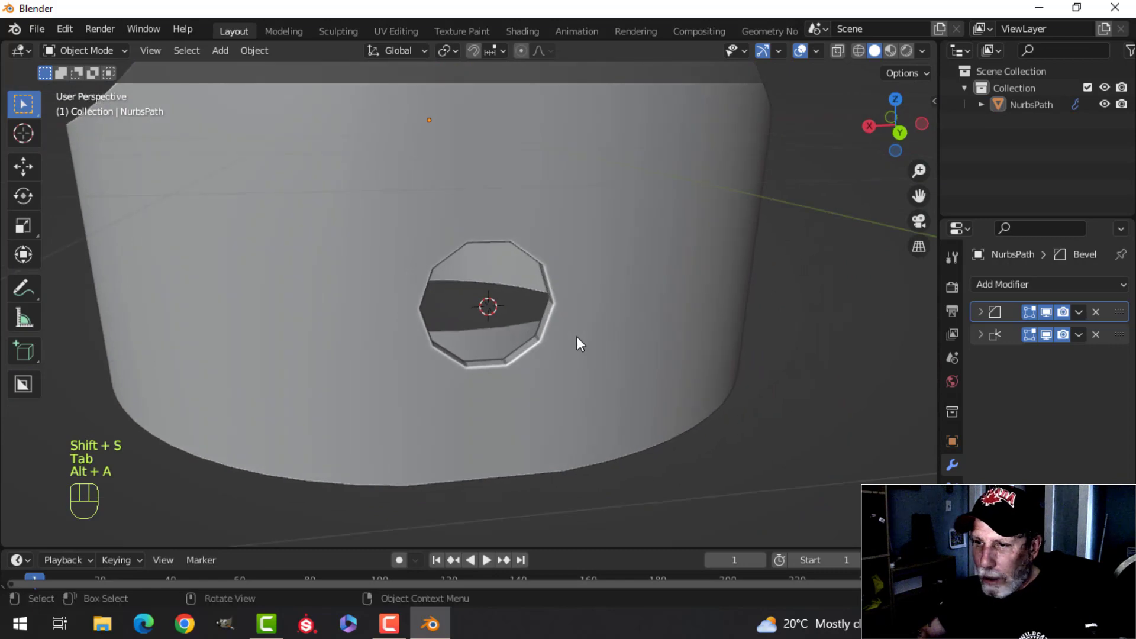
# Add an 18-vertex cylinder at the 3D cursor
pyautogui.hotkey('shift', 'a')
pyautogui.moveTo(540, 251)
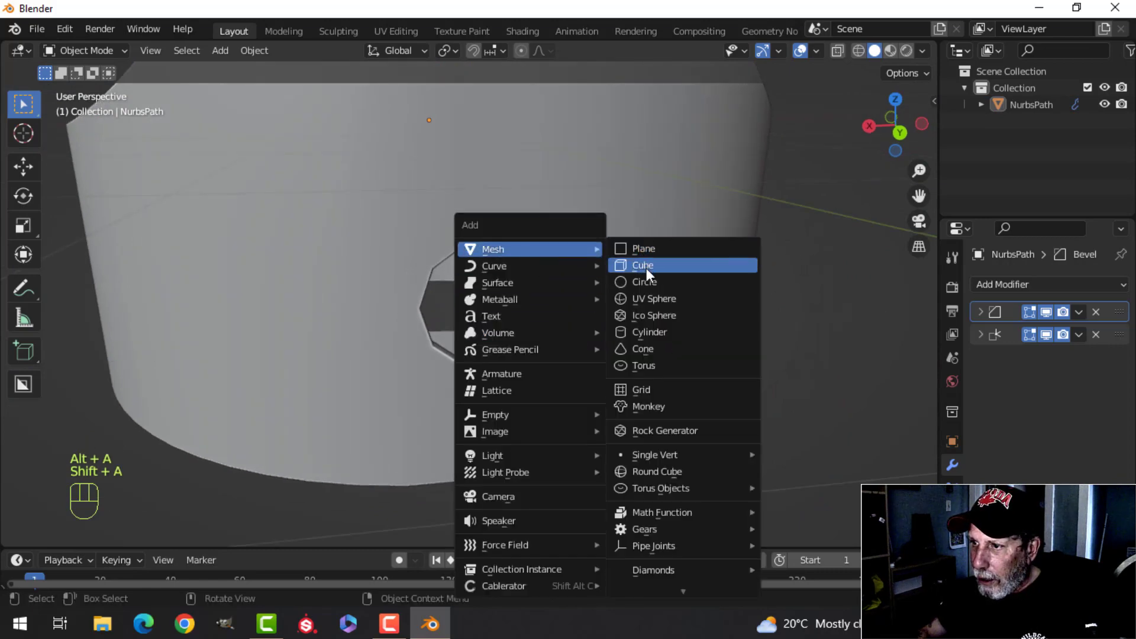
pyautogui.click(648, 331)
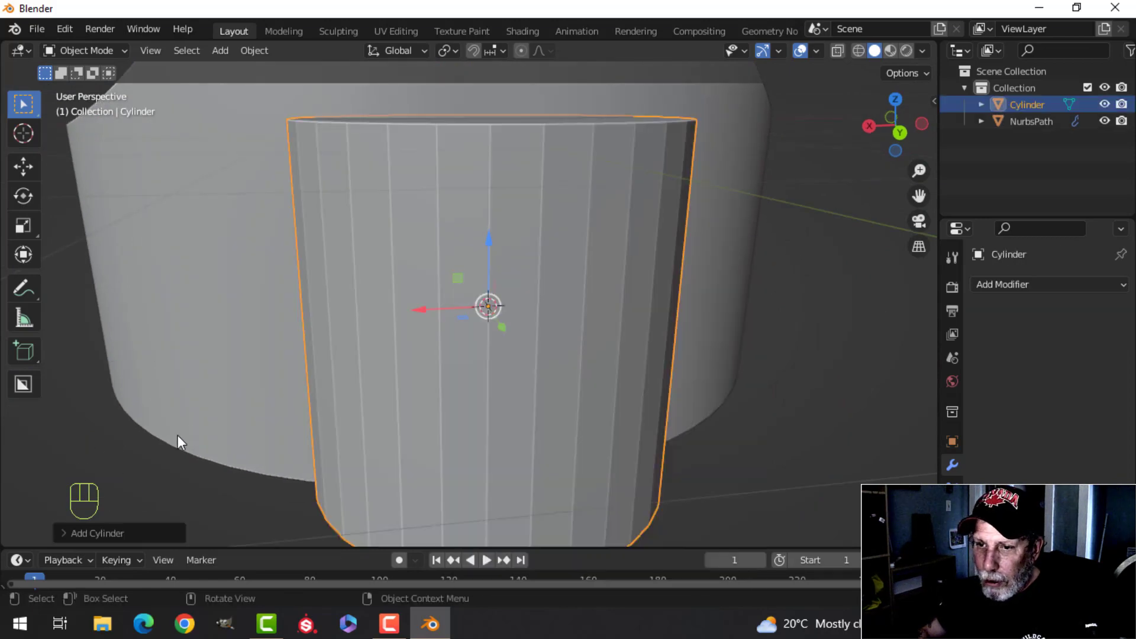
pyautogui.click(108, 534)
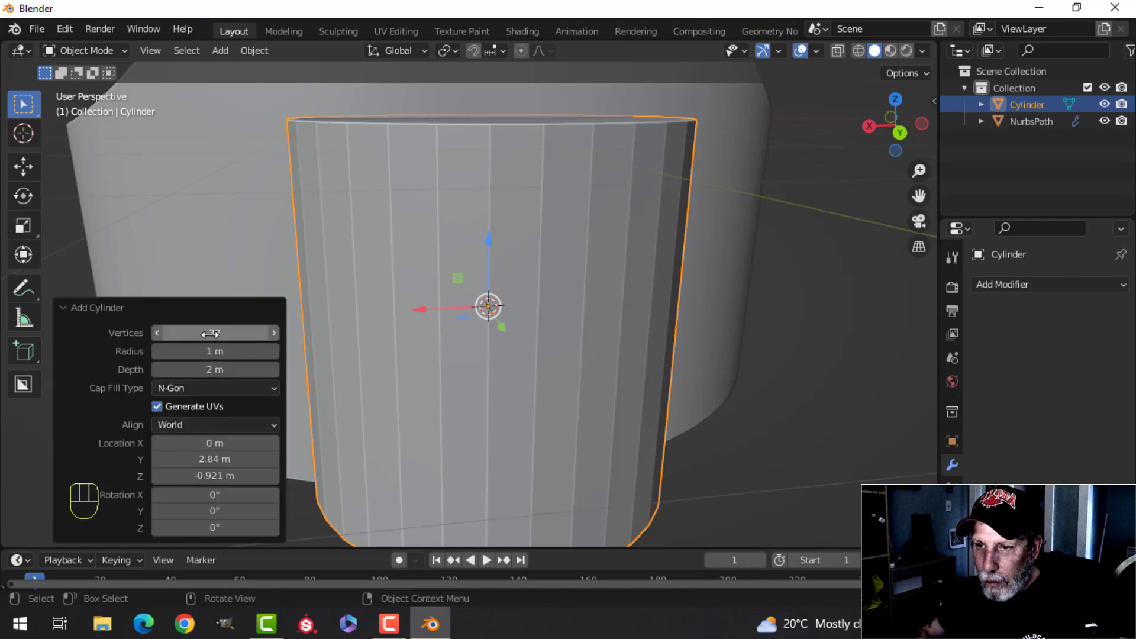
pyautogui.press('Return')
pyautogui.scroll(-3, 428, 326)
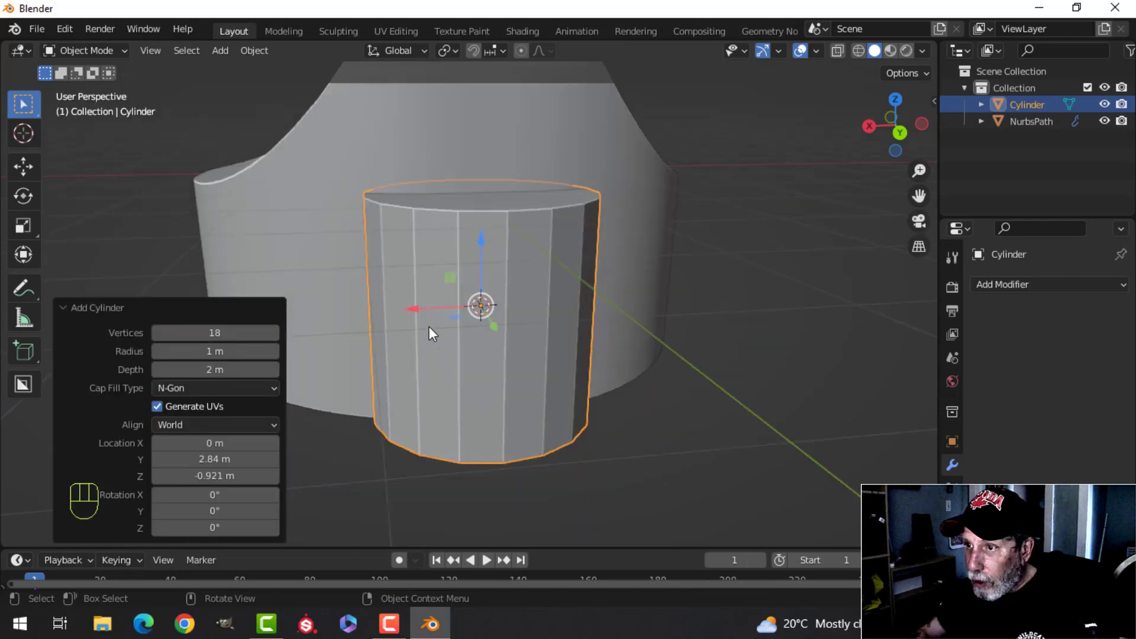
# Shrink the cylinder, rotate it 90° around X and resize it to 1.265
pyautogui.press('Tab')
pyautogui.moveTo(429, 326); pyautogui.dragTo(742, 298, button='middle')
pyautogui.press('s')
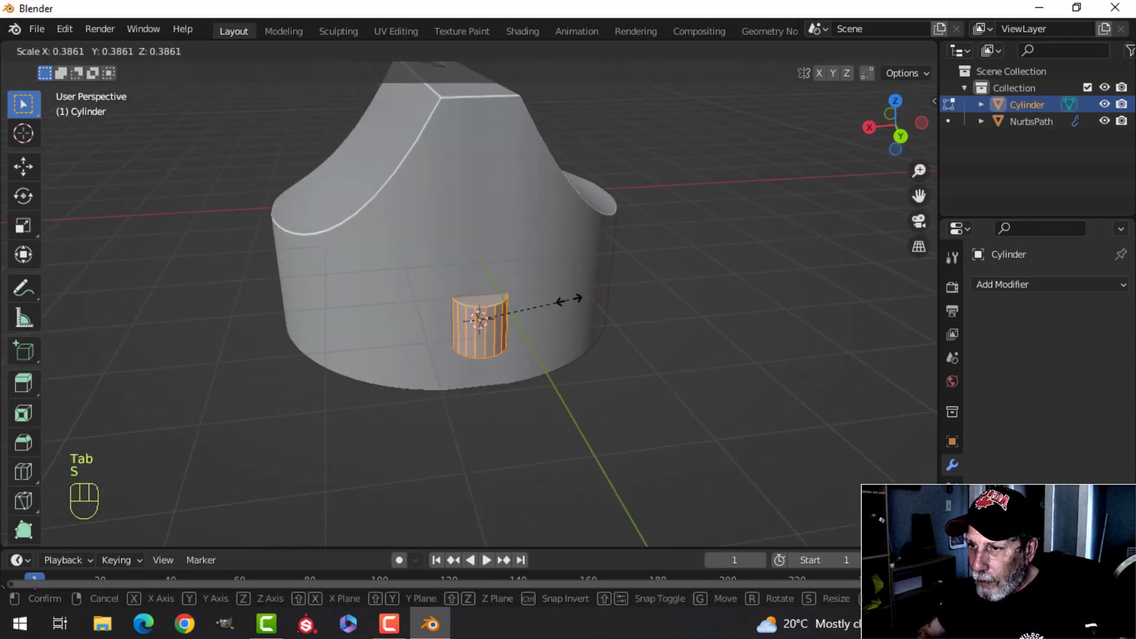
pyautogui.click(545, 304)
pyautogui.moveTo(545, 304); pyautogui.dragTo(581, 335, button='middle')
pyautogui.write('rx90')
pyautogui.click(532, 319)
pyautogui.press('s')
pyautogui.click(606, 288)
# Move the cylinder out along Y and shorten it along Y
pyautogui.press('g')
pyautogui.press('y')
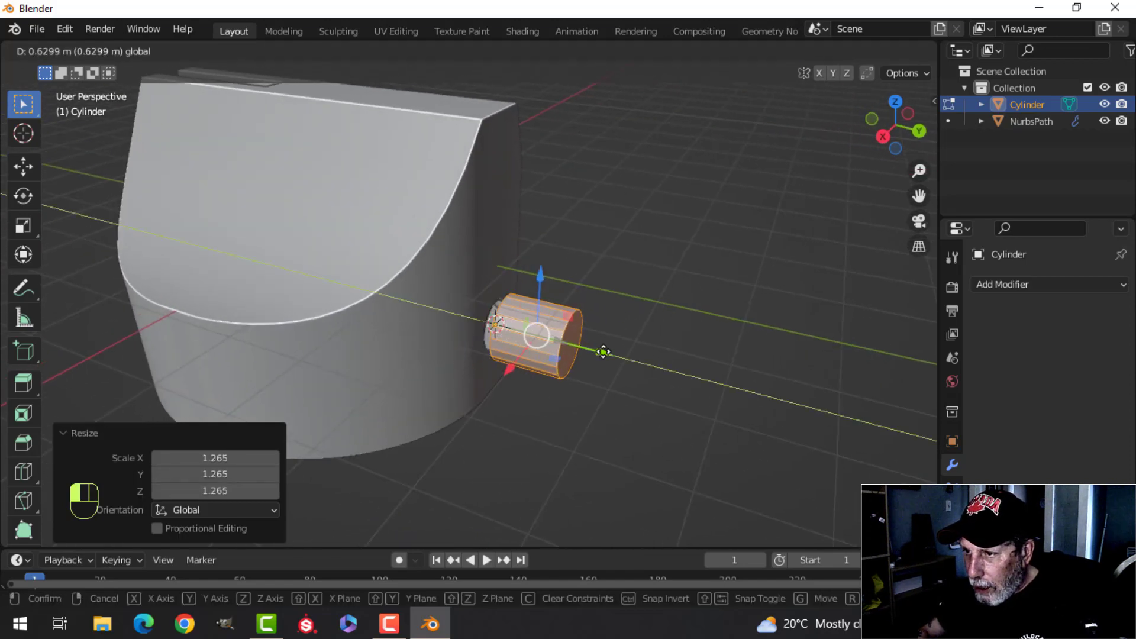
pyautogui.click(679, 346)
pyautogui.press('s')
pyautogui.press('y')
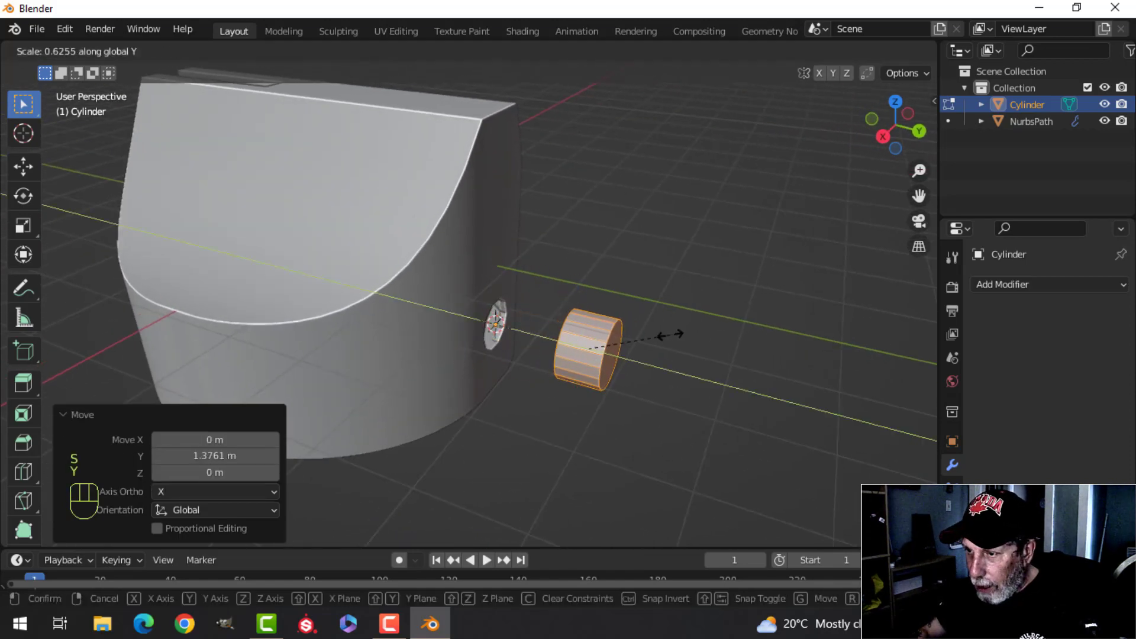
pyautogui.click(672, 332)
pyautogui.moveTo(672, 332); pyautogui.dragTo(531, 374, button='middle')
pyautogui.hotkey('alt', 'a')
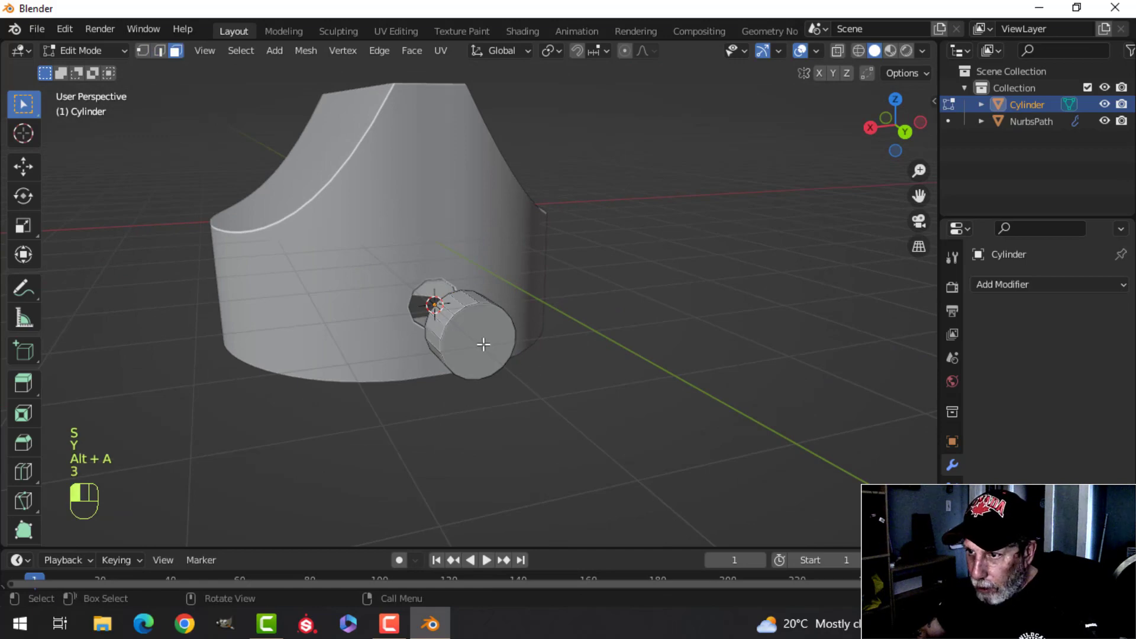
# Inset the cylinder's front face and bridge the edge loops into a hollow tube
pyautogui.moveTo(483, 344); pyautogui.dragTo(644, 313, button='middle')
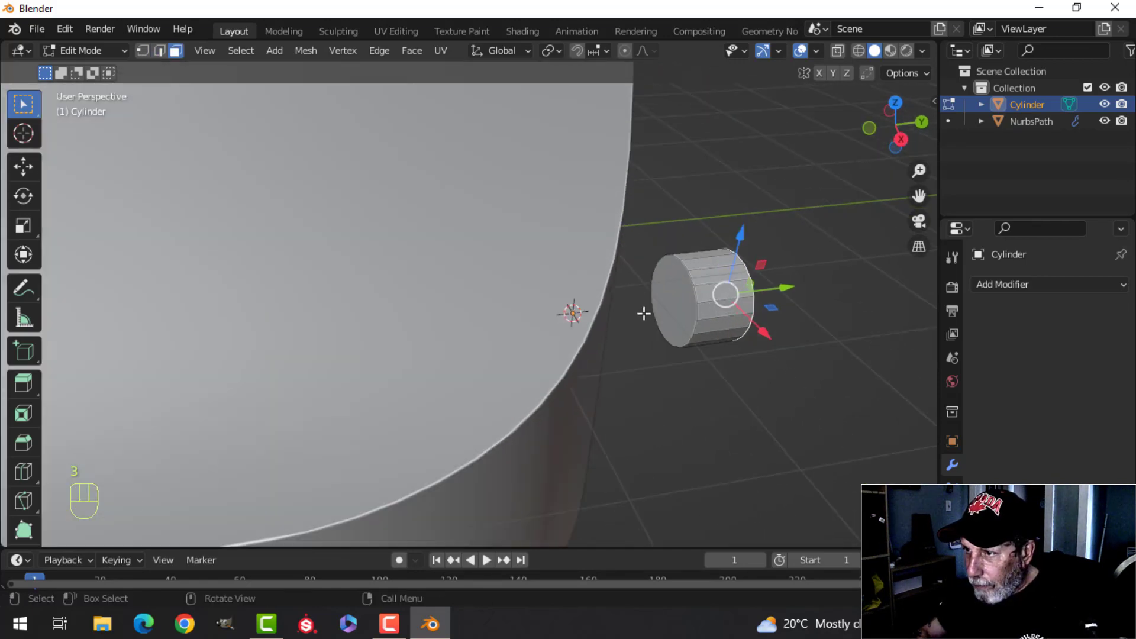
pyautogui.moveTo(790, 327); pyautogui.dragTo(650, 316, button='middle')
pyautogui.press('i')
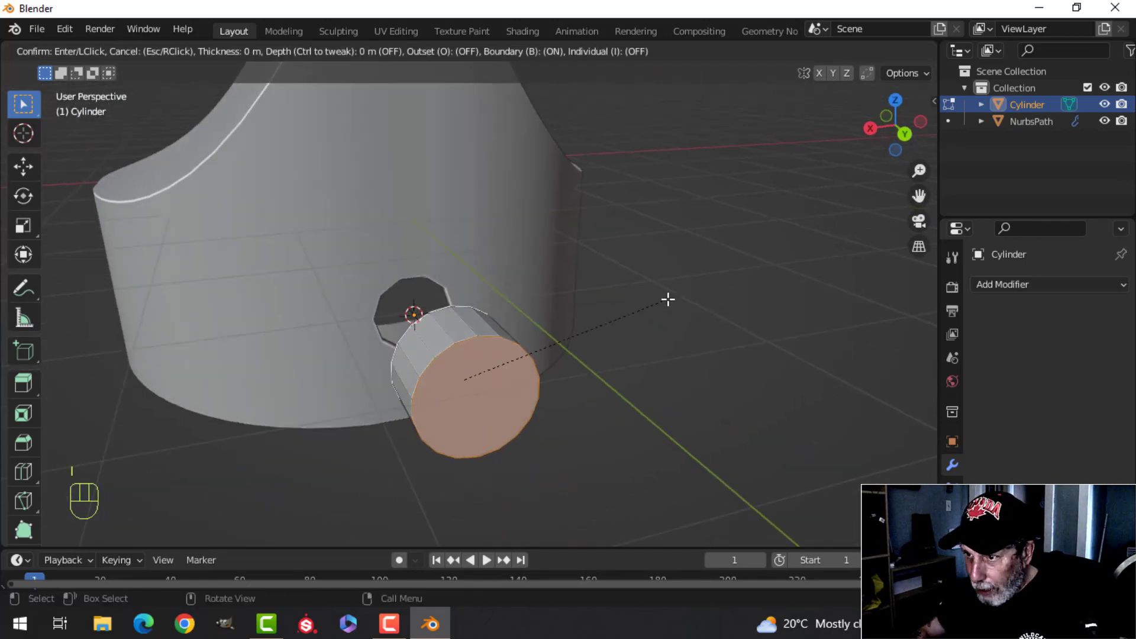
pyautogui.click(547, 338)
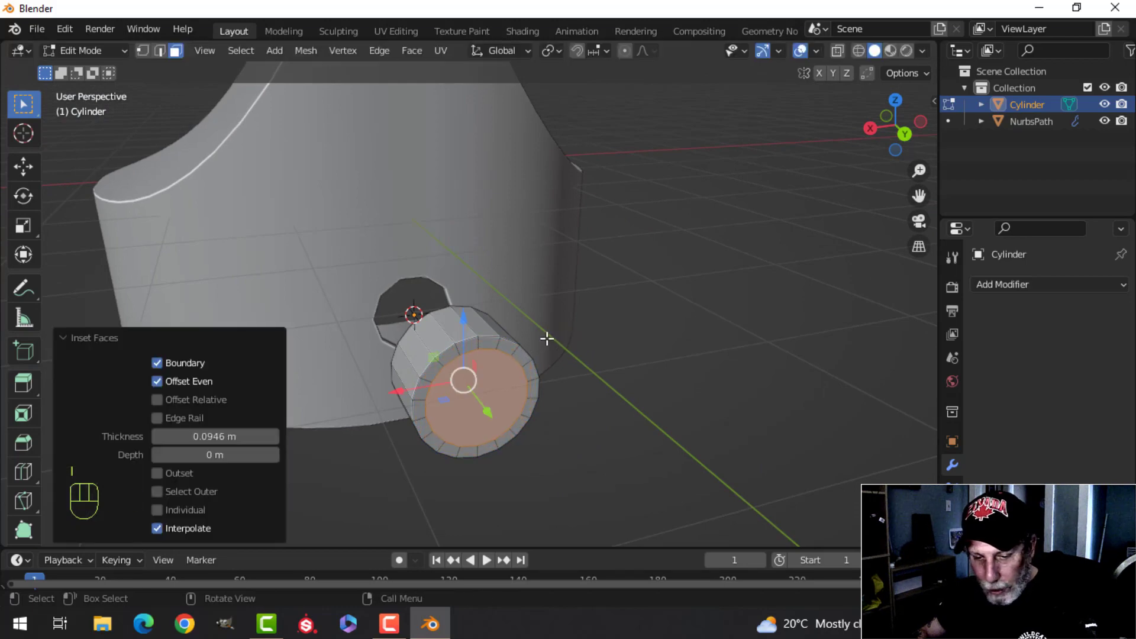
pyautogui.hotkey('ctrl', 'e')
pyautogui.click(502, 218)
# Move the whole tube along Y and scale it to 0.909
pyautogui.press('a')
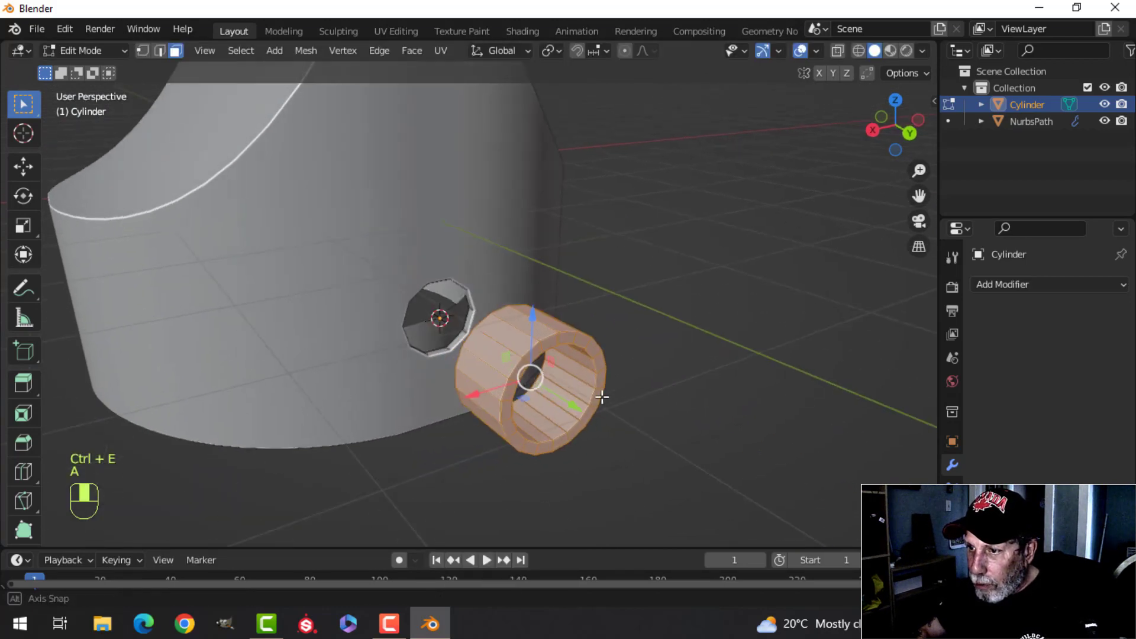
pyautogui.moveTo(580, 408); pyautogui.dragTo(474, 349)
pyautogui.press('s')
pyautogui.moveTo(552, 335); pyautogui.dragTo(450, 331, button='middle')
pyautogui.click(543, 316)
# Bevel the tube's rim edge with two segments and isolate the tube in local view
pyautogui.scroll(5, 583, 340)
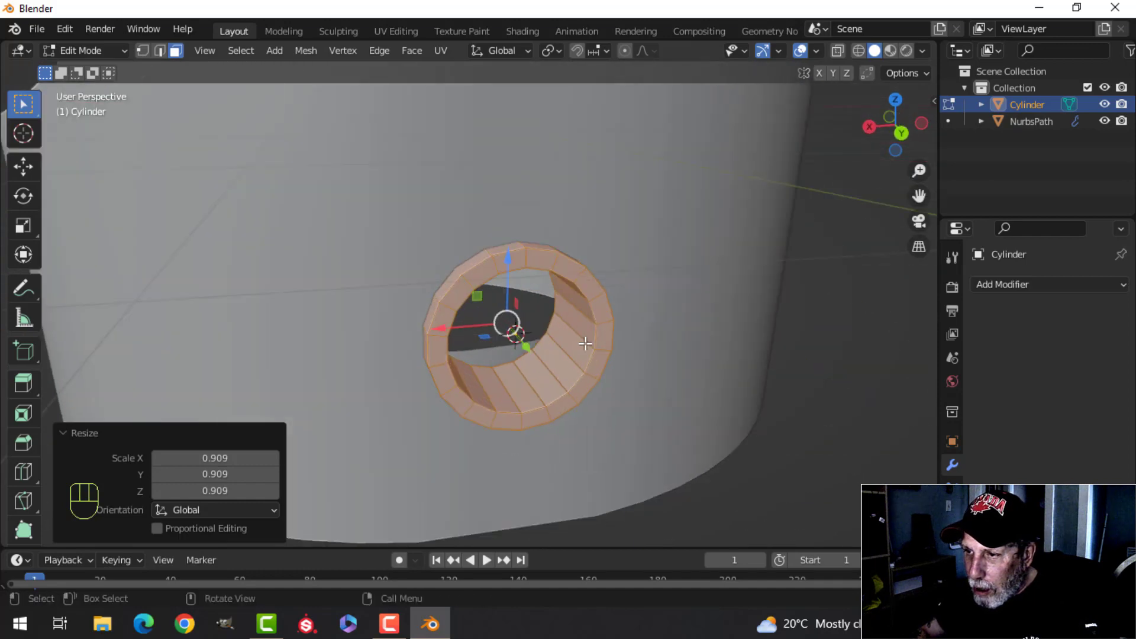
pyautogui.hotkey('alt', 'a')
pyautogui.moveTo(599, 330); pyautogui.dragTo(604, 354, button='middle')
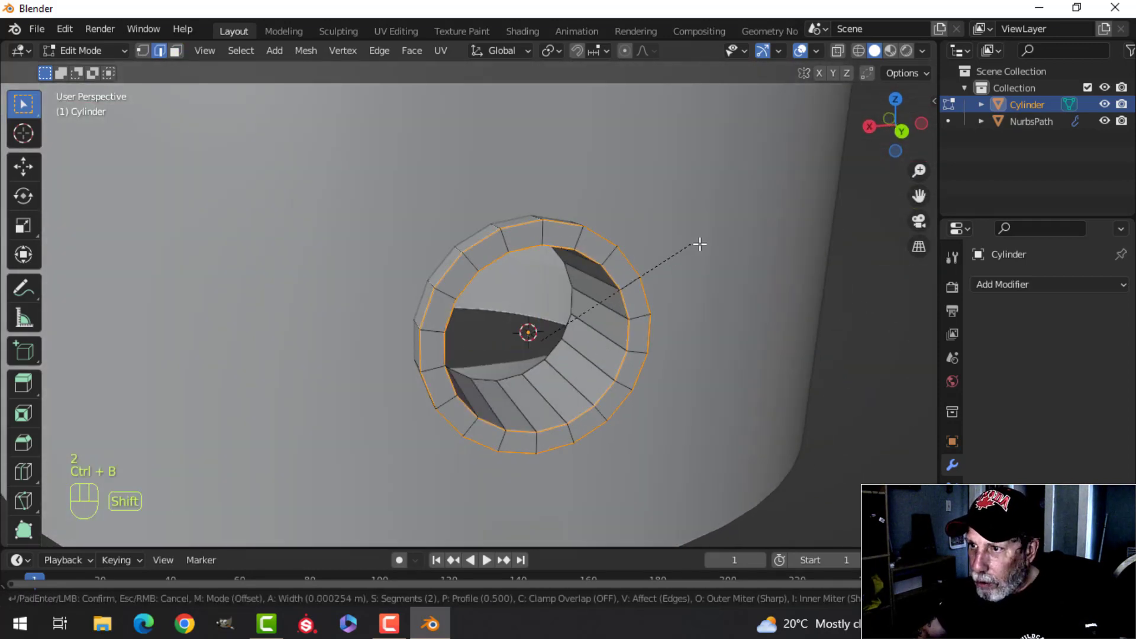
pyautogui.scroll(1, 748, 239)
pyautogui.click(748, 239)
pyautogui.press('Tab')
pyautogui.moveTo(640, 322); pyautogui.dragTo(686, 356, button='middle')
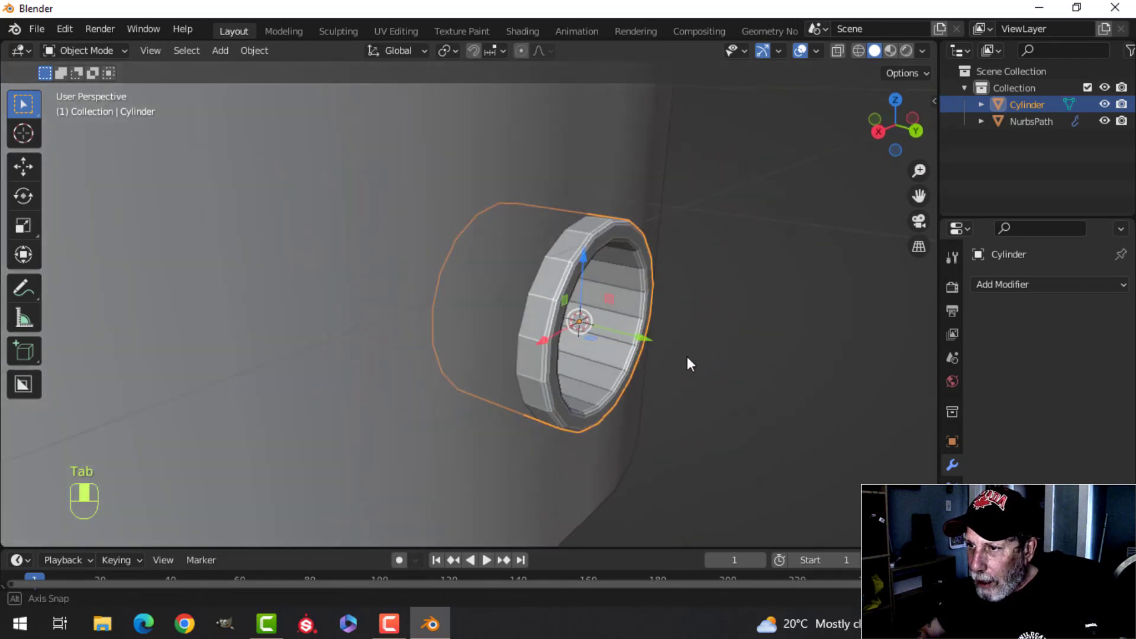
pyautogui.press('/')
pyautogui.moveTo(519, 356); pyautogui.dragTo(694, 346, button='middle')
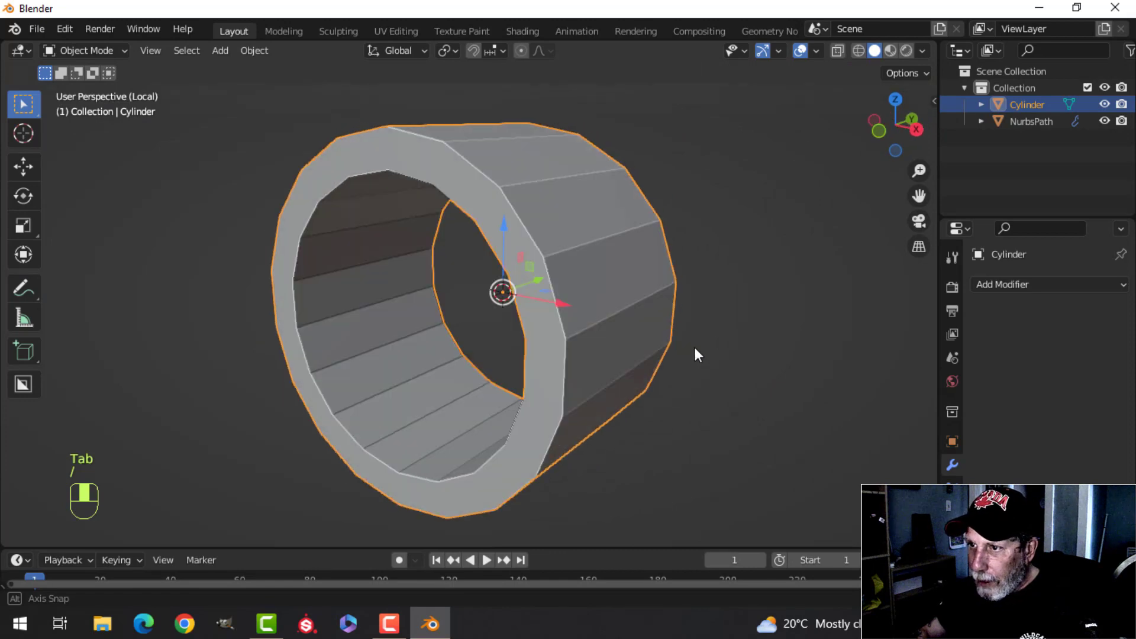
pyautogui.press('Tab')
# Delete the tube's front ring of faces to open its end
pyautogui.keyDown('alt'); pyautogui.click(492, 205); pyautogui.keyUp('alt')
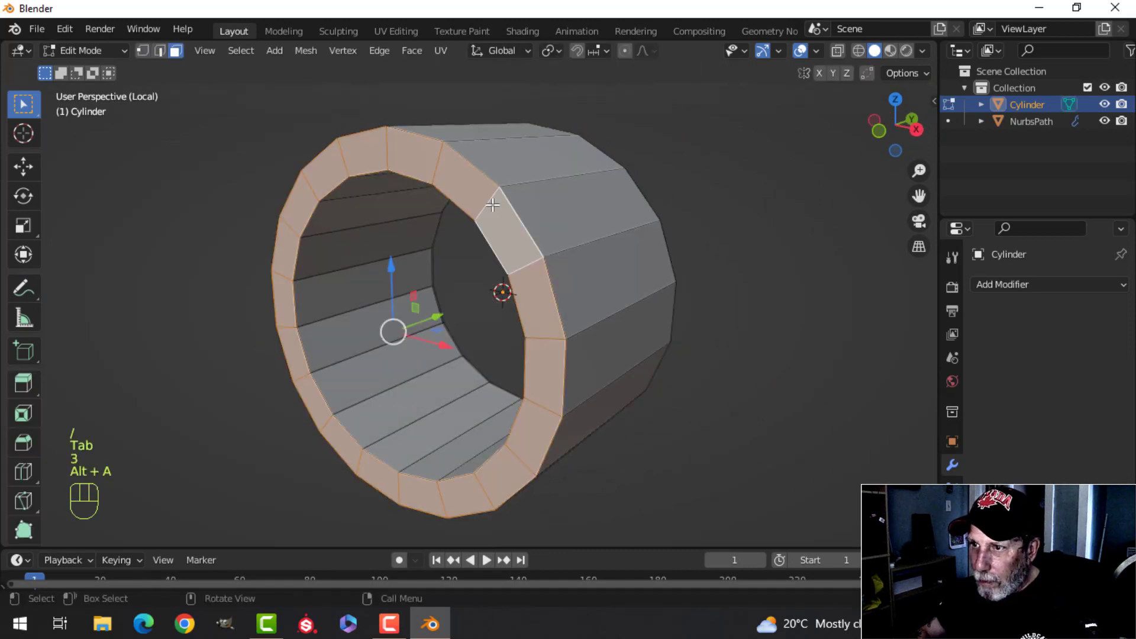
pyautogui.press('x')
pyautogui.click(515, 211)
pyautogui.press('Tab')
pyautogui.moveTo(588, 229); pyautogui.dragTo(493, 307, button='middle')
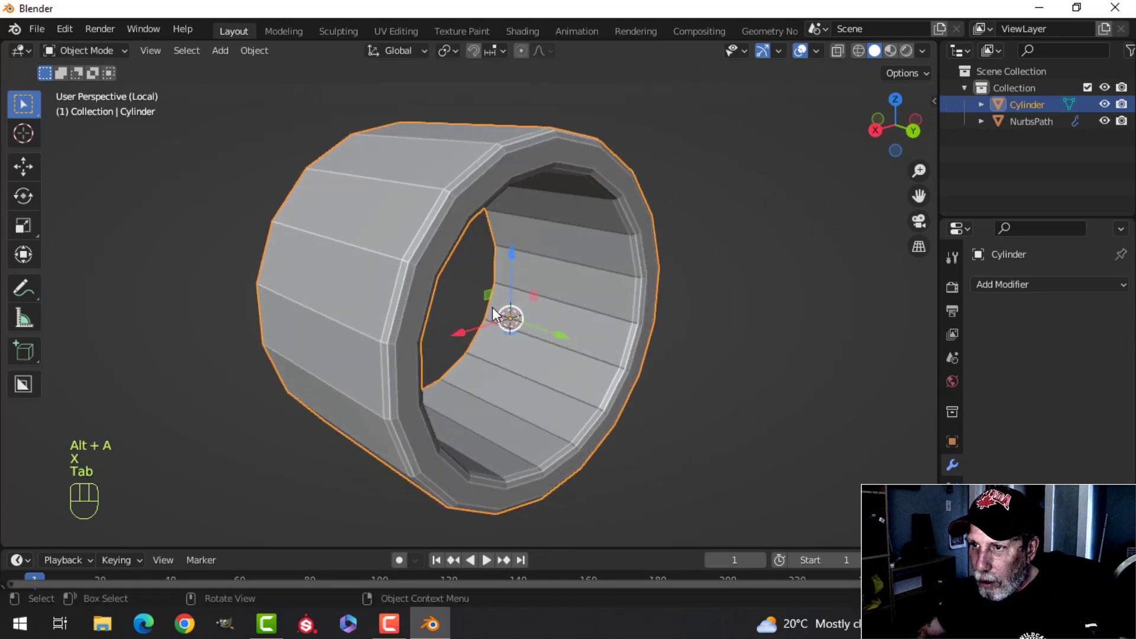
# Add a level-1 Subdivision modifier, shade the tube smooth, and exit local view
pyautogui.hotkey('ctrl', '1')
pyautogui.rightClick(398, 169)
pyautogui.click(399, 169)
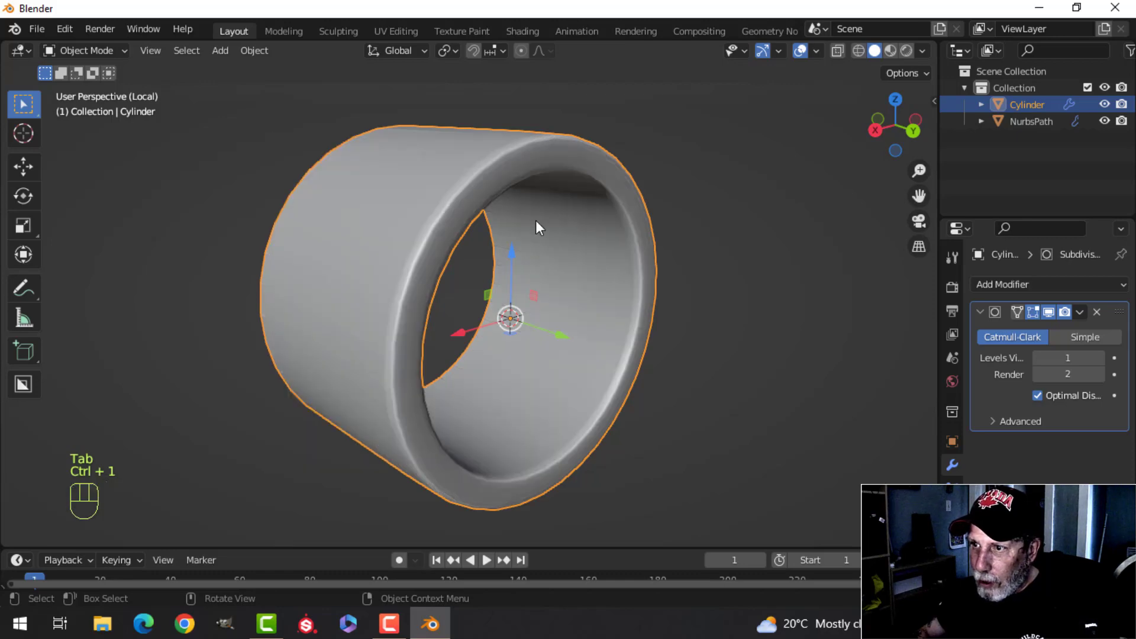
pyautogui.hotkey('alt', 'a')
pyautogui.press('KP_Divide')
# Move the whole ring 0.044 m back along Y
pyautogui.moveTo(627, 271); pyautogui.dragTo(688, 297, button='middle')
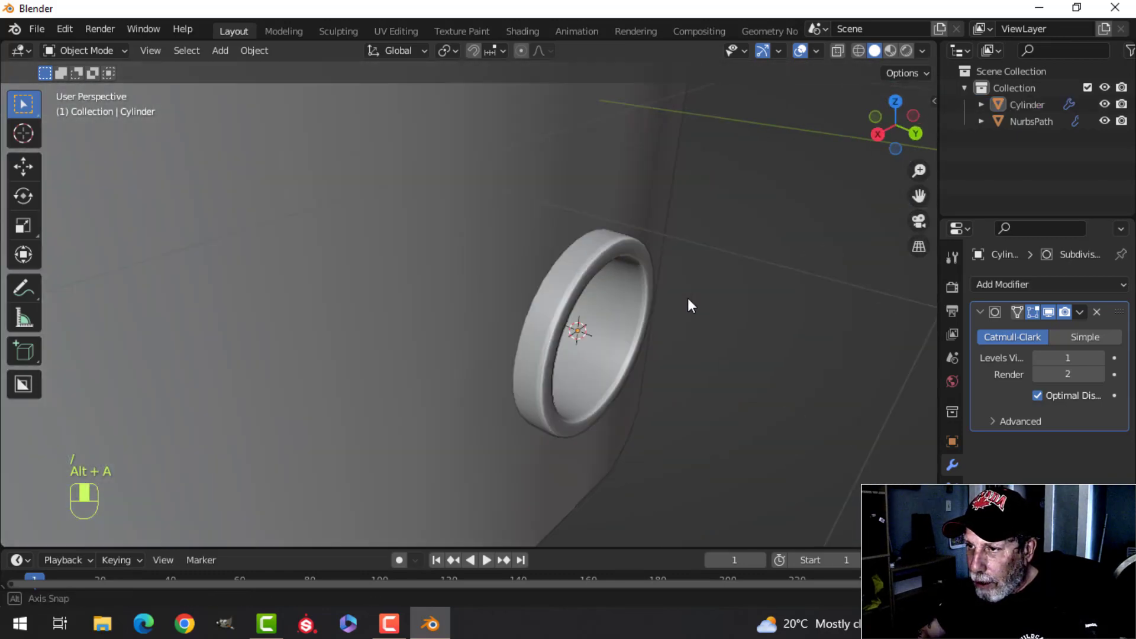
pyautogui.press('Tab')
pyautogui.press('a')
pyautogui.moveTo(589, 260); pyautogui.dragTo(654, 331, button='middle')
pyautogui.moveTo(651, 330)
pyautogui.mouseDown()
pyautogui.moveTo(642, 325)
pyautogui.moveTo(664, 320)
pyautogui.mouseUp()
pyautogui.press('Tab')
# Orbit and zoom around the knob to check it from the front and side
pyautogui.moveTo(664, 320); pyautogui.dragTo(546, 190, button='middle')
pyautogui.scroll(-3, 619, 290)
pyautogui.hotkey('alt', 'a')
pyautogui.scroll(-2, 517, 272)
pyautogui.scroll(4, 525, 301)
pyautogui.moveTo(431, 414); pyautogui.dragTo(537, 424, button='middle')
pyautogui.moveTo(534, 304); pyautogui.dragTo(619, 372, button='middle')
pyautogui.scroll(3, 520, 367)
pyautogui.scroll(-4, 619, 370)
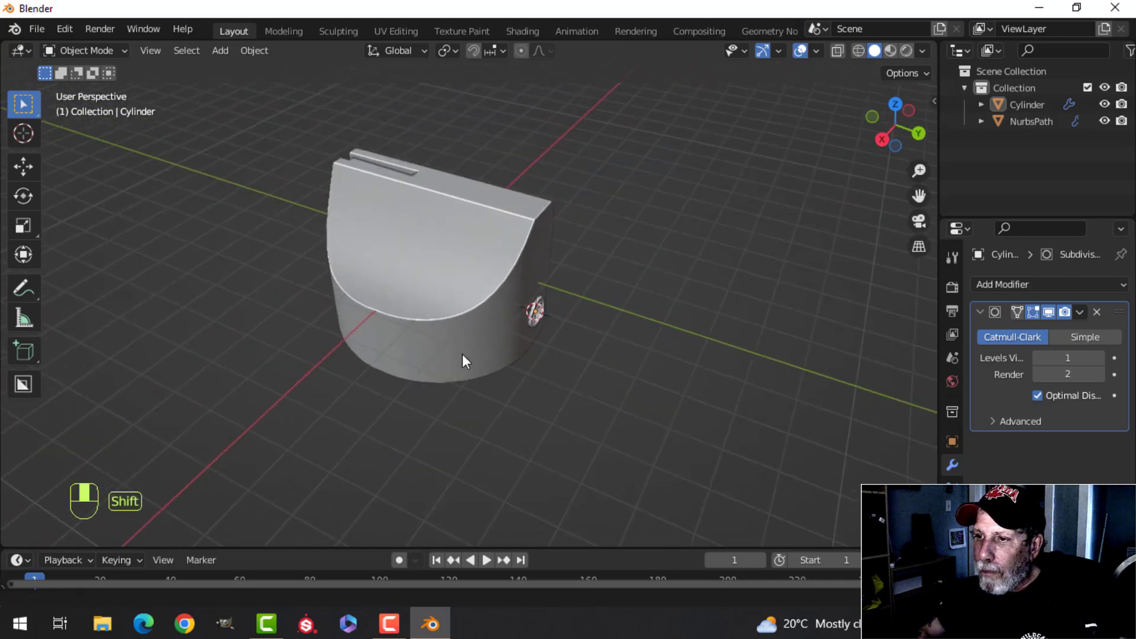
# Switch viewport lighting to MatCap with an initial matcap and hide the grid and axis overlays
pyautogui.moveTo(462, 353); pyautogui.dragTo(630, 371, button='middle')
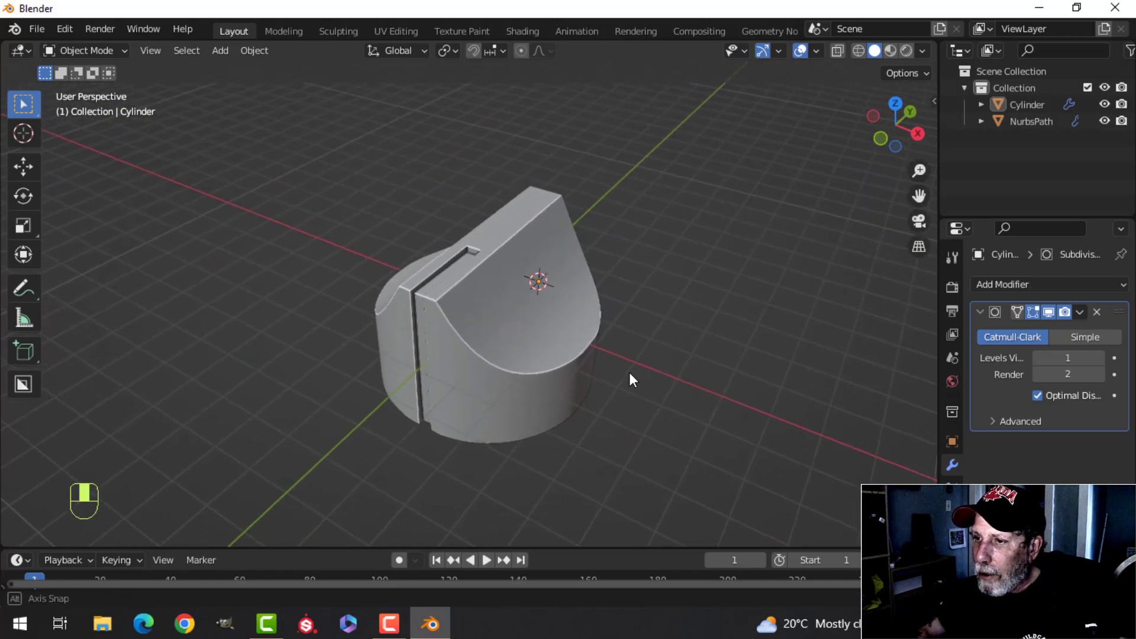
pyautogui.click(922, 52)
pyautogui.click(828, 407)
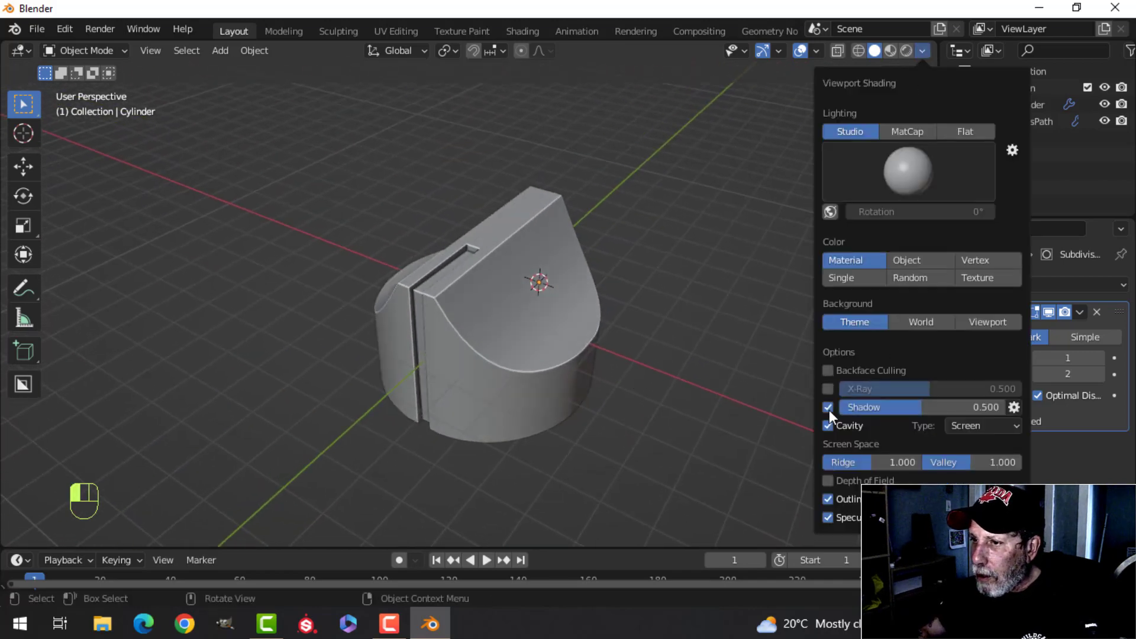
pyautogui.click(828, 407)
pyautogui.click(901, 133)
pyautogui.click(910, 160)
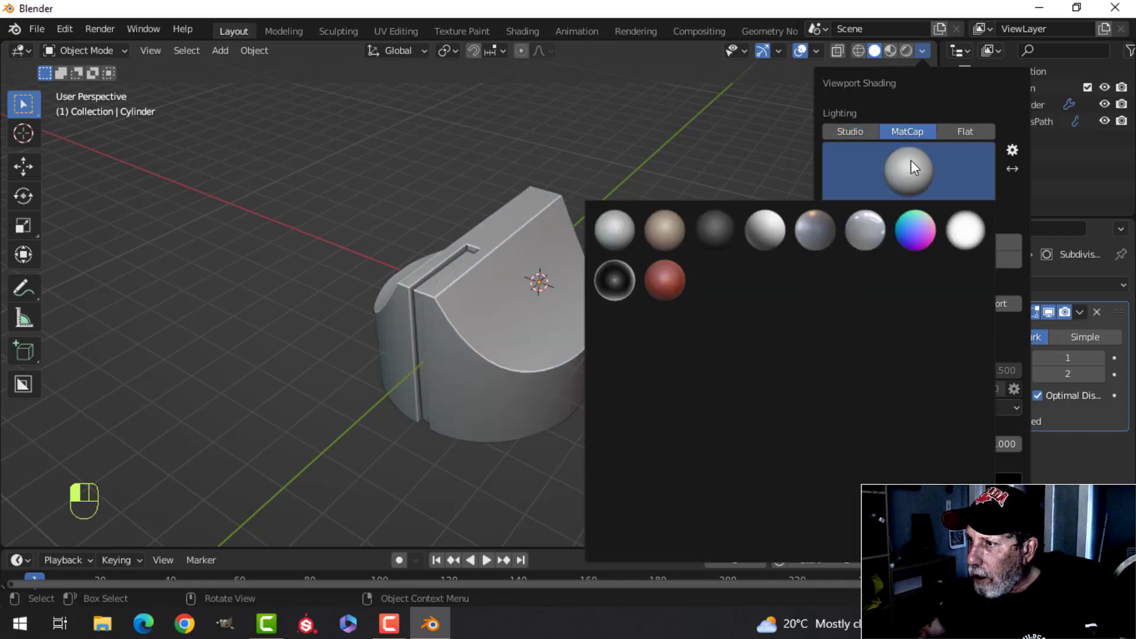
pyautogui.click(829, 217)
pyautogui.moveTo(499, 381); pyautogui.dragTo(550, 384, button='middle')
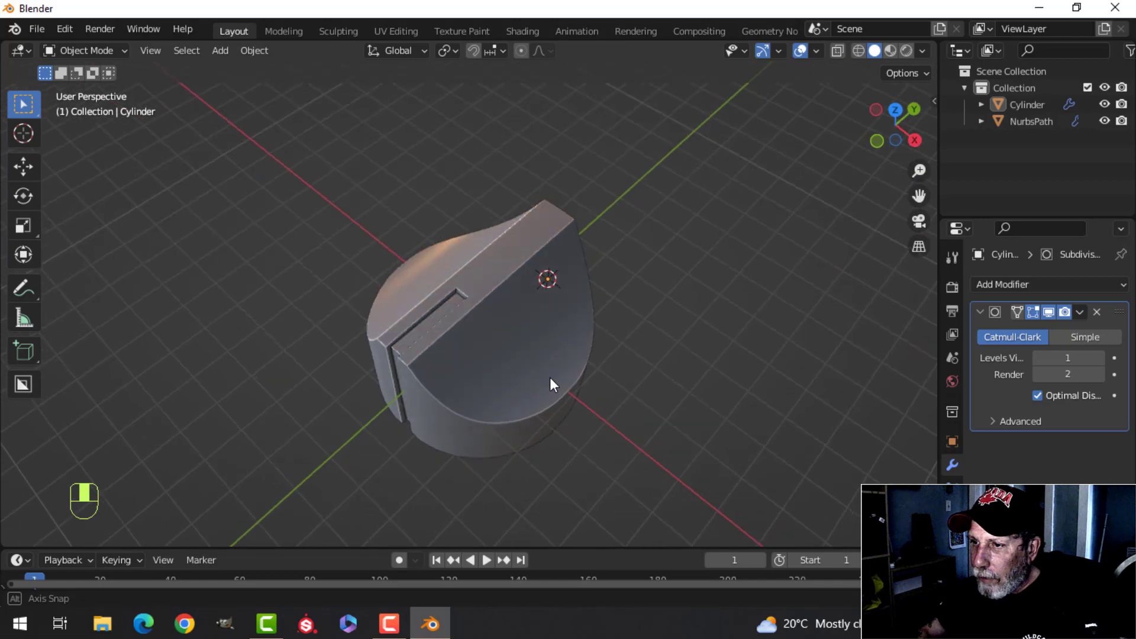
pyautogui.click(798, 51)
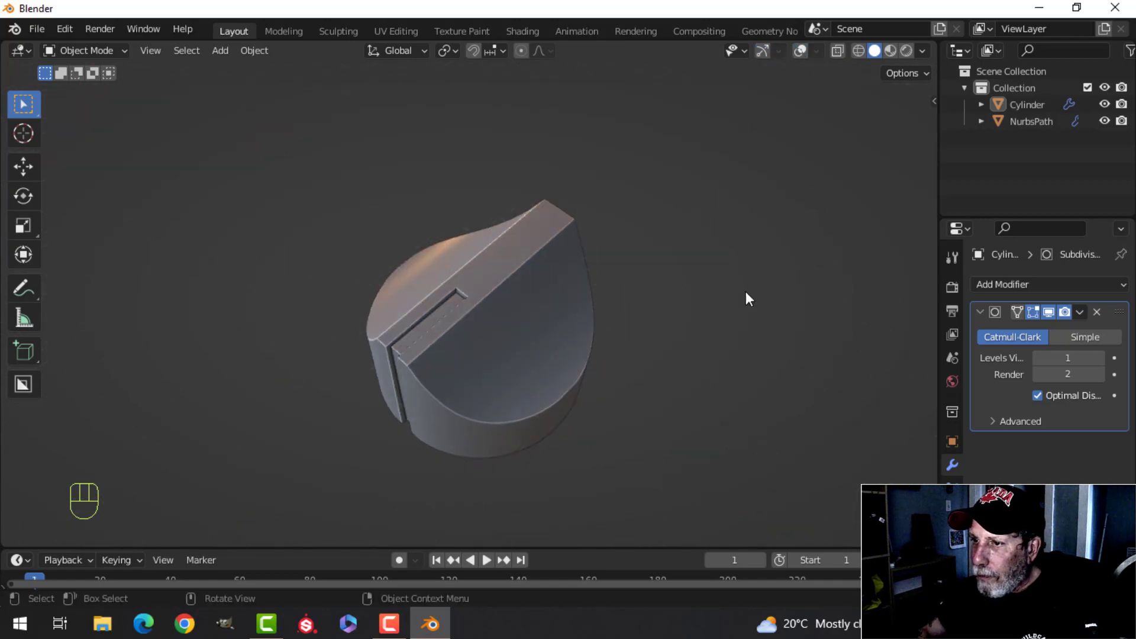
# Replace the matcap with the teal one from the matcap grid
pyautogui.moveTo(745, 291); pyautogui.dragTo(740, 219, button='middle')
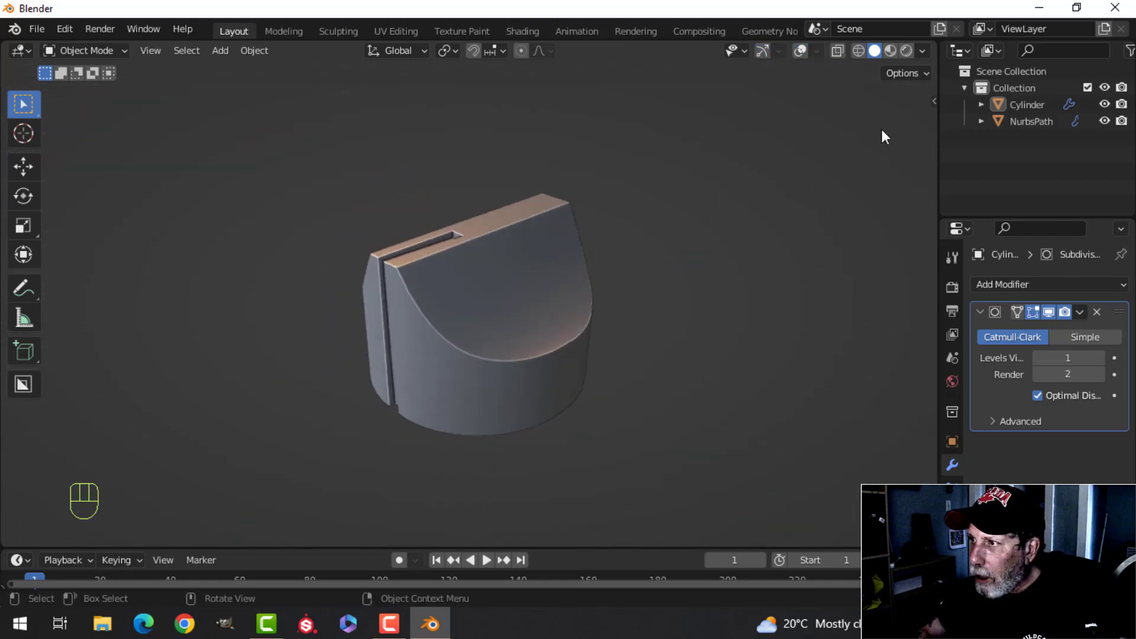
pyautogui.click(923, 52)
pyautogui.click(906, 171)
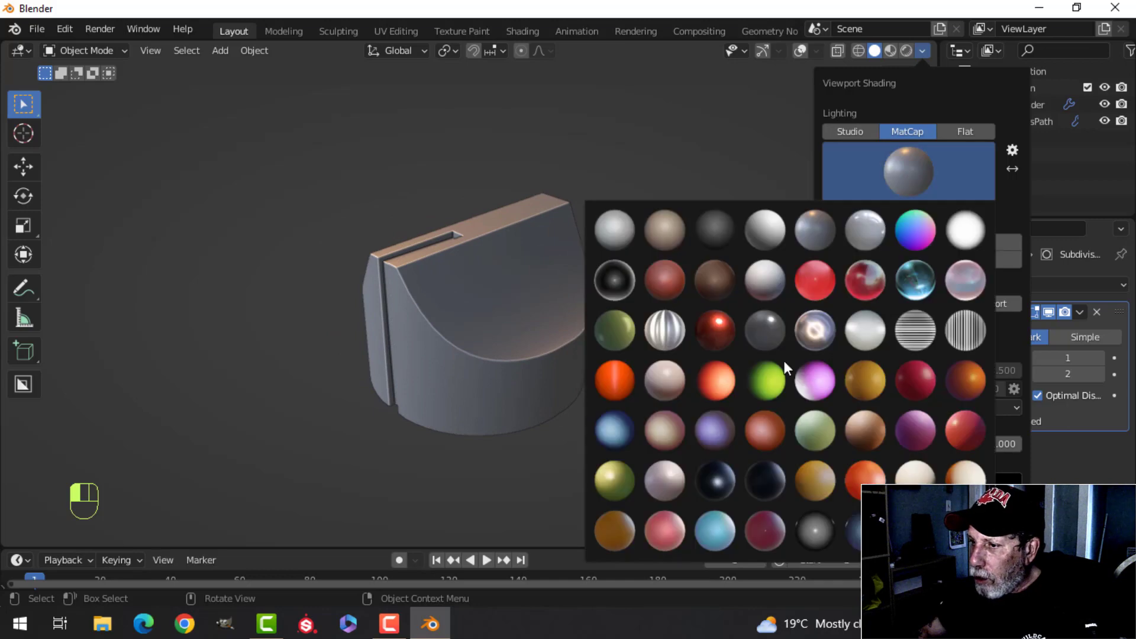
pyautogui.click(726, 535)
pyautogui.moveTo(524, 371); pyautogui.dragTo(566, 331, button='middle')
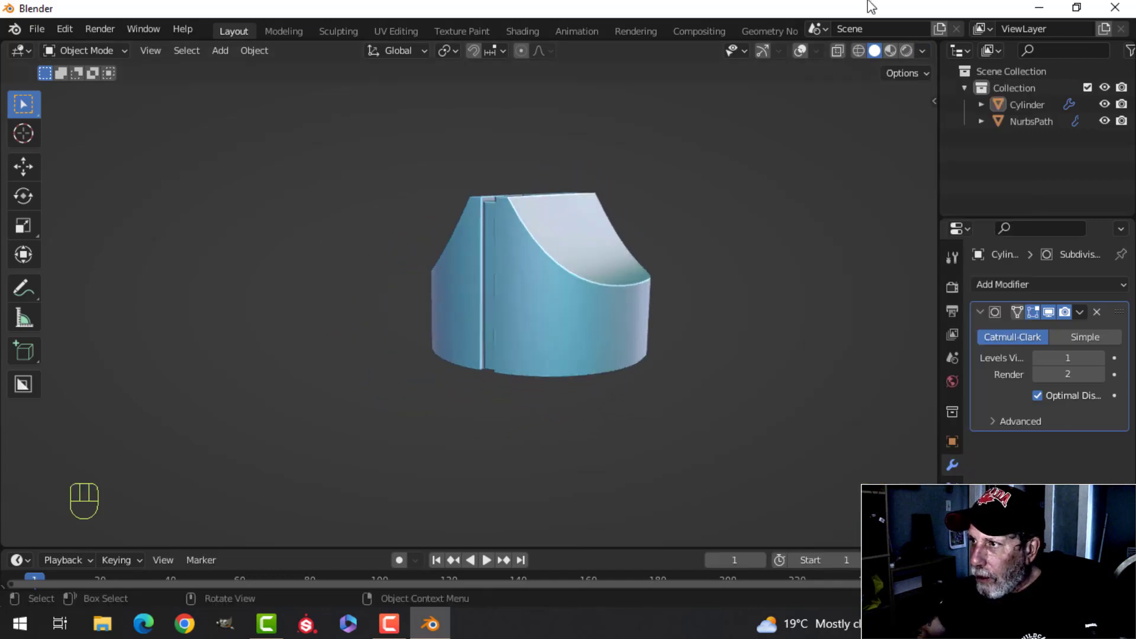
# Box-select the knob's cylinder and path in front view and raise them along Z
pyautogui.press('Tab')
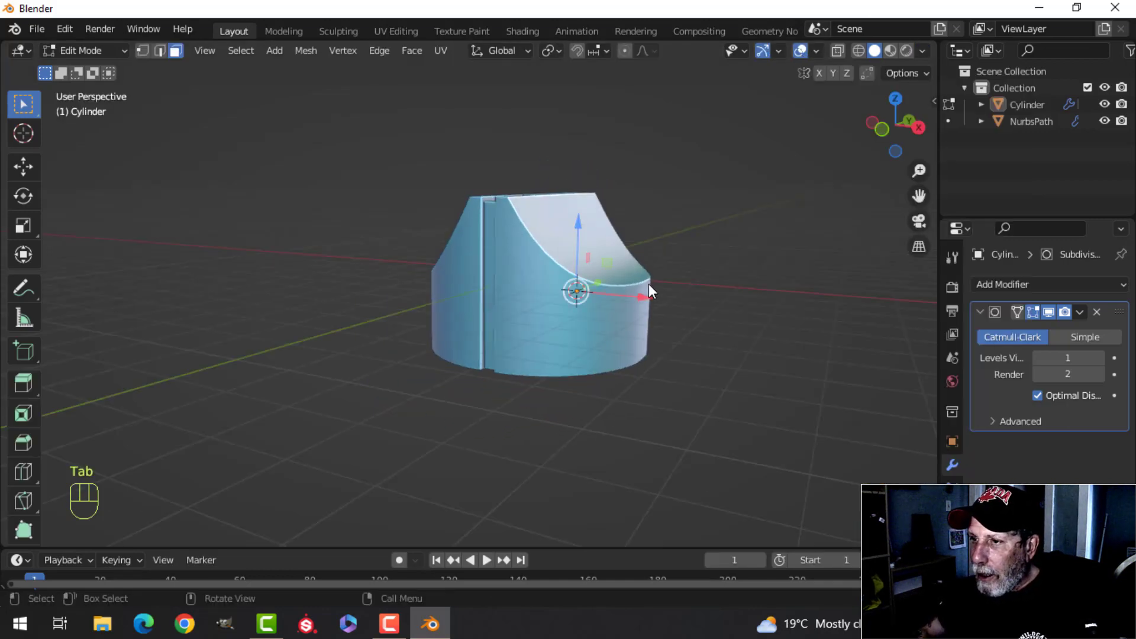
pyautogui.moveTo(621, 322); pyautogui.dragTo(599, 331, button='middle')
pyautogui.press('Tab')
pyautogui.hotkey('alt', 'a')
pyautogui.scroll(-2, 592, 337)
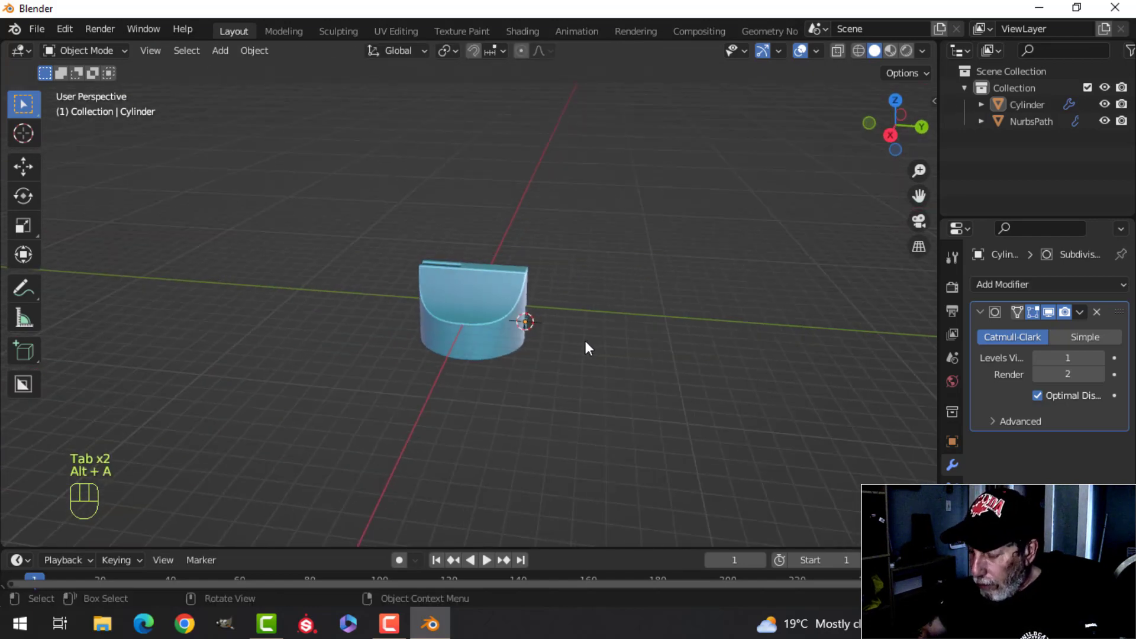
pyautogui.press('KP_1')
pyautogui.press('b')
pyautogui.moveTo(375, 181); pyautogui.dragTo(621, 381)
pyautogui.moveTo(496, 233); pyautogui.dragTo(518, 187)
pyautogui.hotkey('shift', 'c')
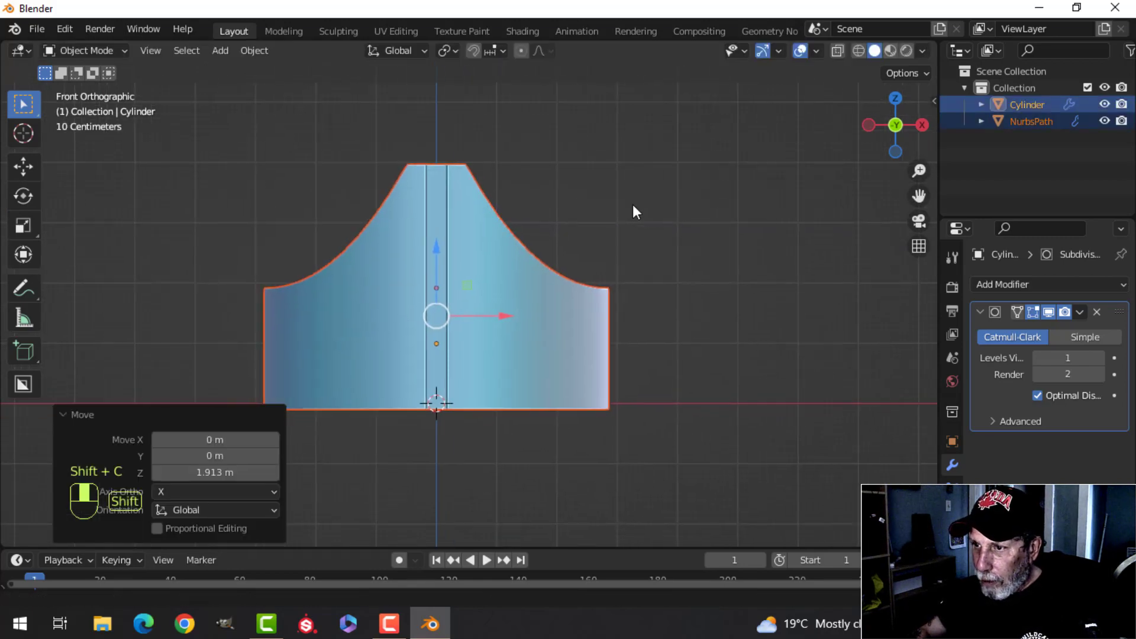
# Duplicate the knob and slide the copy to the right along X, rotating it
pyautogui.hotkey('shift', 'd')
pyautogui.rightClick(527, 230)
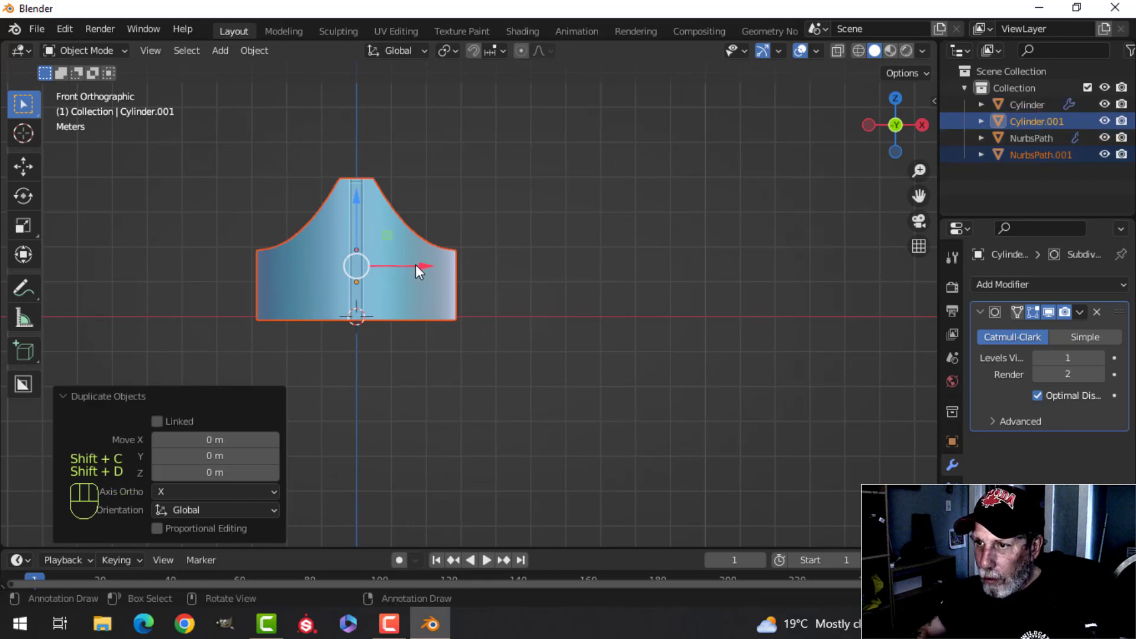
pyautogui.moveTo(421, 266); pyautogui.dragTo(678, 266)
pyautogui.press('r')
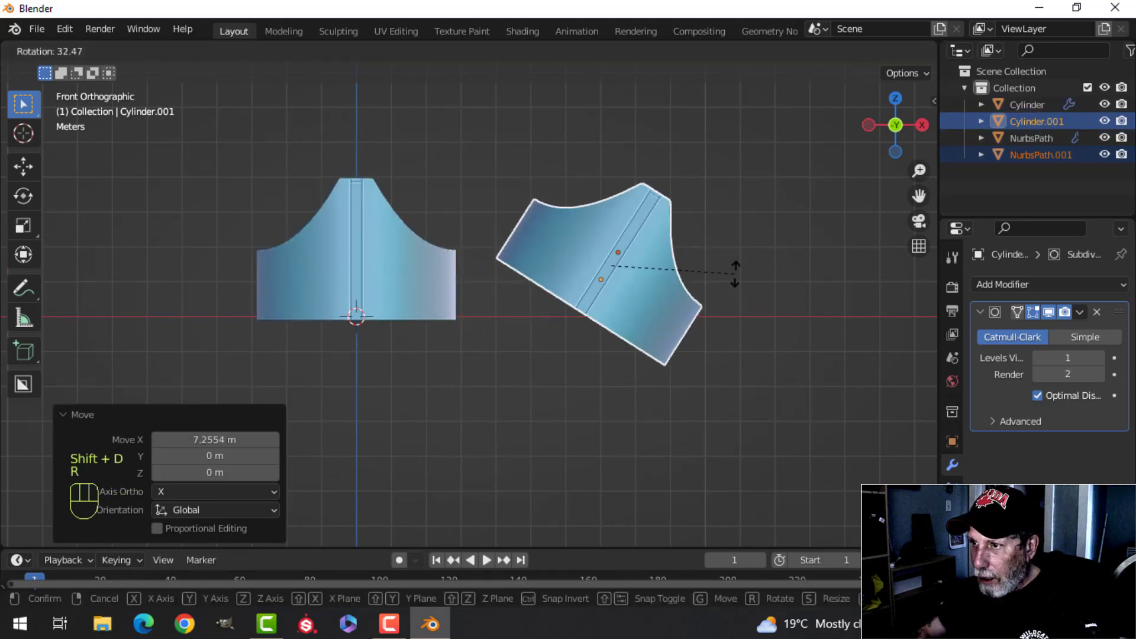
pyautogui.click(733, 275)
pyautogui.moveTo(734, 275); pyautogui.dragTo(799, 279, button='middle')
# Turn the right-hand copy around Z and reposition it from the top view
pyautogui.press('r')
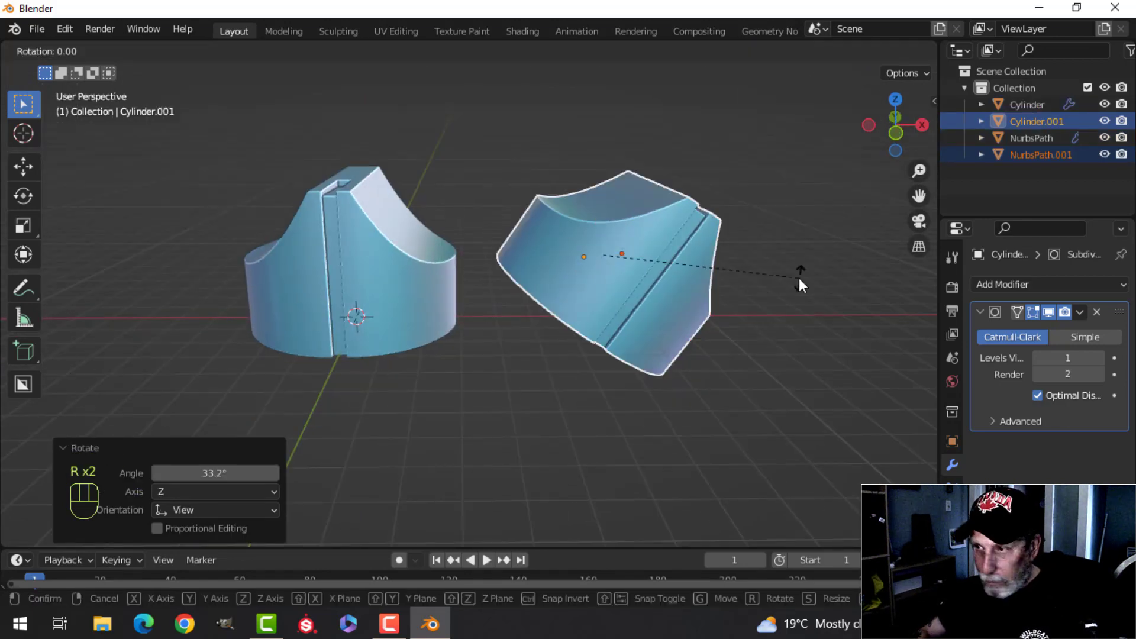
pyautogui.press('z')
pyautogui.click(654, 284)
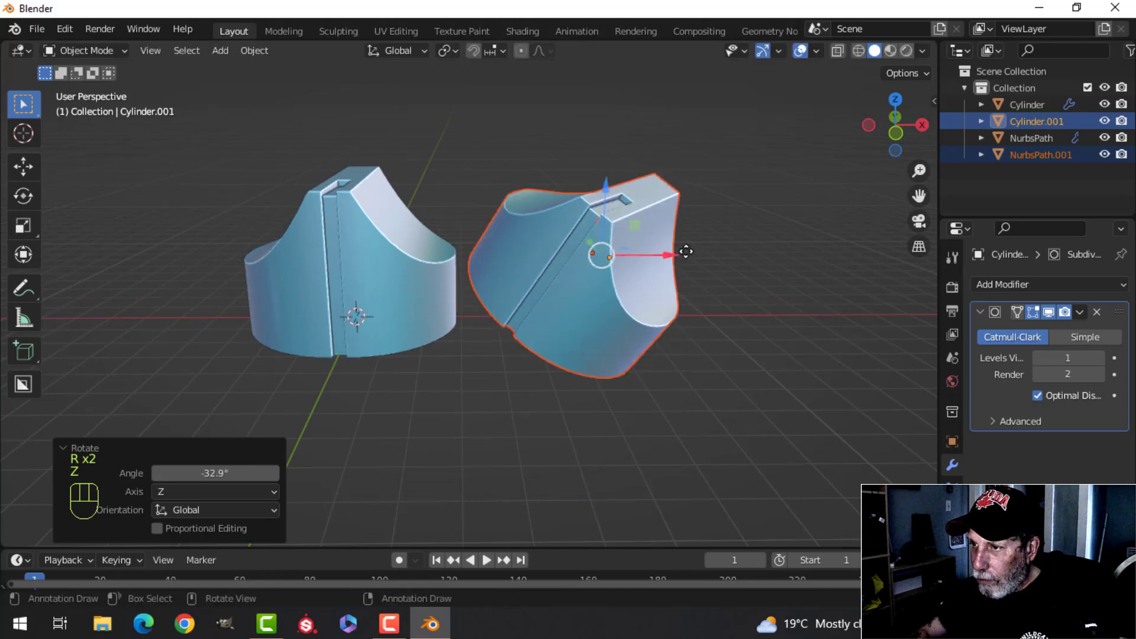
pyautogui.moveTo(686, 252); pyautogui.dragTo(697, 283)
pyautogui.moveTo(697, 283); pyautogui.dragTo(736, 307, button='middle')
pyautogui.press('KP_5')
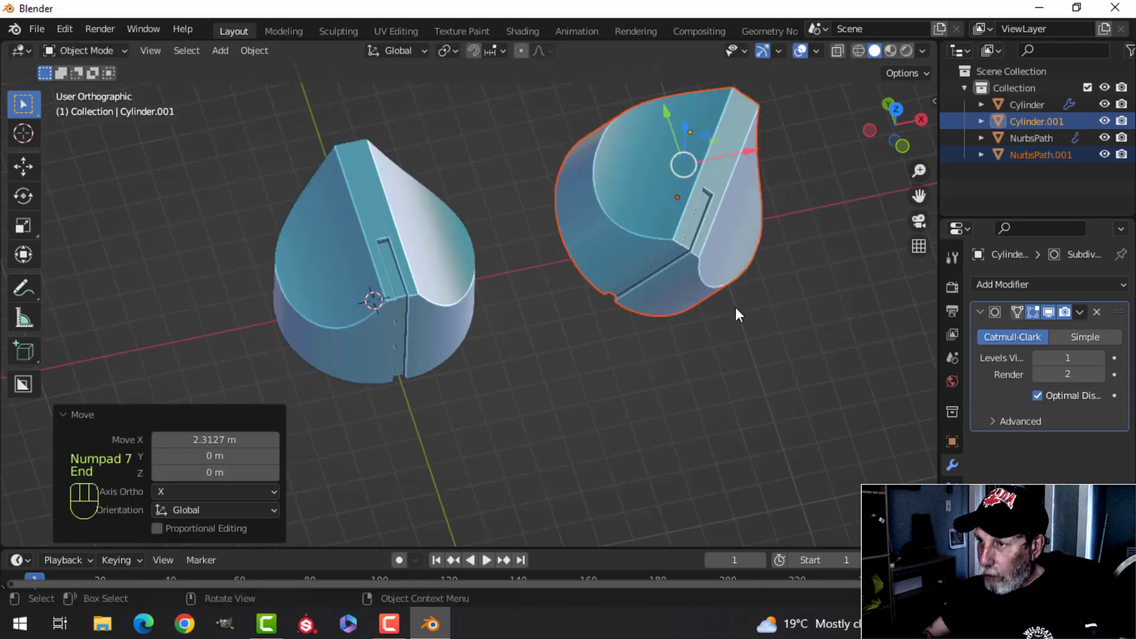
pyautogui.press('g')
pyautogui.click(684, 349)
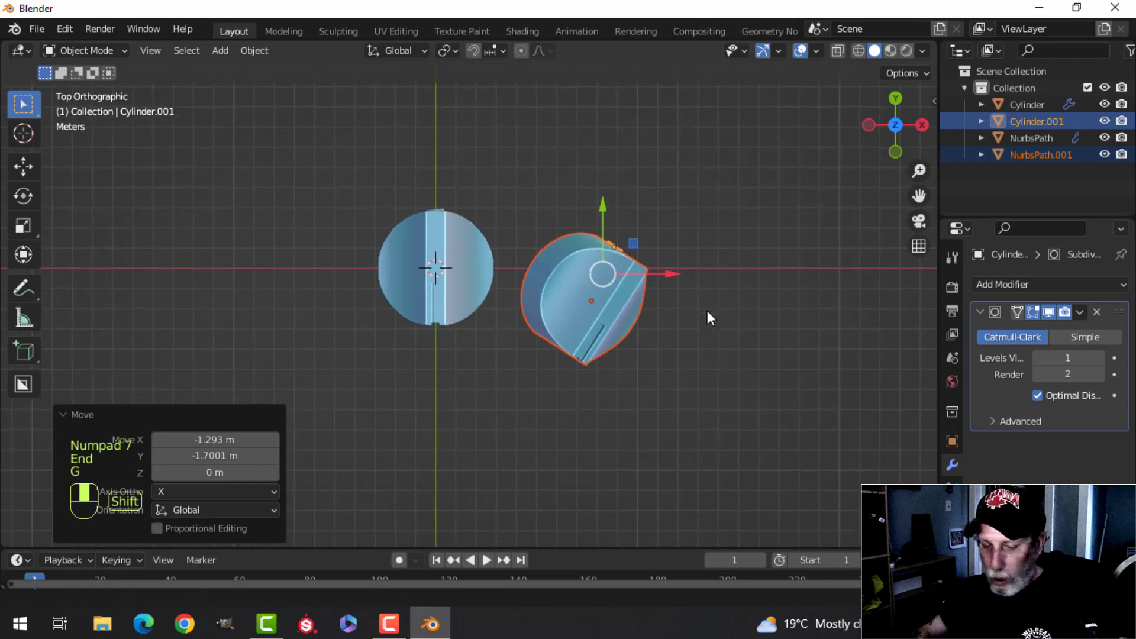
# Duplicate again, place the copy left of the original, clear its rotation and tip it over on X
pyautogui.hotkey('shift', 'd')
pyautogui.press('g')
pyautogui.click(381, 314)
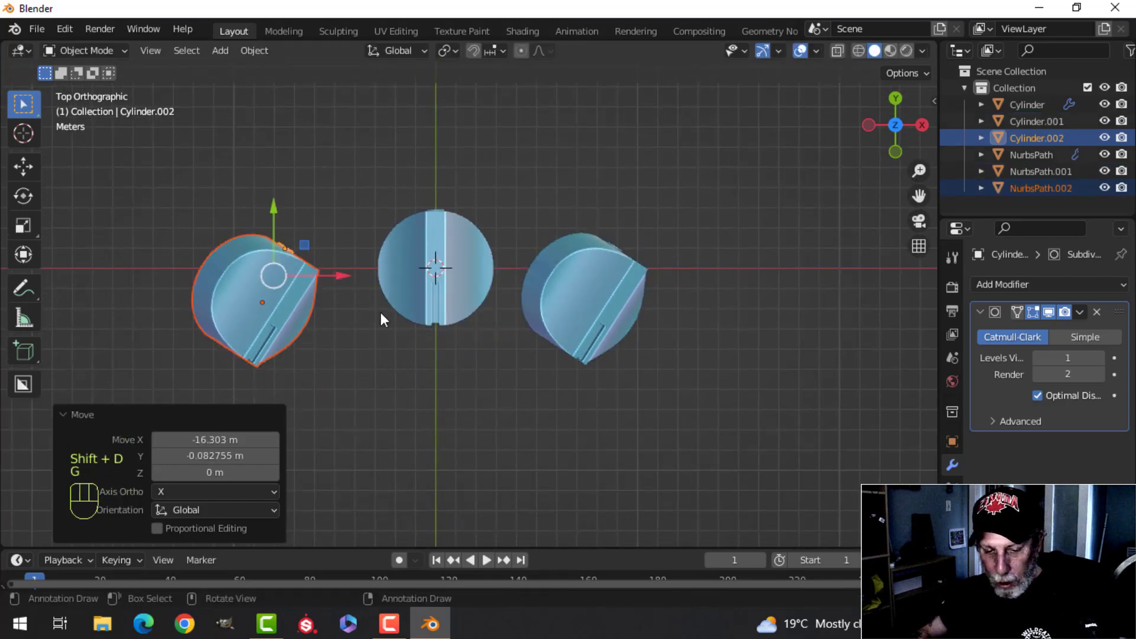
pyautogui.hotkey('alt', 'r')
pyautogui.moveTo(381, 314); pyautogui.dragTo(355, 233, button='middle')
pyautogui.press('r')
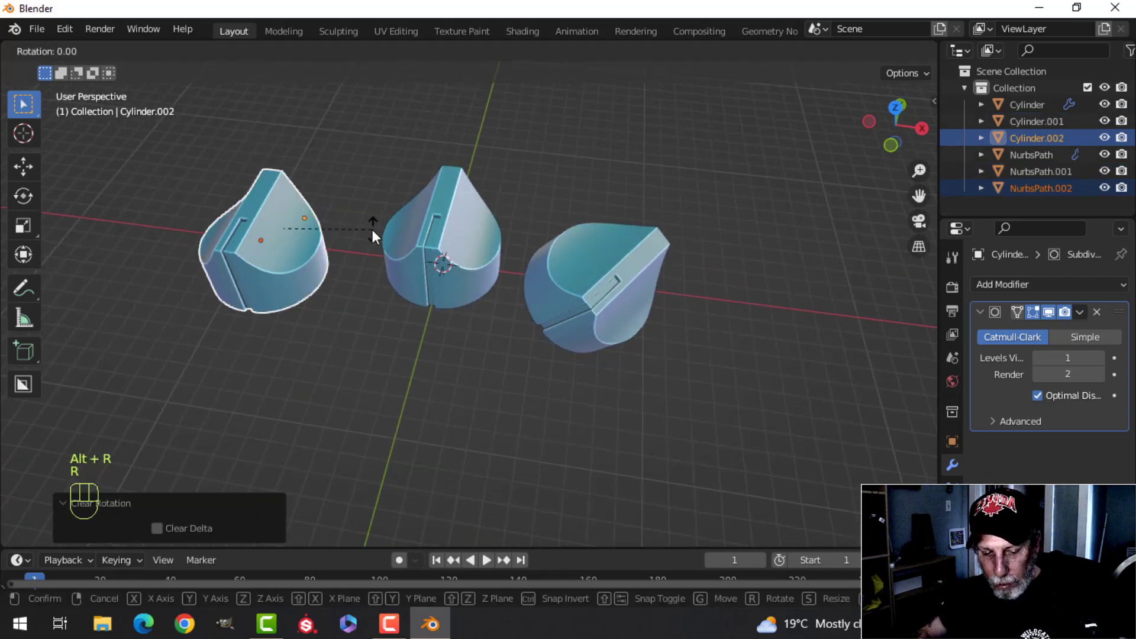
pyautogui.press('x')
pyautogui.click(314, 285)
pyautogui.moveTo(313, 285); pyautogui.dragTo(494, 250, button='middle')
pyautogui.click(485, 300)
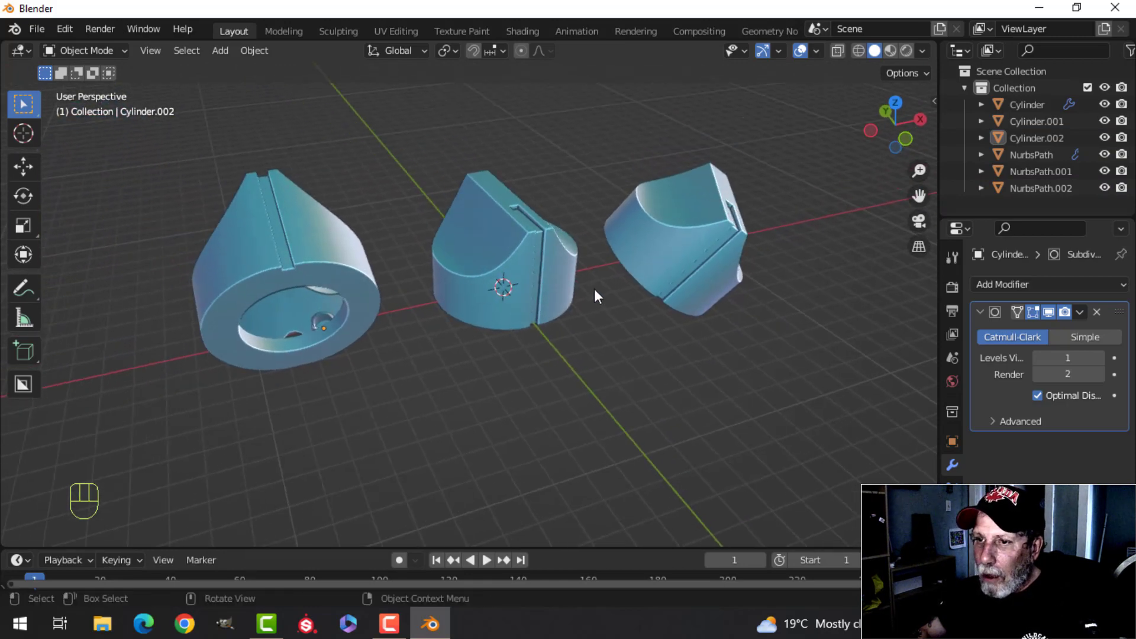
# Apply the Subdivision modifier on the post piece inside the original knob's hole
pyautogui.moveTo(593, 289); pyautogui.dragTo(576, 292, button='middle')
pyautogui.click(521, 243)
pyautogui.moveTo(520, 242); pyautogui.dragTo(594, 338, button='middle')
pyautogui.scroll(6, 497, 348)
pyautogui.hotkey('alt', 'a')
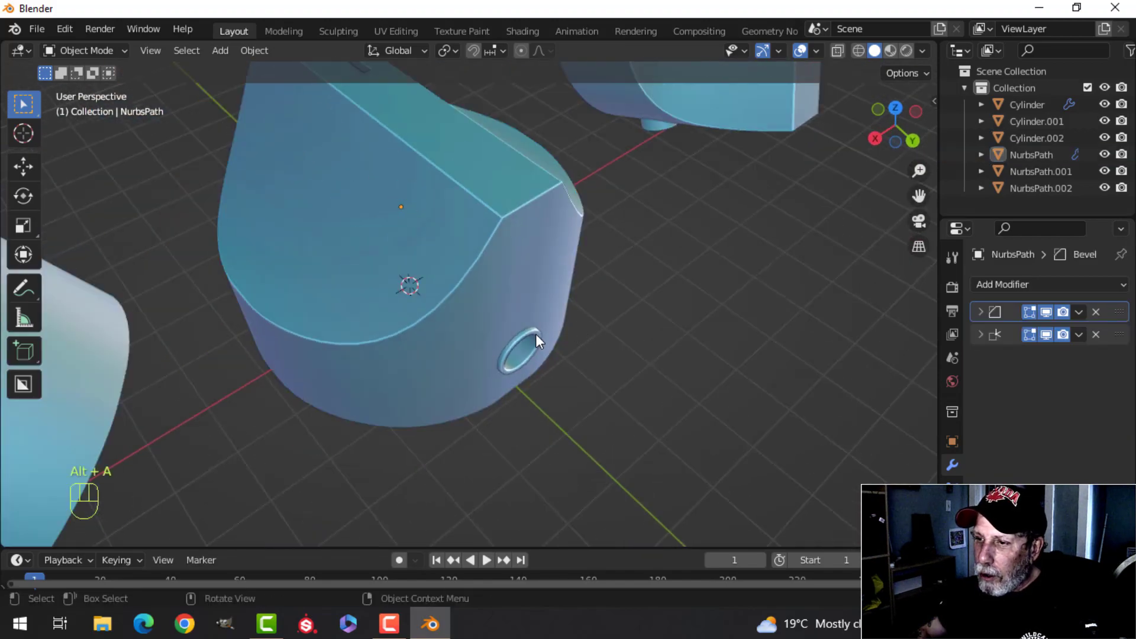
pyautogui.click(534, 336)
pyautogui.click(1080, 311)
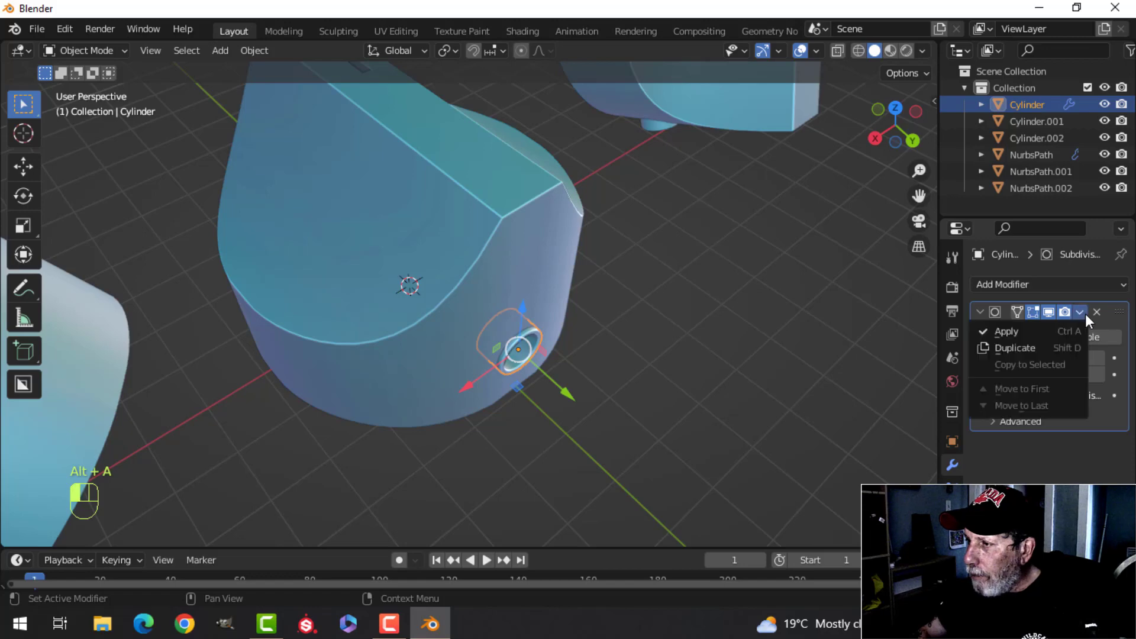
pyautogui.click(1039, 329)
# Apply the knob body's Bevel modifier and its remaining modifier
pyautogui.click(460, 257)
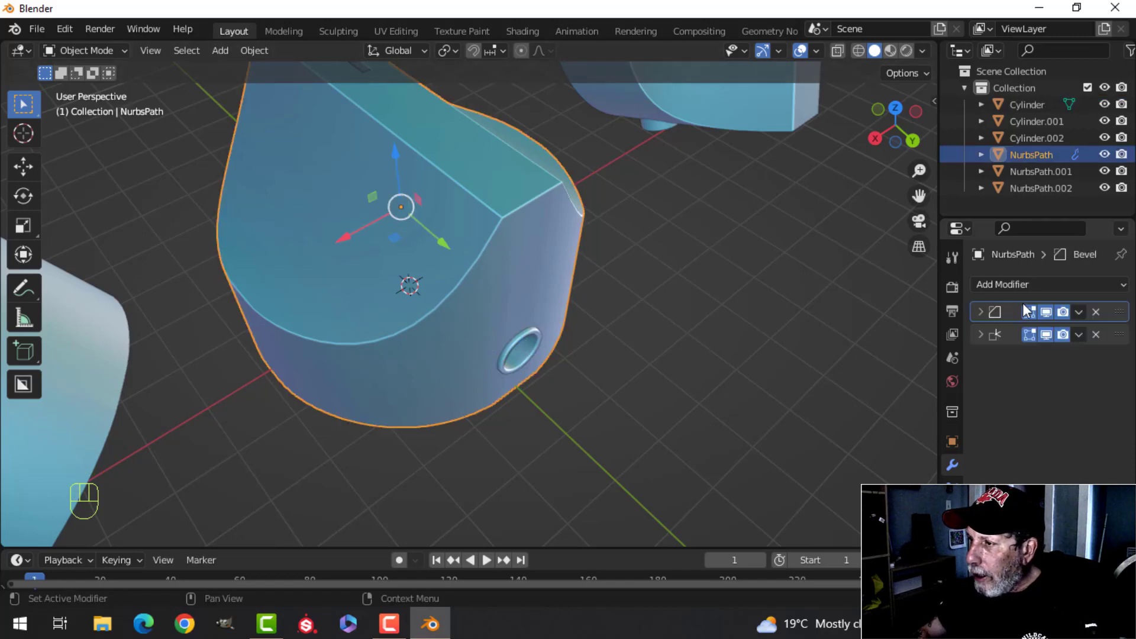
pyautogui.click(1079, 312)
pyautogui.click(1062, 325)
pyautogui.click(1077, 312)
pyautogui.click(1060, 324)
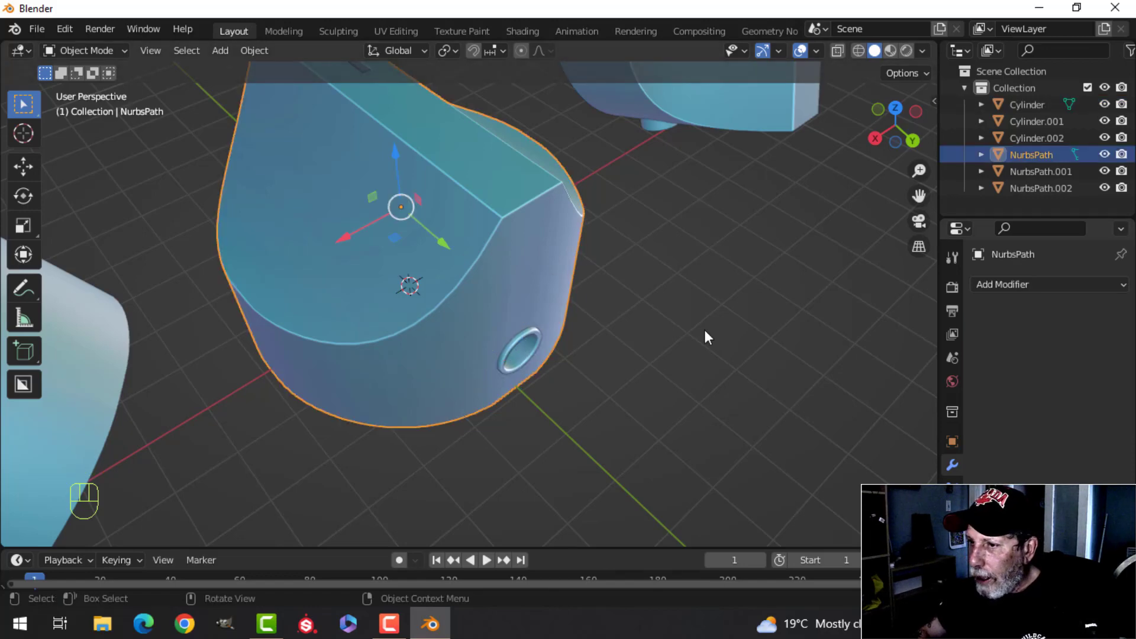
# Join the body and post into one mesh, isolate it, and show viewport statistics
pyautogui.keyDown('shift'); pyautogui.click(523, 331); pyautogui.keyUp('shift')
pyautogui.hotkey('ctrl', 'j')
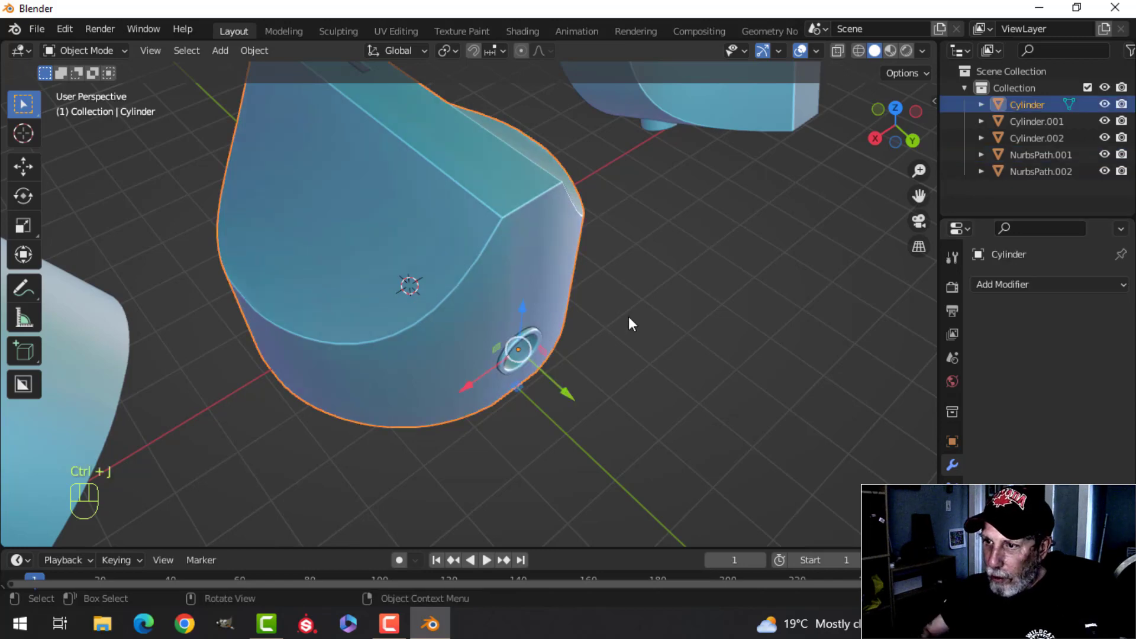
pyautogui.press('KP_Divide')
pyautogui.moveTo(563, 261); pyautogui.dragTo(512, 294, button='middle')
pyautogui.hotkey('alt', 'a')
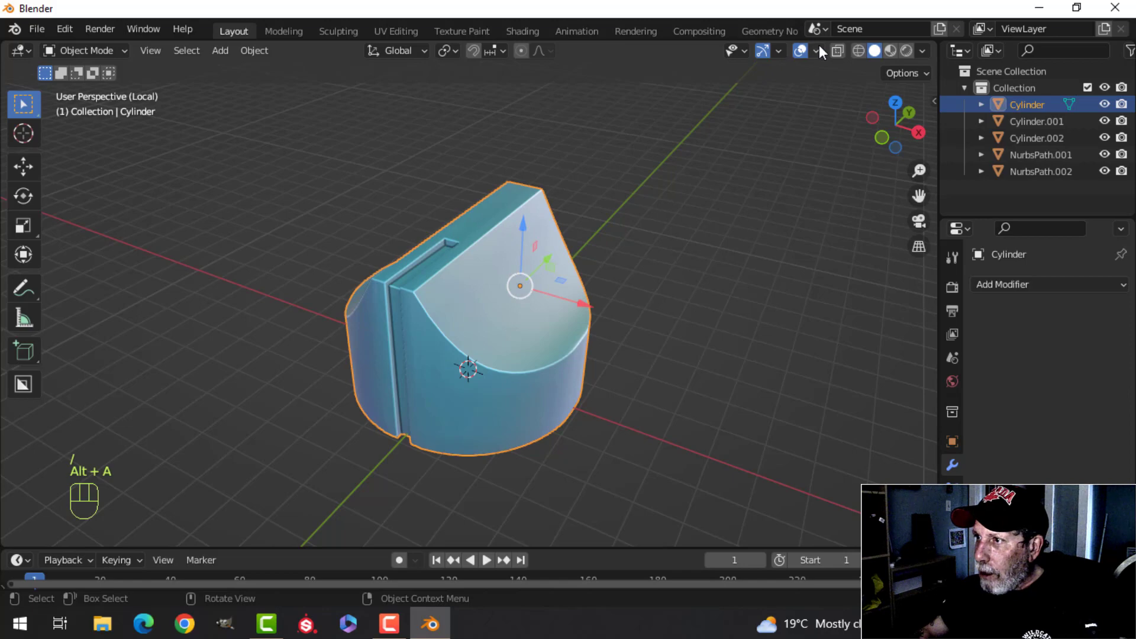
pyautogui.click(817, 49)
pyautogui.click(746, 184)
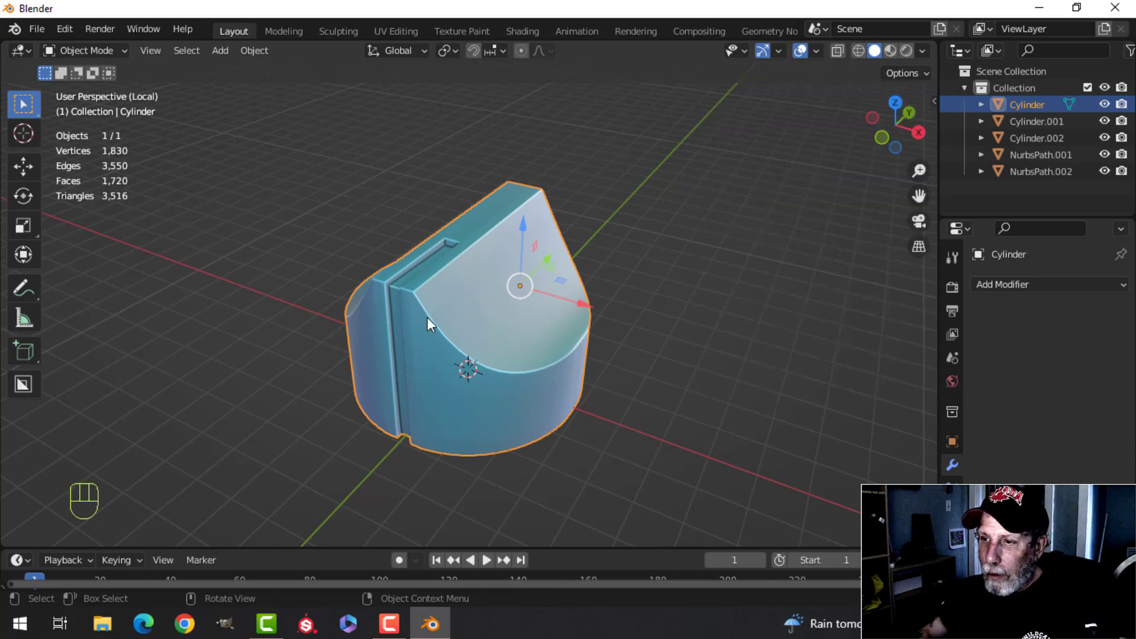
# Exit local view to bring back all three knobs, then orbit and zoom in on them
pyautogui.hotkey('alt', 'a')
pyautogui.moveTo(251, 248); pyautogui.dragTo(272, 229, button='middle')
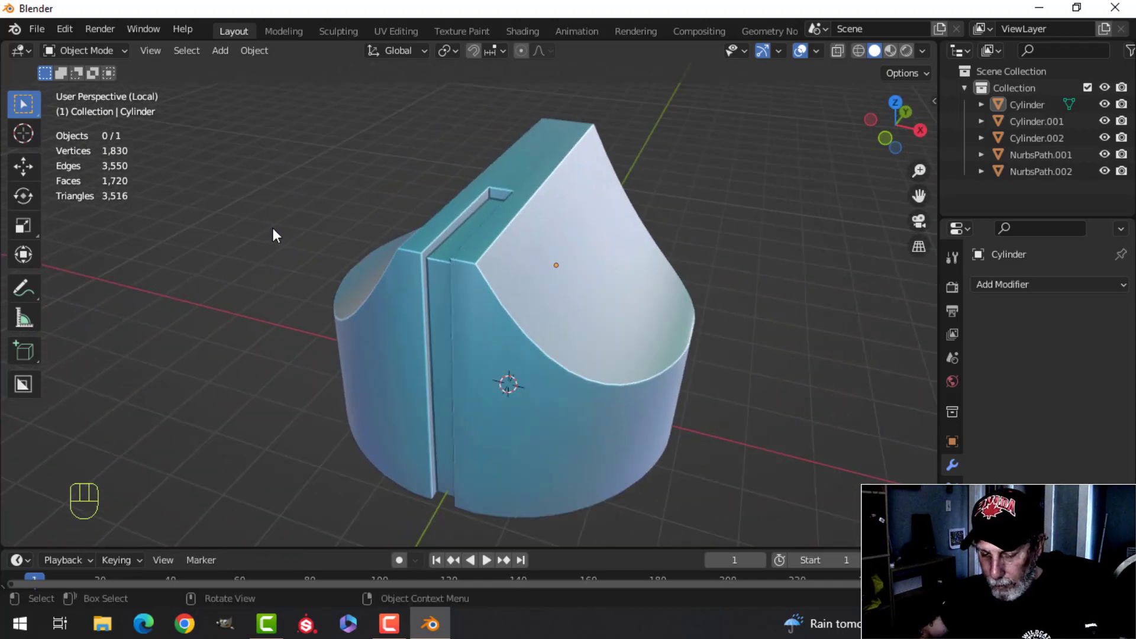
pyautogui.press('KP_Divide')
pyautogui.moveTo(428, 246); pyautogui.dragTo(453, 274, button='middle')
pyautogui.scroll(3, 459, 291)
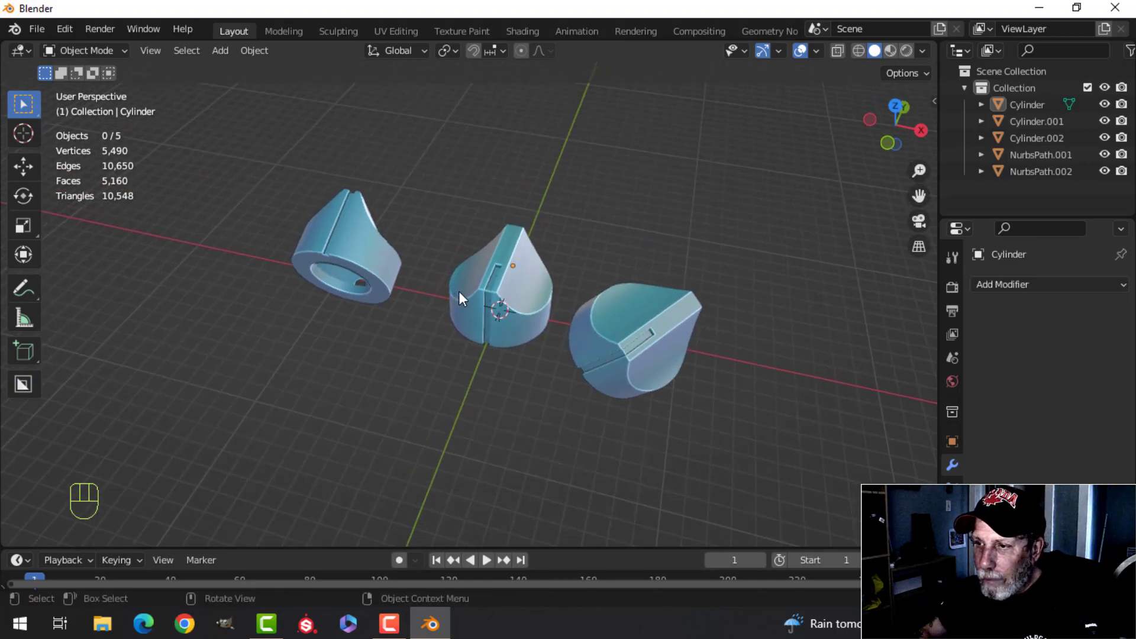